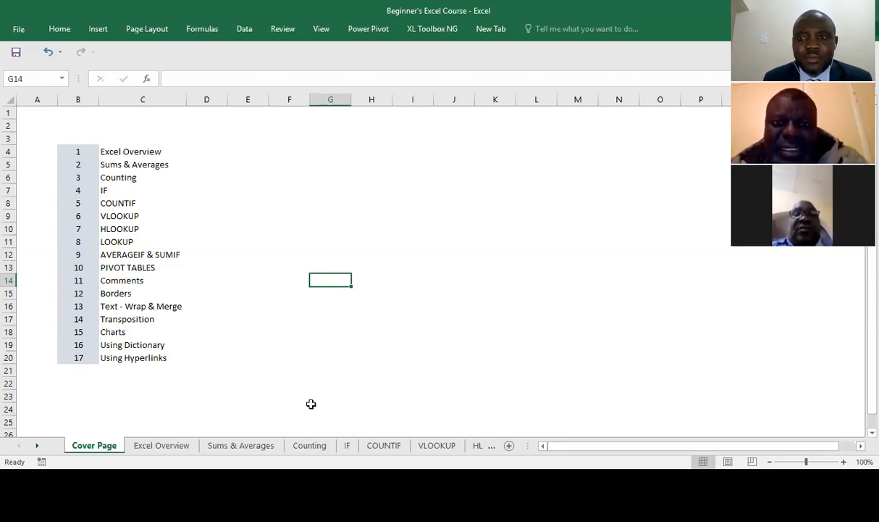
- Open the Excel Overview sheet from the cover page and bring its numbered topic list fully into view
left_click(371, 266)
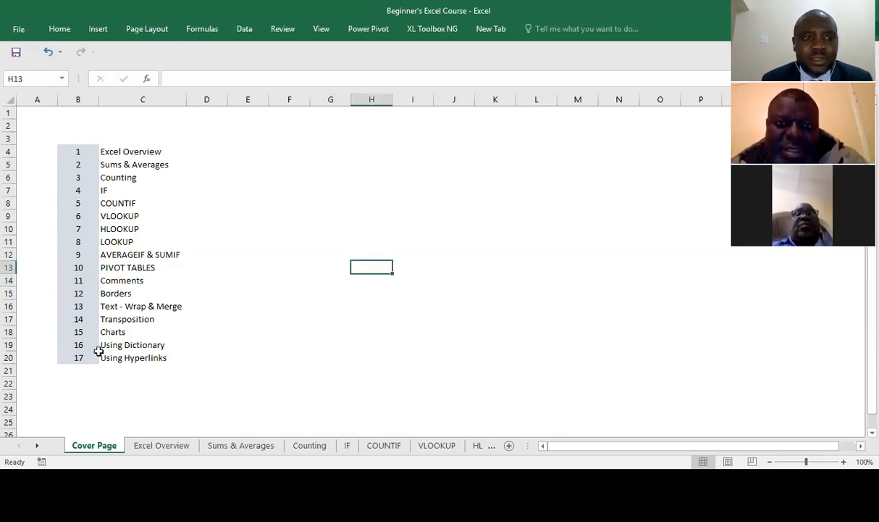
left_click(77, 241)
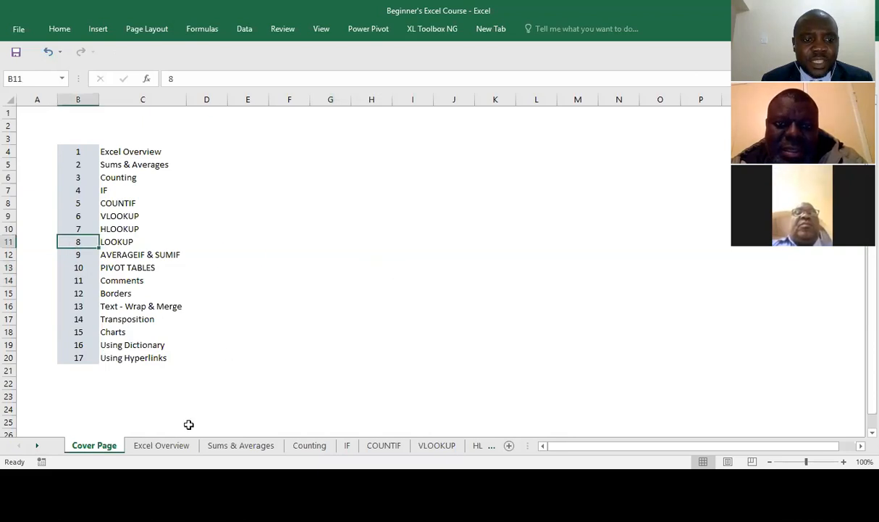
left_click(154, 447)
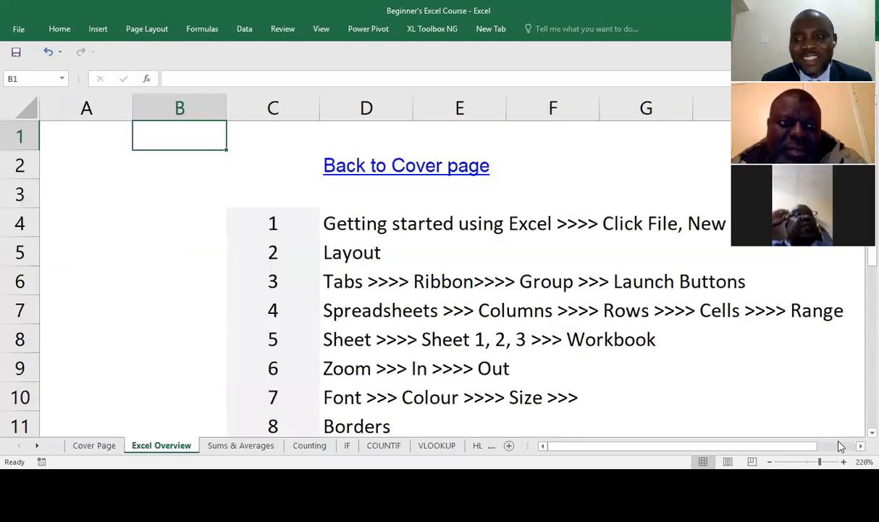
scroll(435, 275, "right", 2)
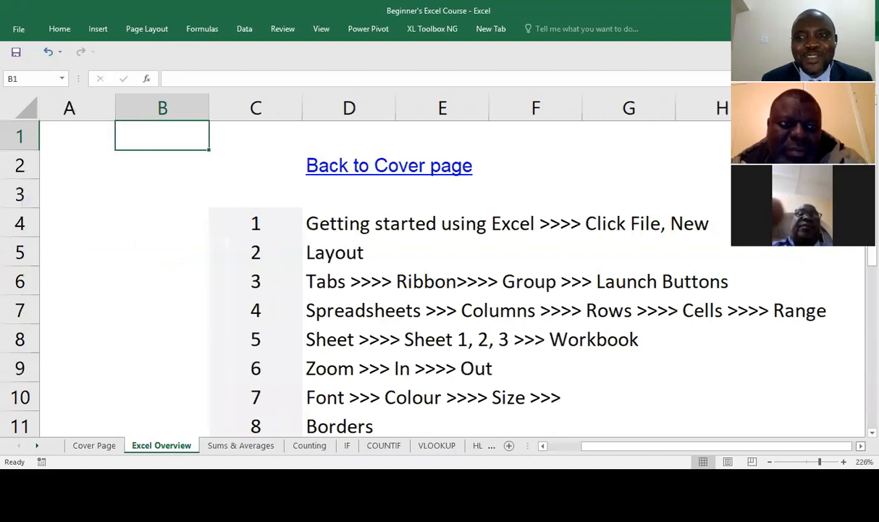
scroll(434, 275, "right", 1)
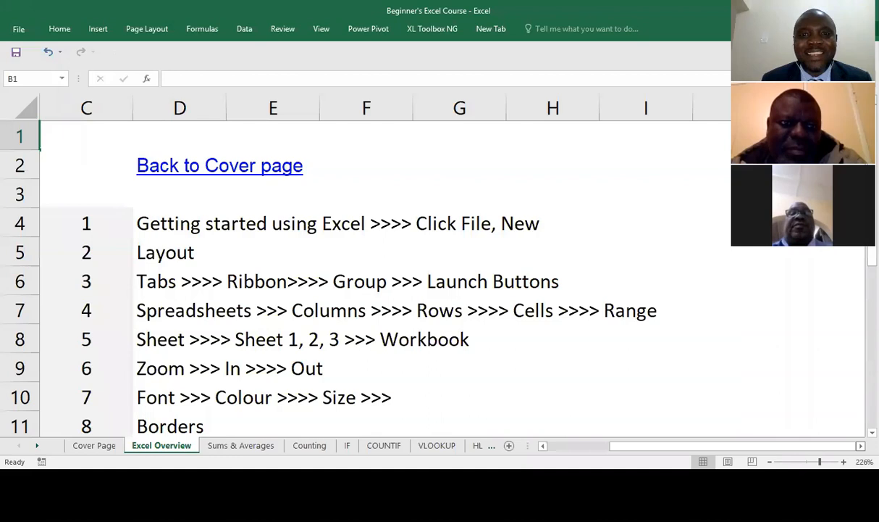
- Turn on gridlines for the Excel Overview sheet
left_click(216, 262)
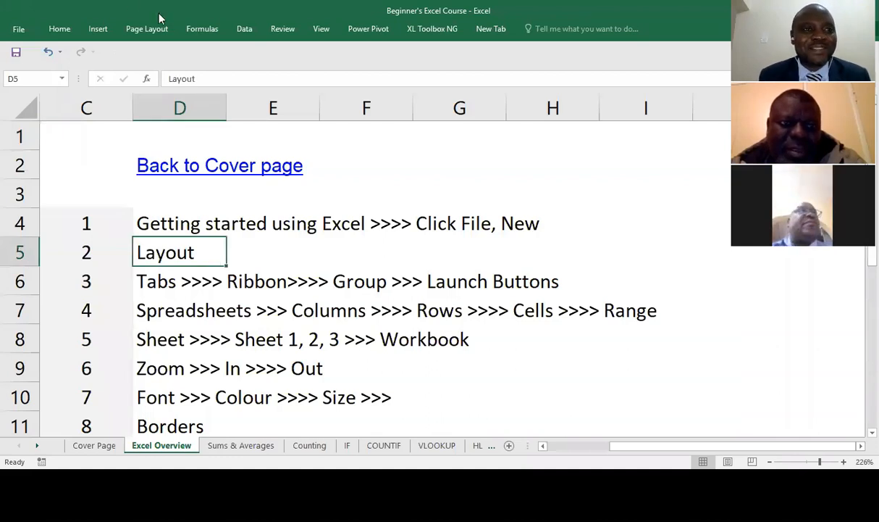
left_click(321, 32)
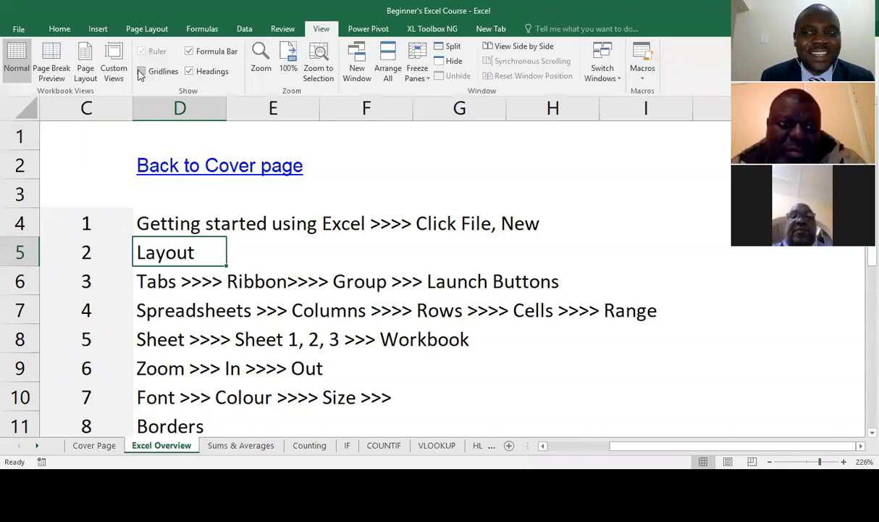
left_click(396, 199)
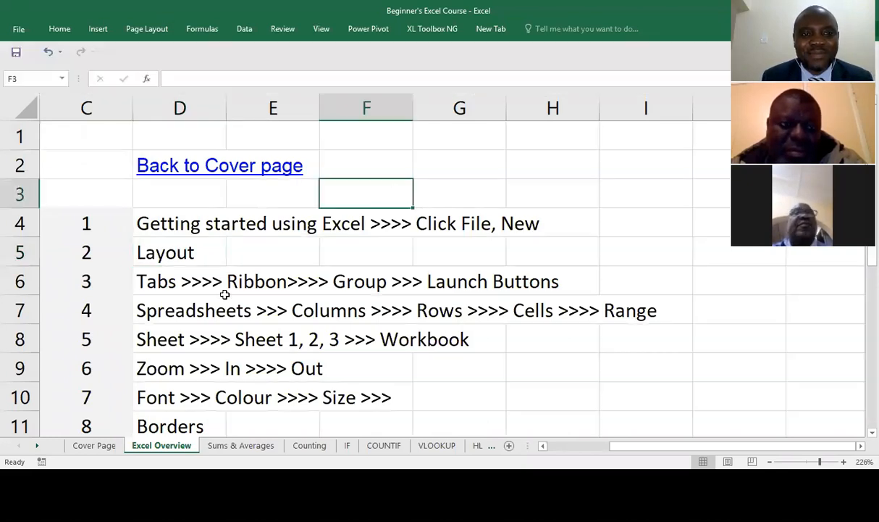
- Move the cell selection down and up through the topics in column D, finishing on cell C4
left_click(187, 252)
key("Down")
key("Down")
key("Down")
key("Down")
key("Down")
key("Down")
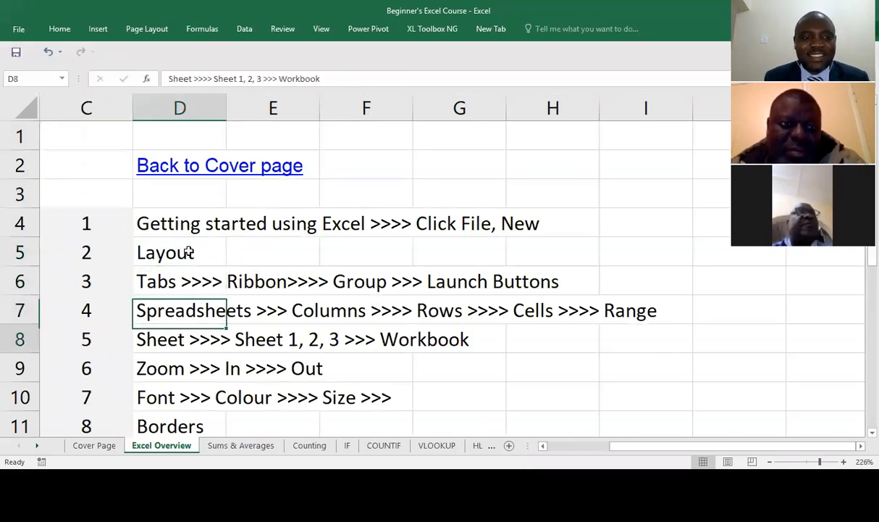
key("Up")
key("Up")
key("Up")
key("Up")
key("Up")
key("Up")
key("Up")
key("Down")
key("Up")
key("Up")
key("Up")
key("Up")
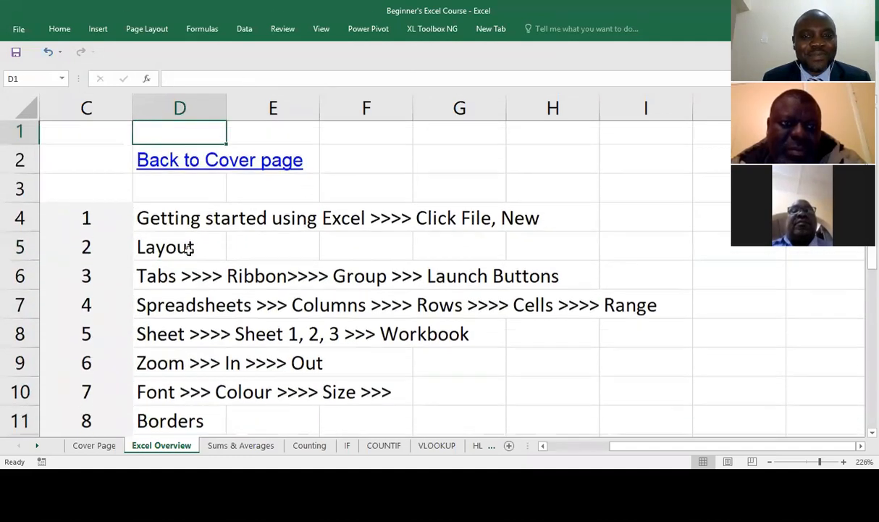
key("Down")
key("Down")
key("Down")
key("Down")
key("Up")
key("Up")
key("Down")
key("Left")
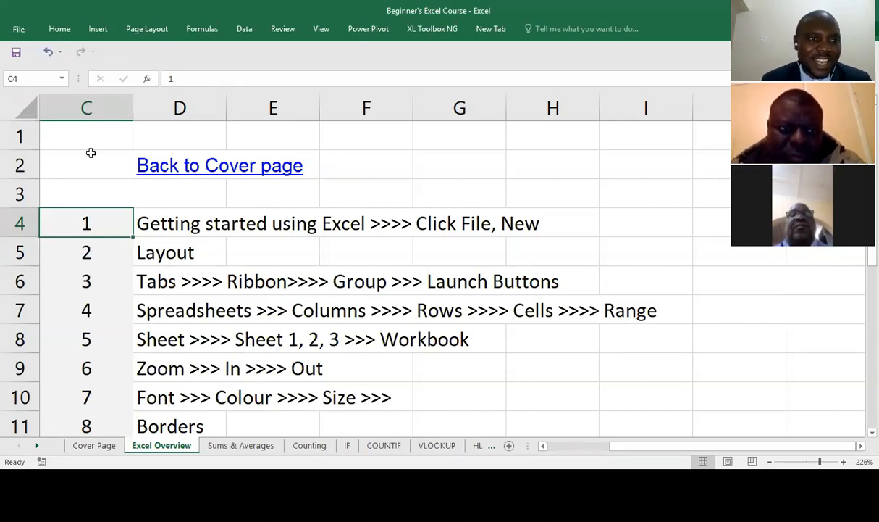
- Select rows 3, 4 and 5 in turn, followed by columns C and D and the single cell D4
left_click(16, 195)
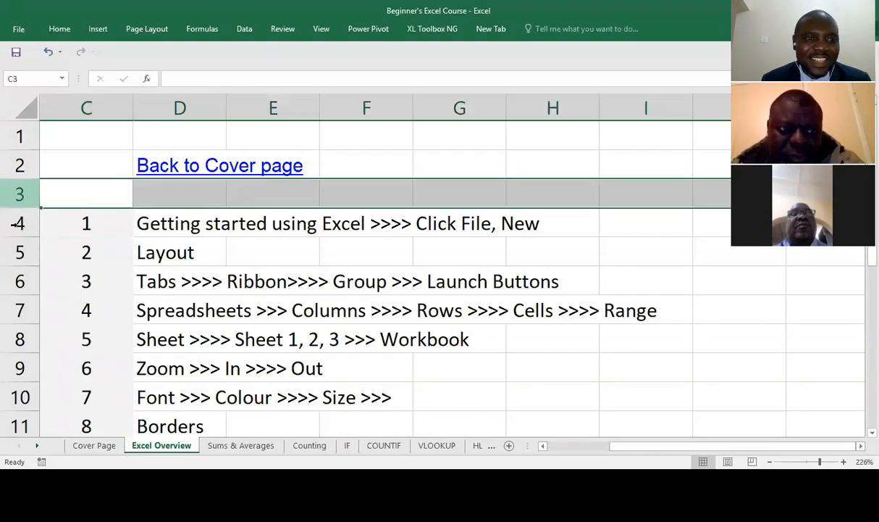
left_click(14, 224)
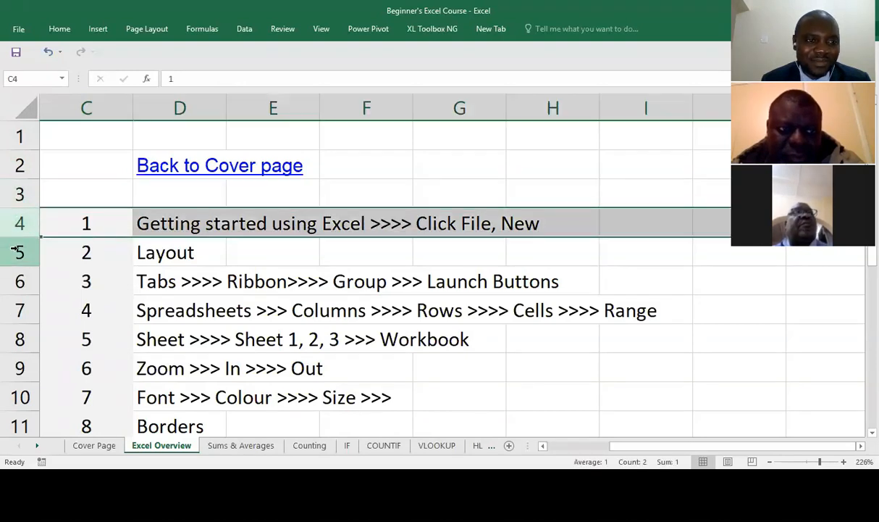
left_click(18, 252)
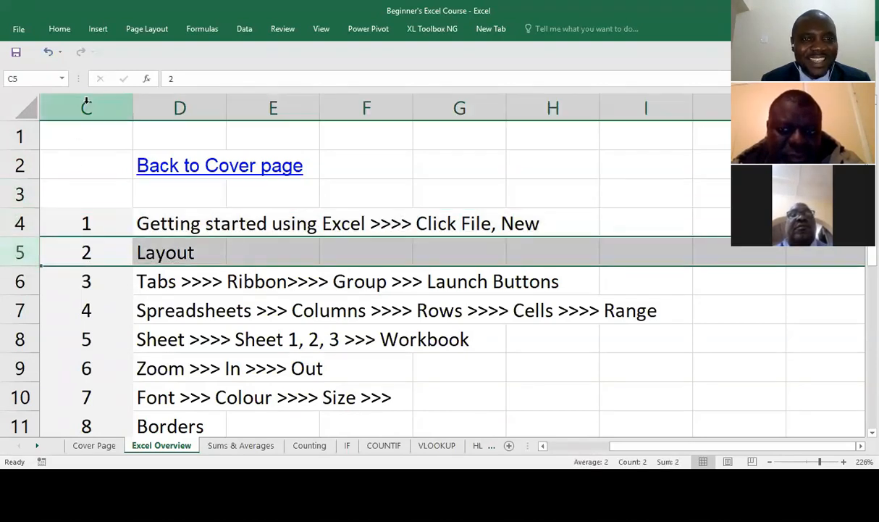
left_click(87, 103)
left_click(169, 101)
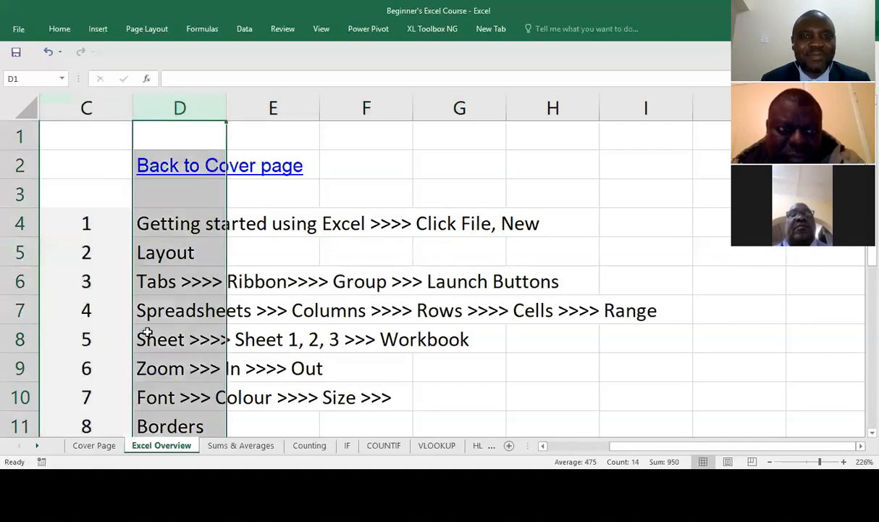
left_click_drag(149, 222, 158, 218)
left_click(157, 218)
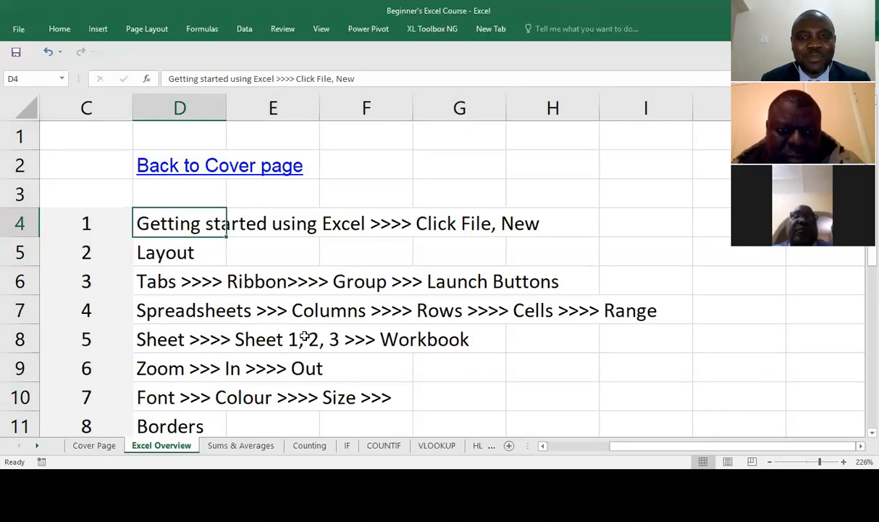
- View the options for creating a new workbook and return to the sheet without creating one
left_click(18, 31)
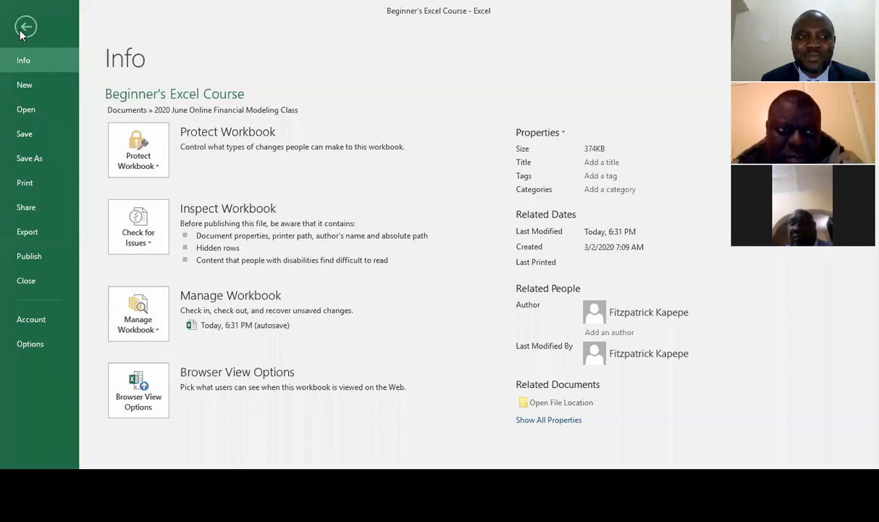
left_click(22, 87)
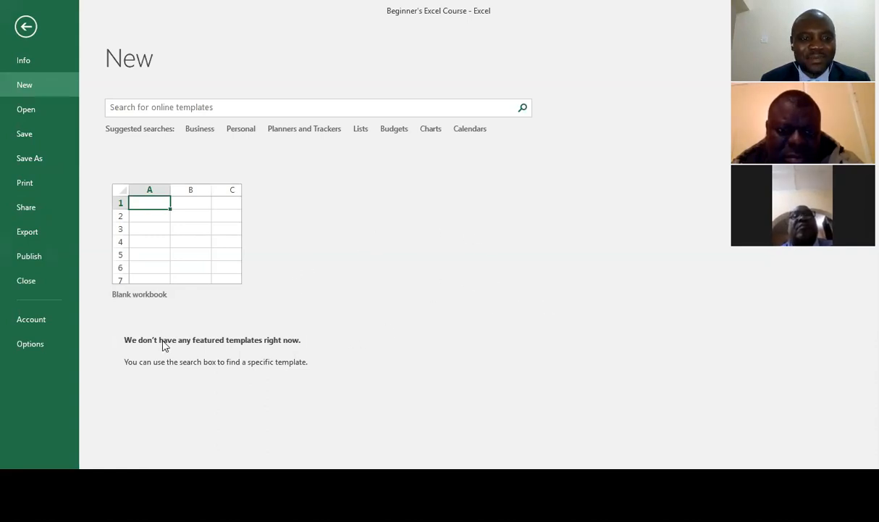
left_click(26, 27)
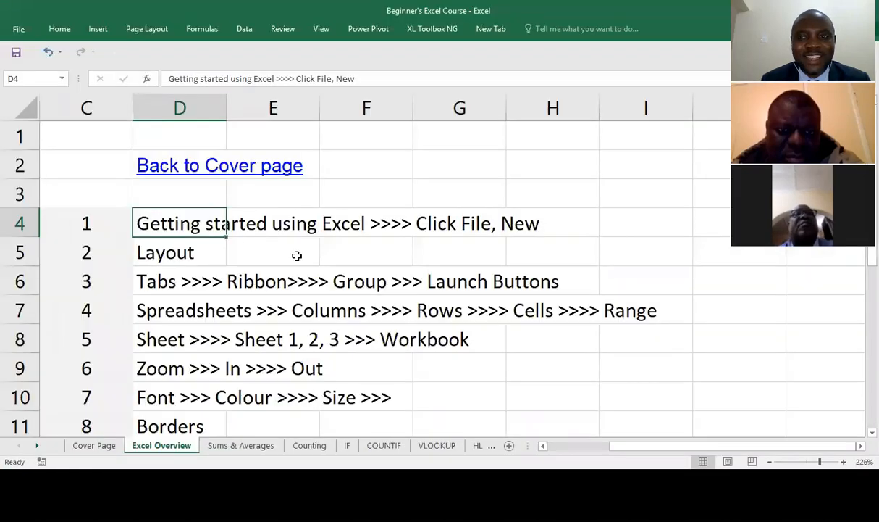
- Enter the shortcut note "CtrlN" in cell G2
left_click(220, 297)
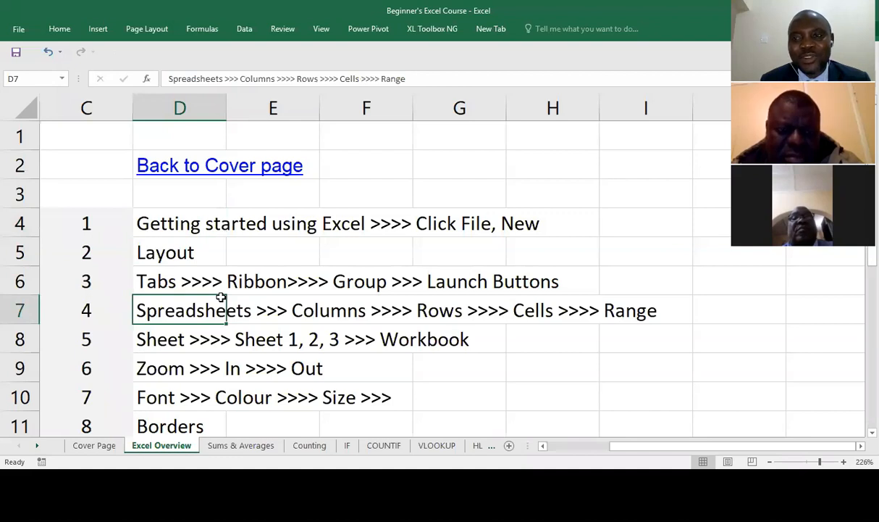
left_click(450, 165)
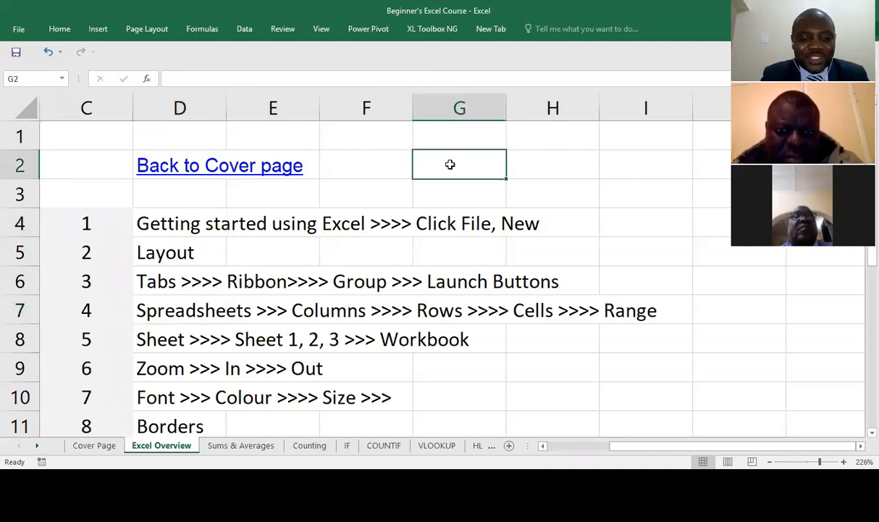
type("Ctrl")
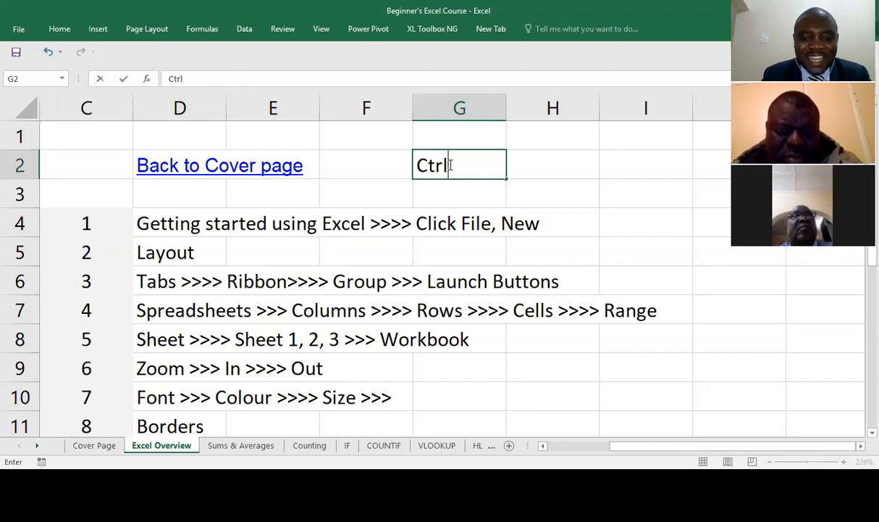
type("N")
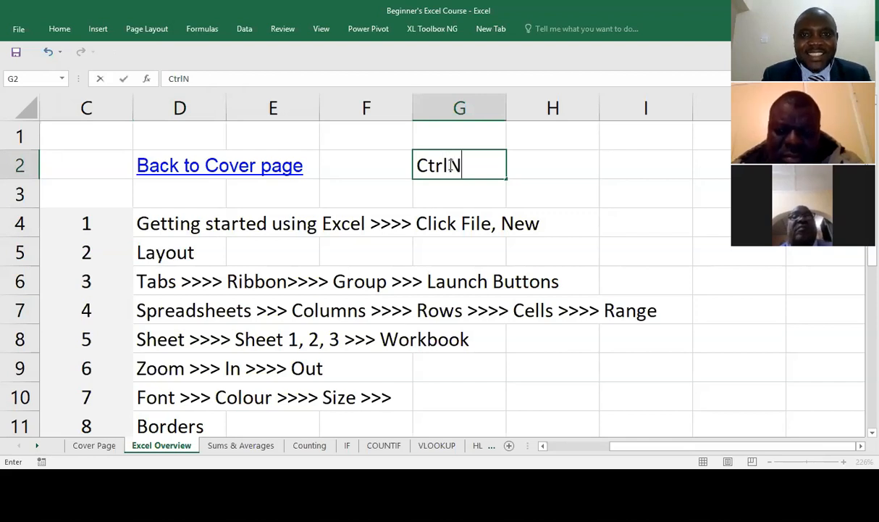
left_click(542, 164)
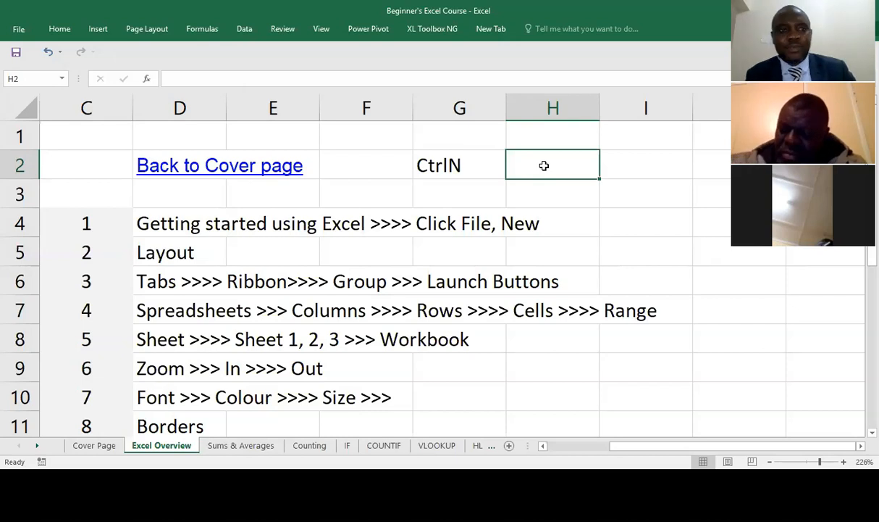
- Go through the Layout and Tabs topics in D5 and D6 and examine the Home ribbon groups
left_click(153, 252)
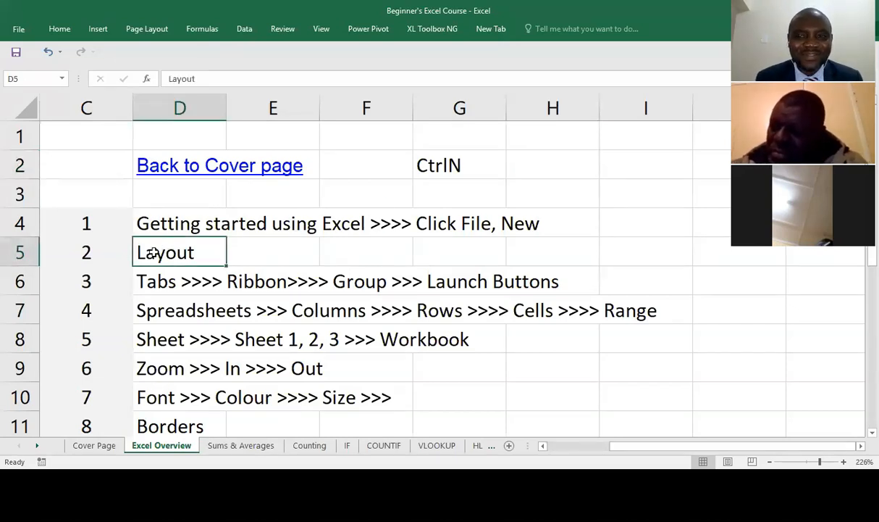
key("Down")
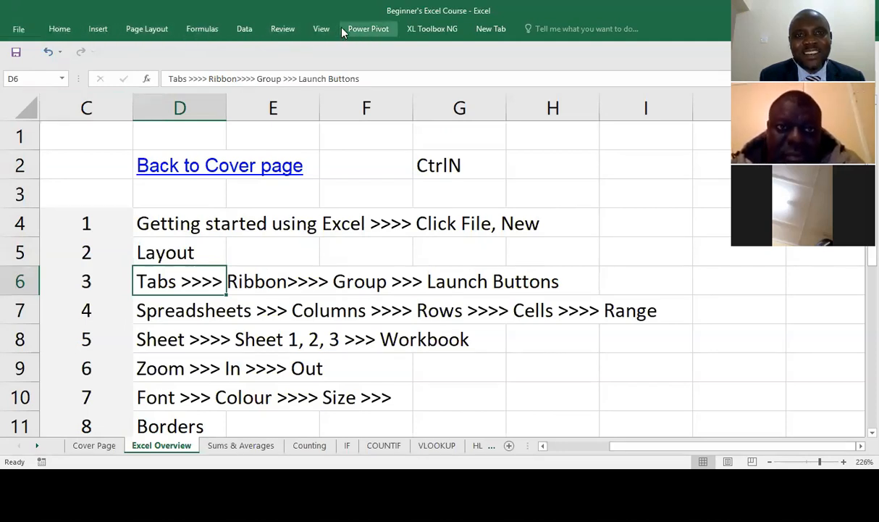
left_click(59, 29)
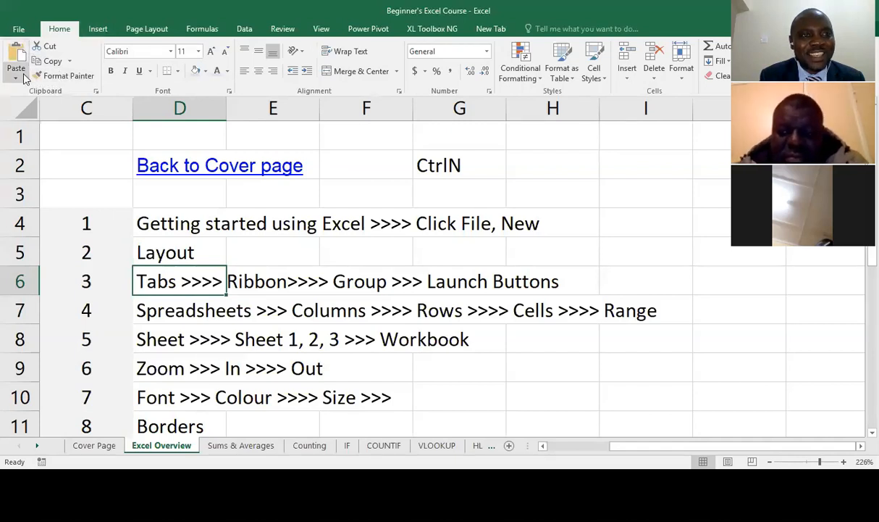
- Insert a straight arrow shape running diagonally from the start of cell G3 down to cell H7
left_click(100, 29)
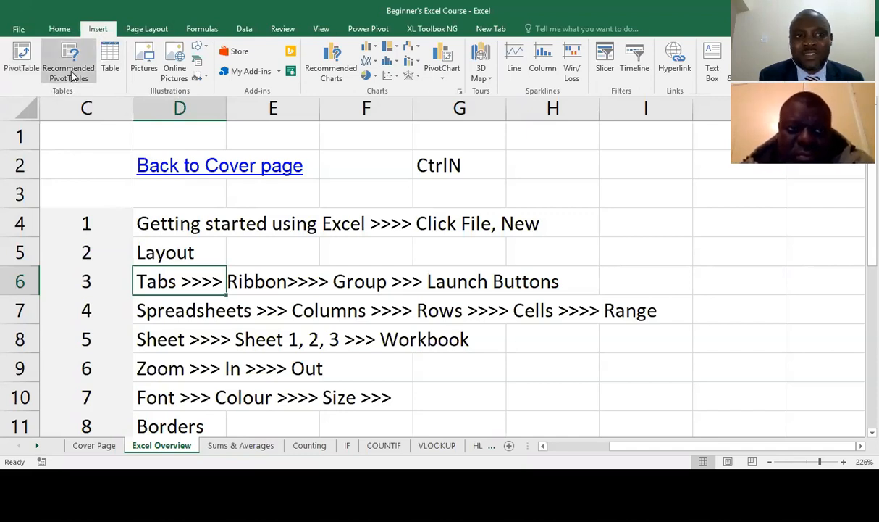
left_click(201, 48)
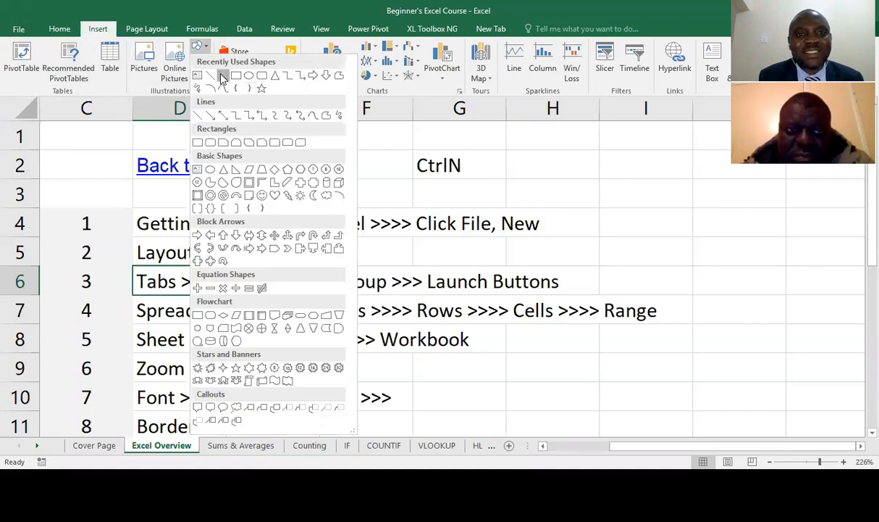
left_click_drag(414, 183, 528, 305)
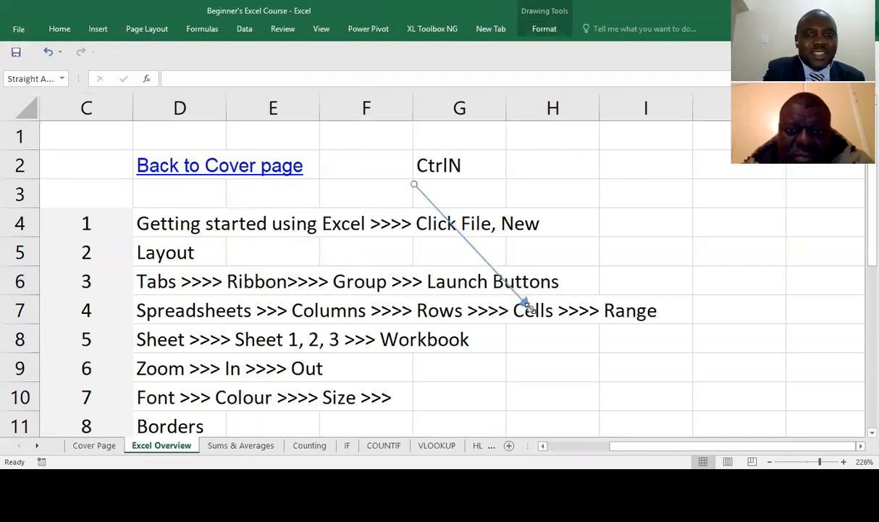
- Set the arrow's end arrow type to diamond and its begin arrow type to stealth
double_click(530, 308)
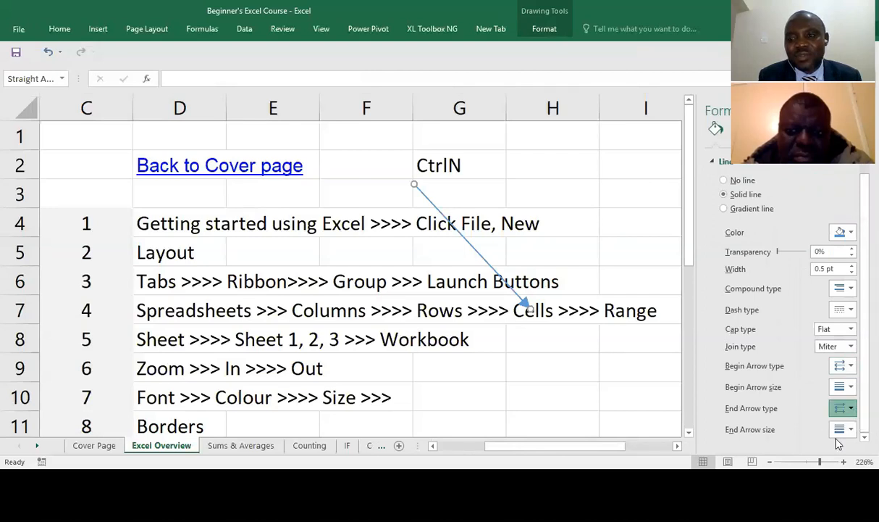
left_click(845, 408)
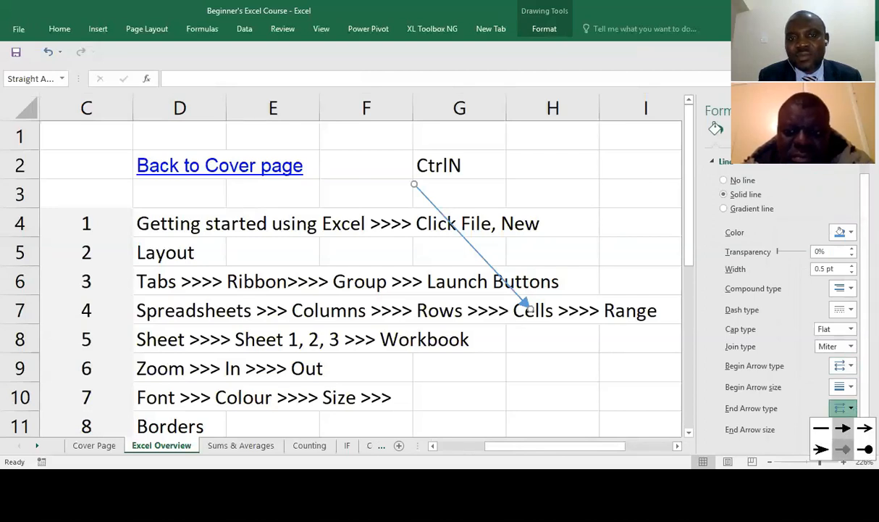
left_click(843, 449)
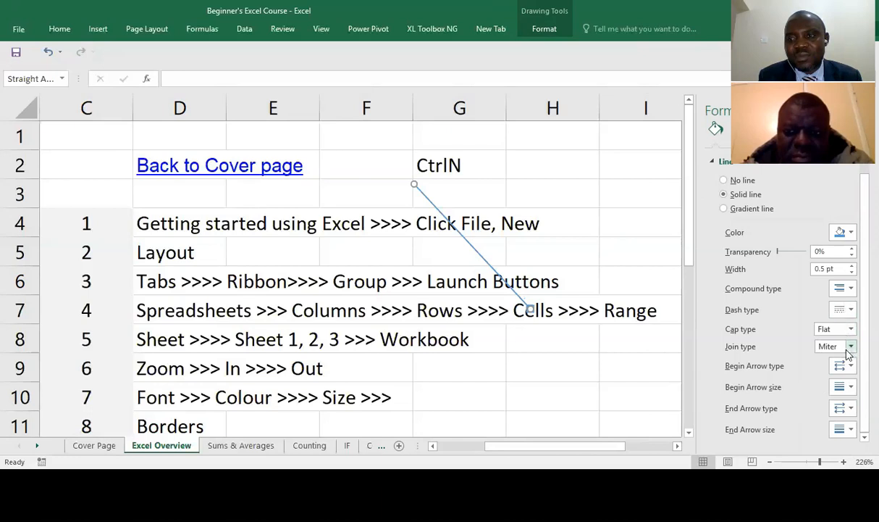
left_click(852, 366)
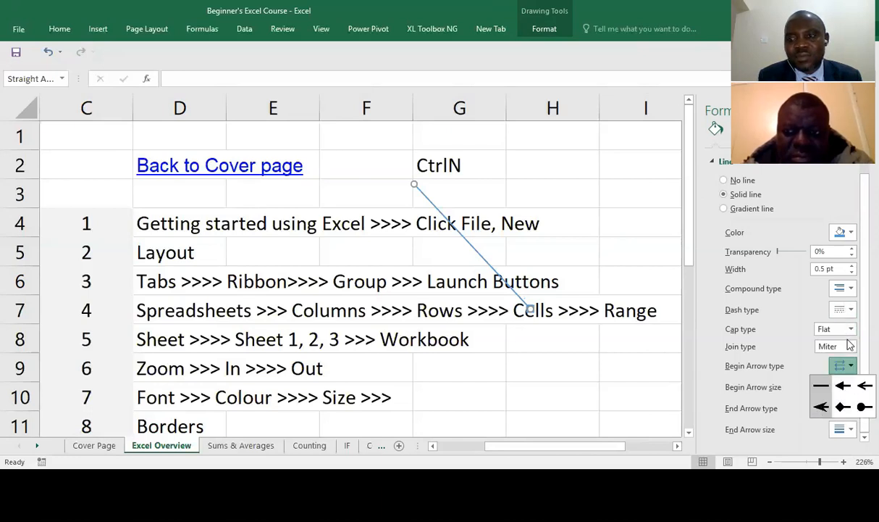
left_click(822, 408)
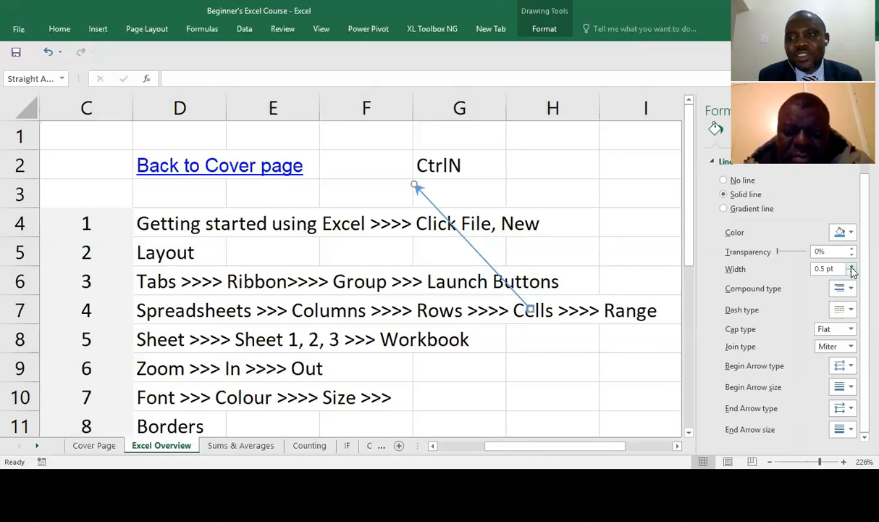
- Thicken the diagonal arrow by setting its line width to 2.25 pt, and deselect it
left_click(853, 266)
left_click(853, 266)
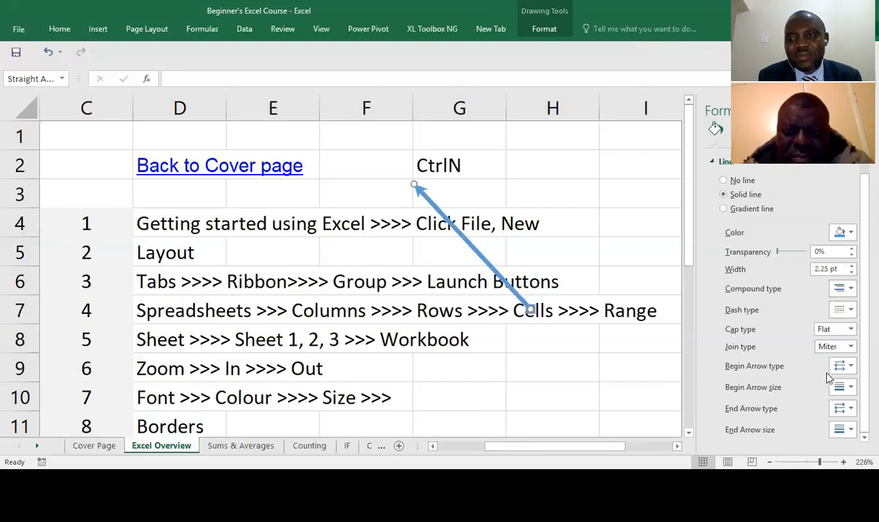
left_click(404, 315)
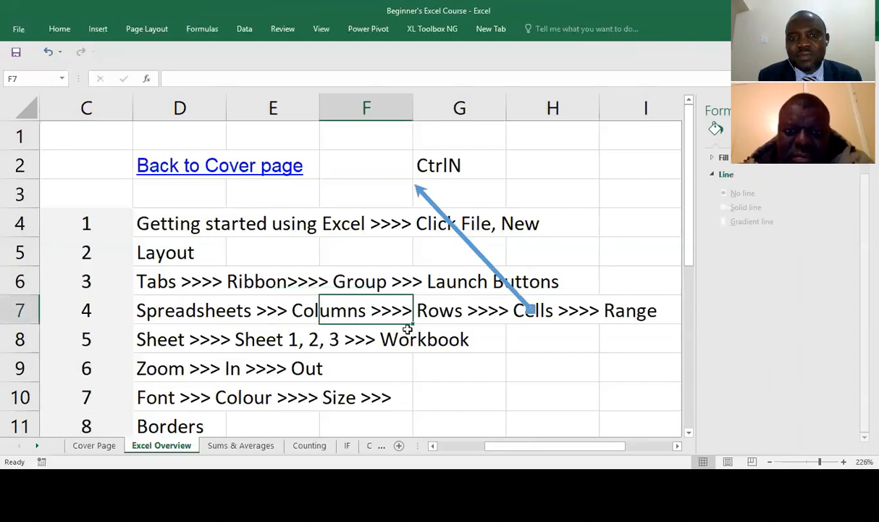
left_click(465, 390)
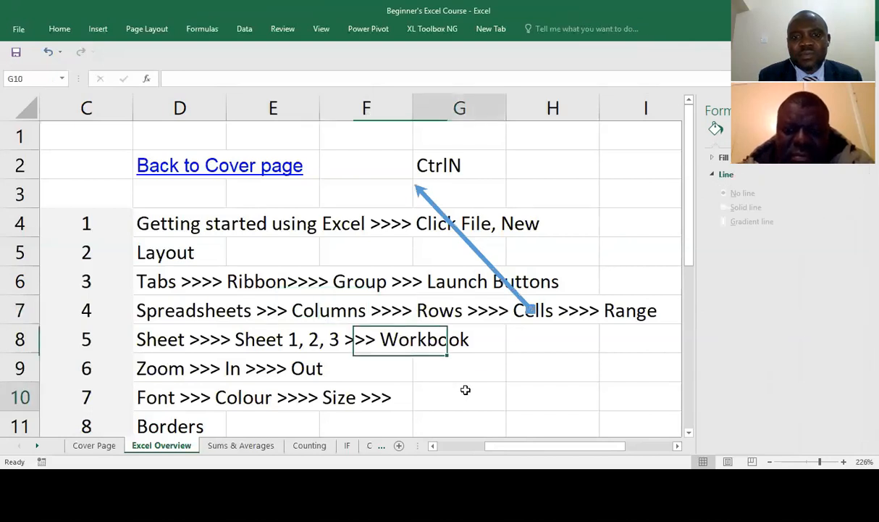
- Delete the diagonal arrow shape from the Excel Overview sheet
left_click(494, 268)
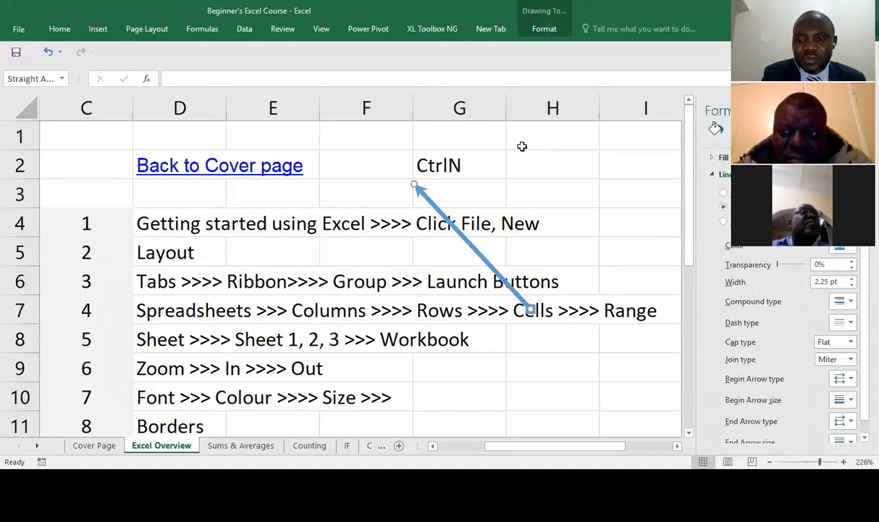
key("Delete")
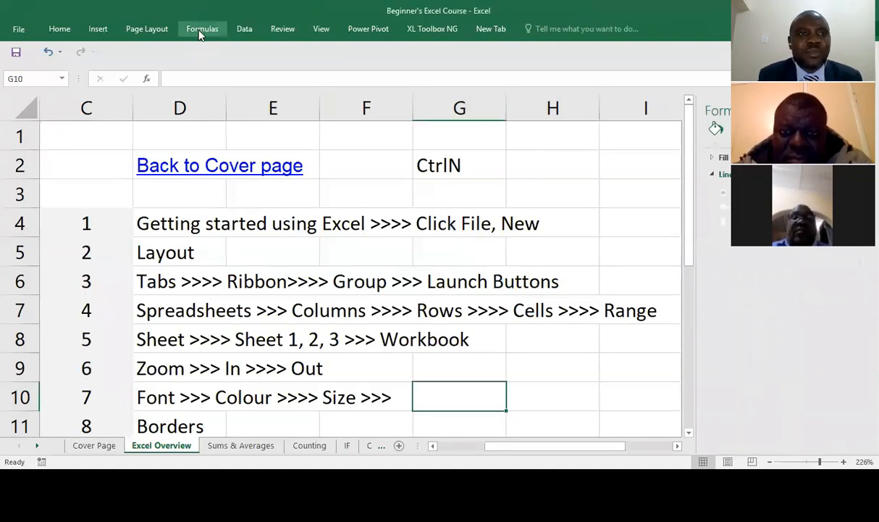
- Examine the Insert ribbon's groups and try the Charts group's launcher with no chart data selected
left_click(98, 29)
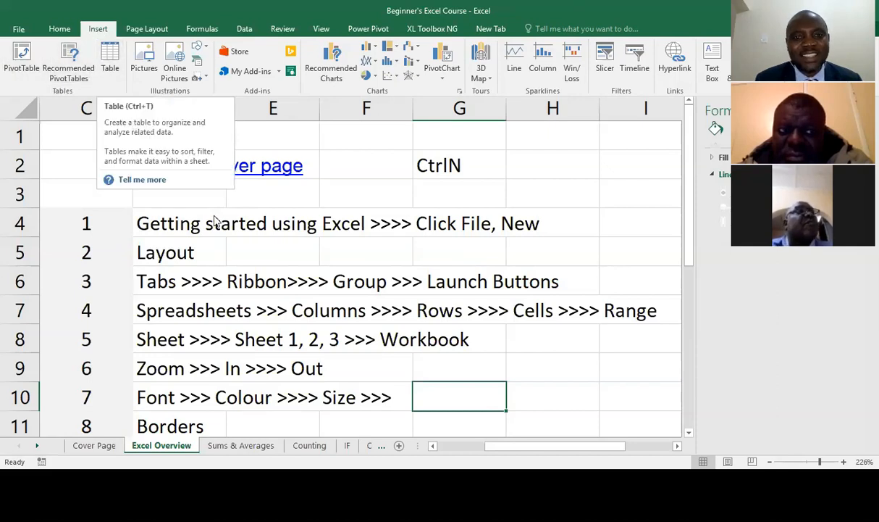
left_click(199, 76)
left_click(223, 42)
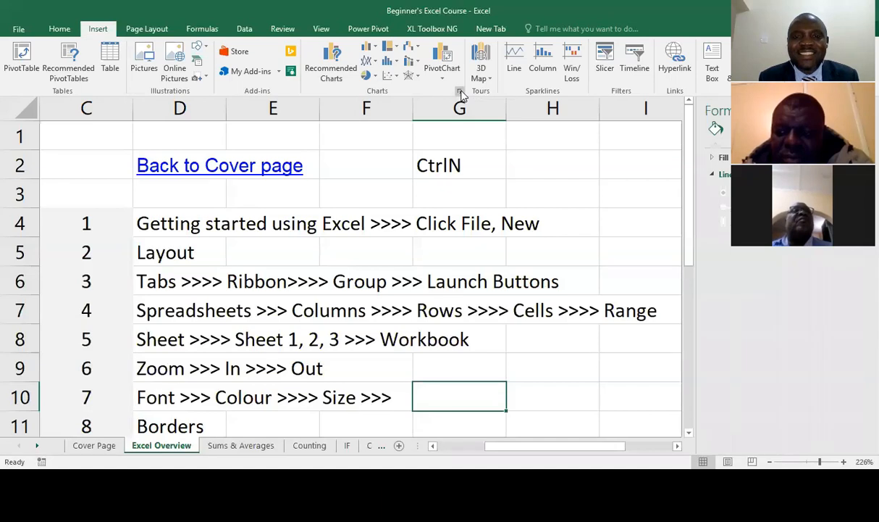
left_click(460, 92)
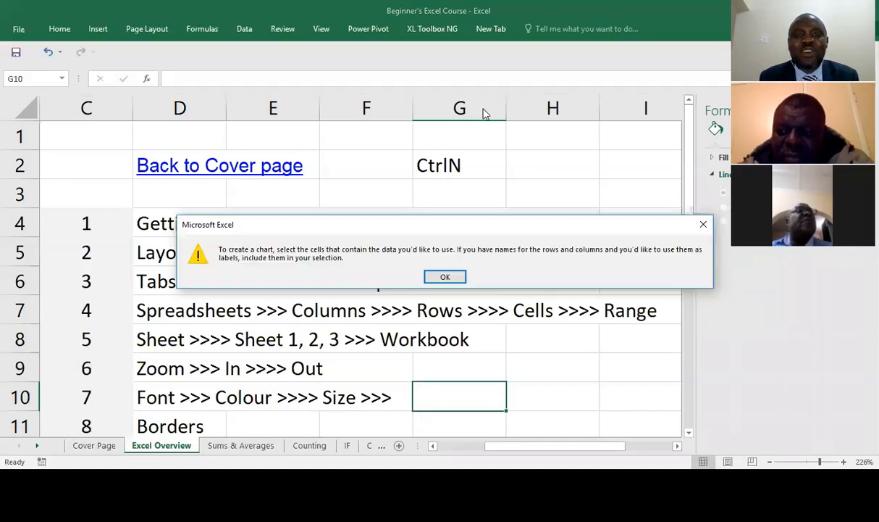
left_click(706, 229)
- View the Format Cells font settings for cell G10 and close them without making changes
left_click(61, 29)
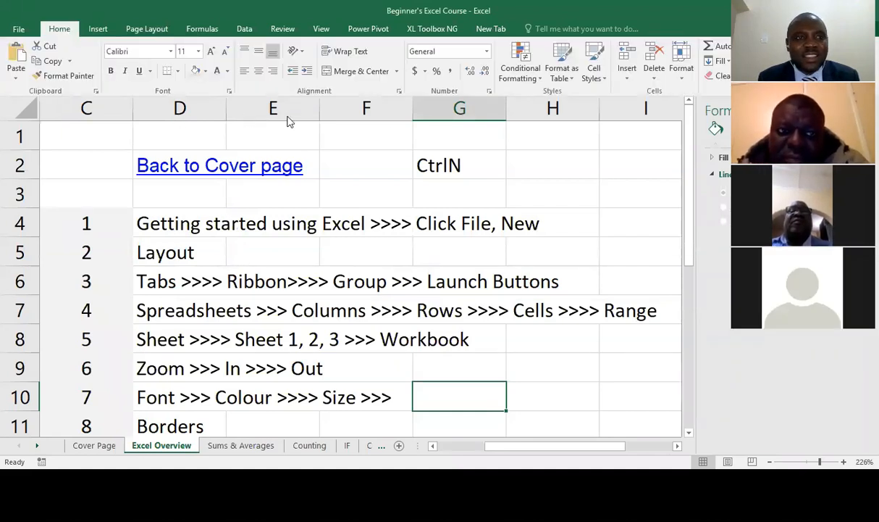
left_click(230, 93)
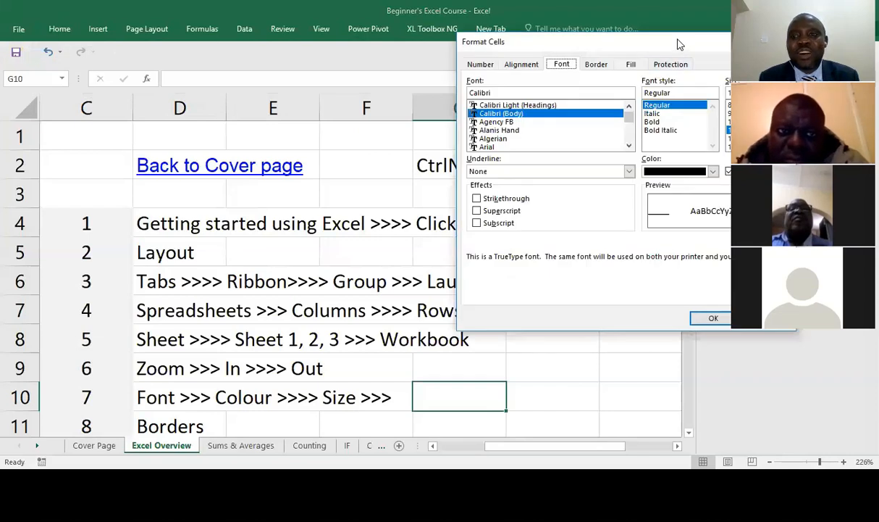
left_click_drag(678, 43, 449, 136)
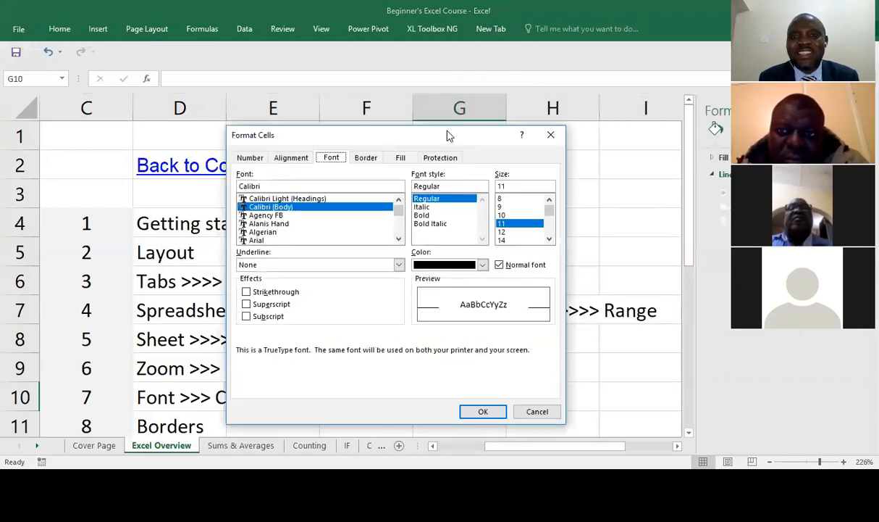
left_click(552, 138)
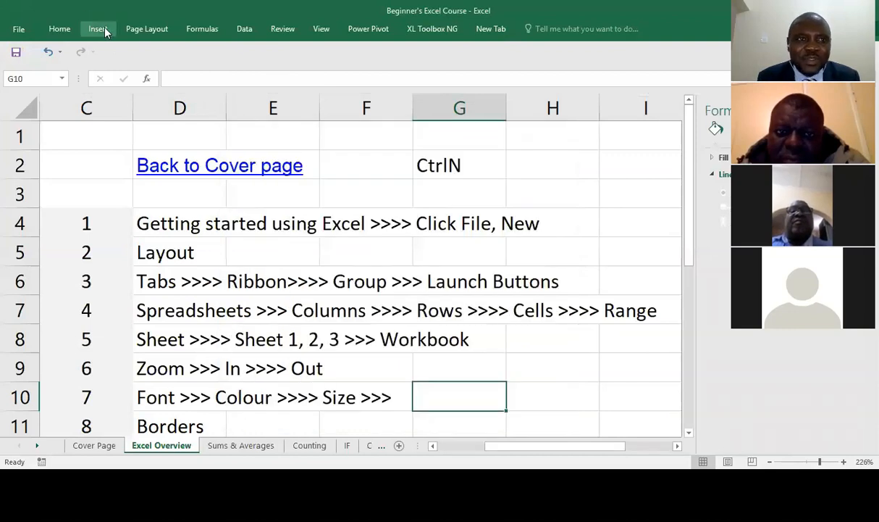
- Compare the Insert and Home ribbon groups and view the Format Cells alignment settings for cell G10
left_click(98, 28)
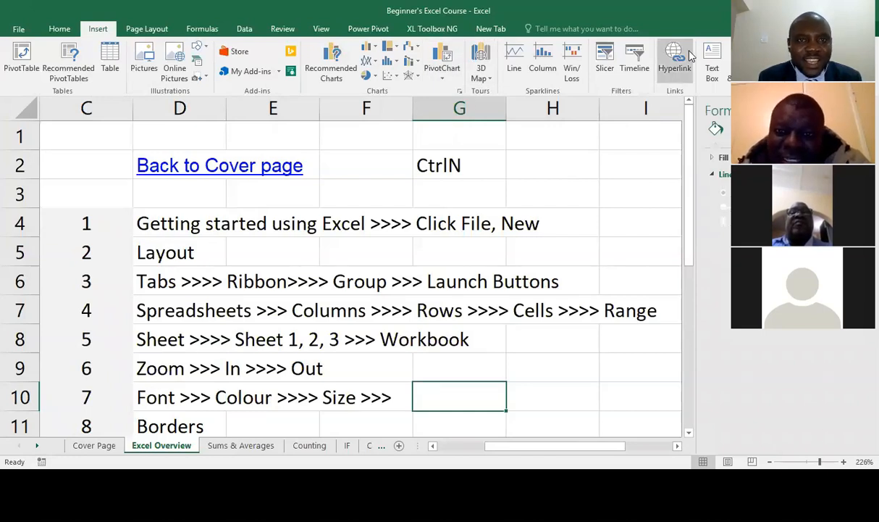
left_click(60, 29)
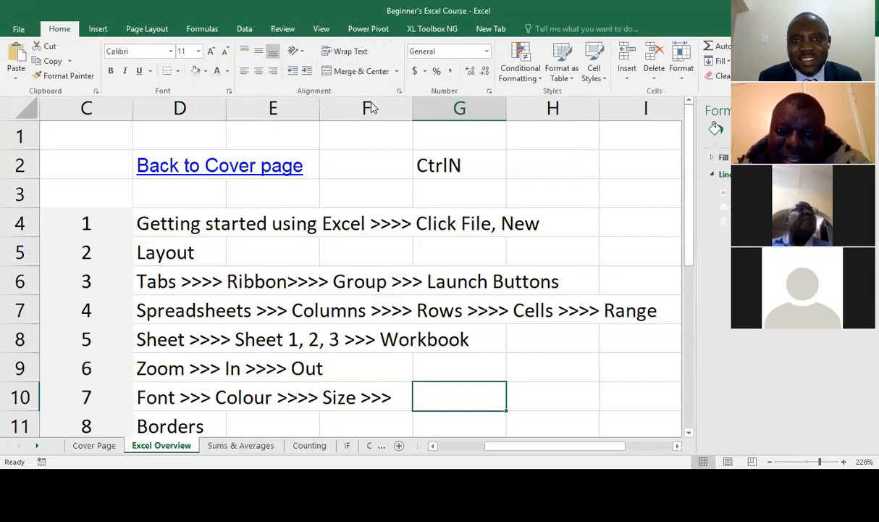
left_click(399, 92)
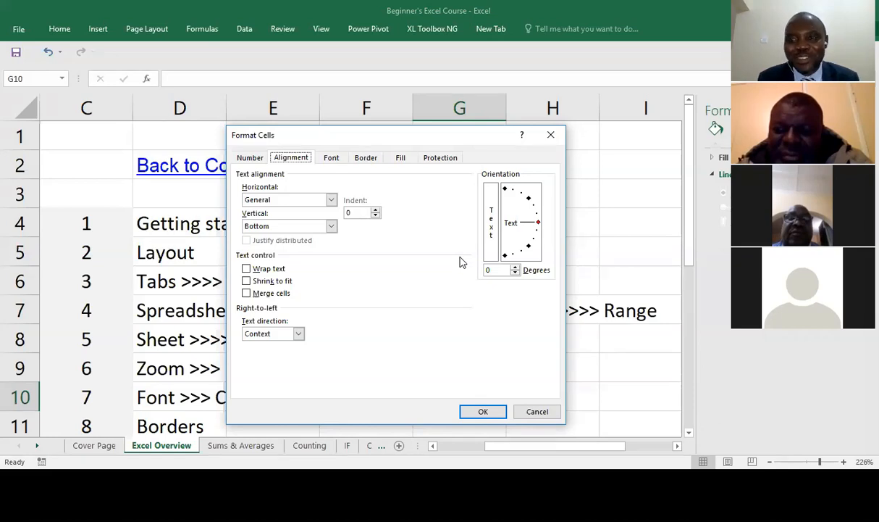
left_click(552, 138)
- Go through the Tabs and Spreadsheets topics in cells D6 and D7
left_click(139, 275)
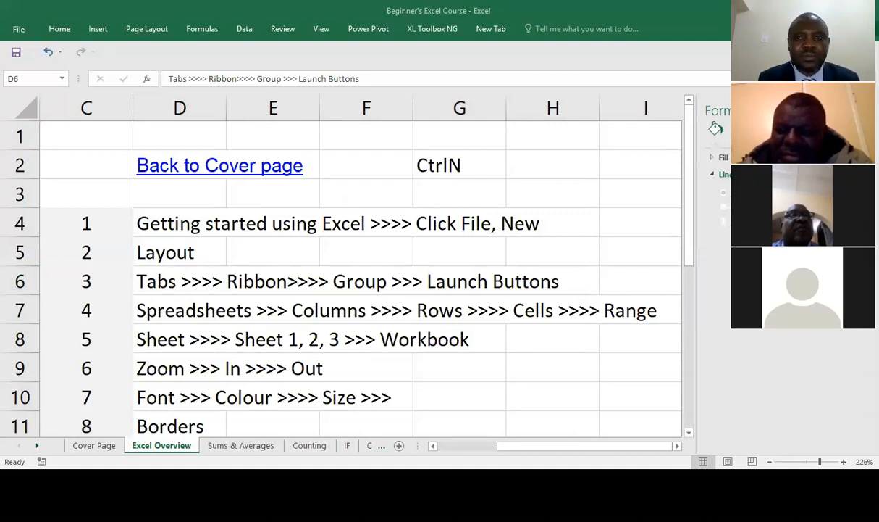
left_click(341, 285)
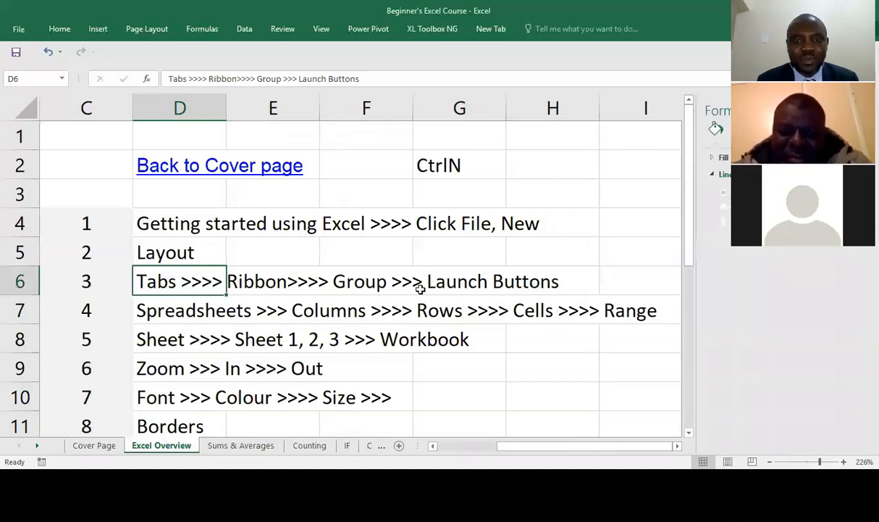
left_click(169, 307)
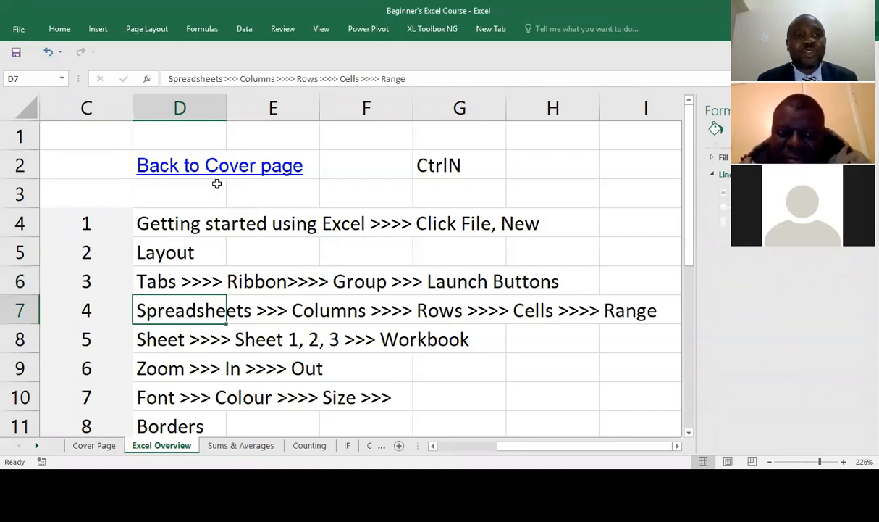
- Highlight whole column C, whole column A and whole row 2 to demonstrate columns and rows
left_click(164, 101)
left_click_drag(133, 104, 107, 99)
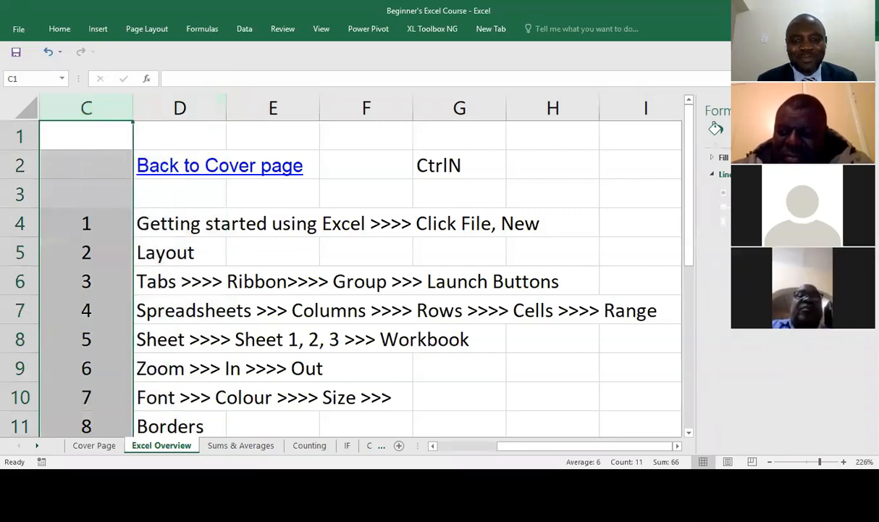
scroll(247, 210, "left", 2)
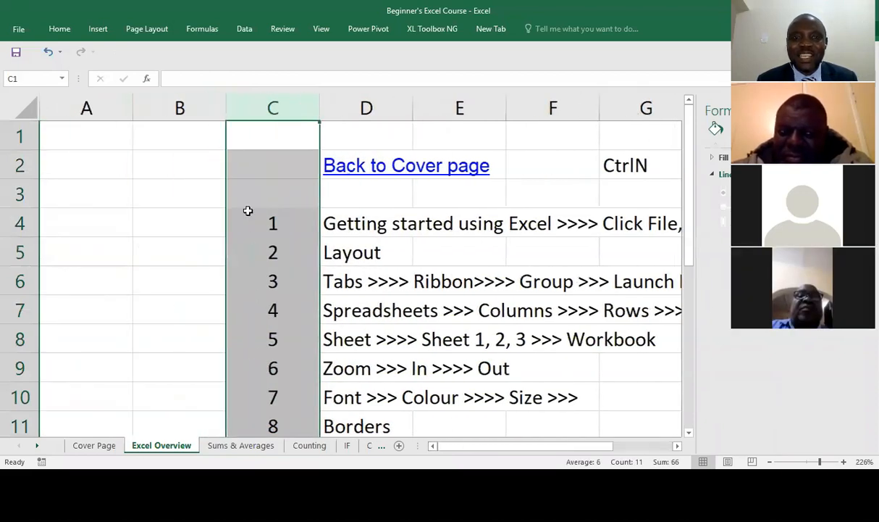
left_click(95, 96)
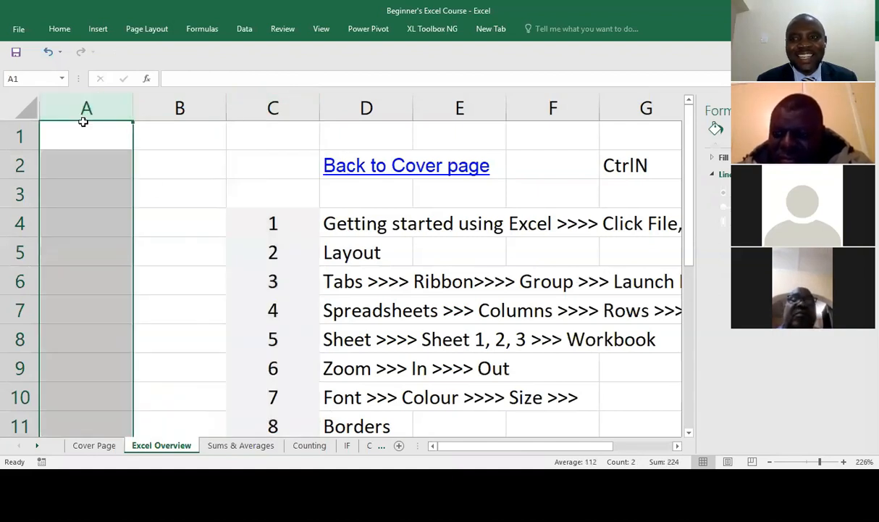
left_click(10, 167)
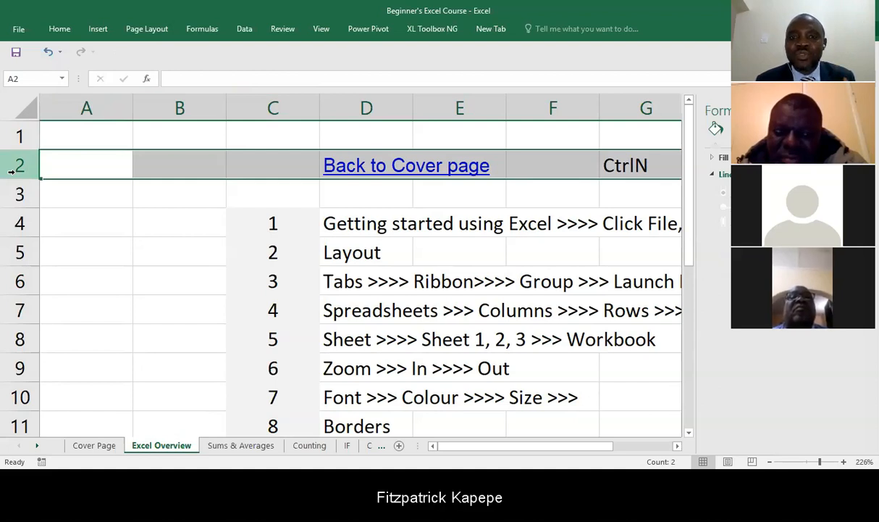
- Enter the cell reference note "R1C1" in cell A2
left_click(85, 165)
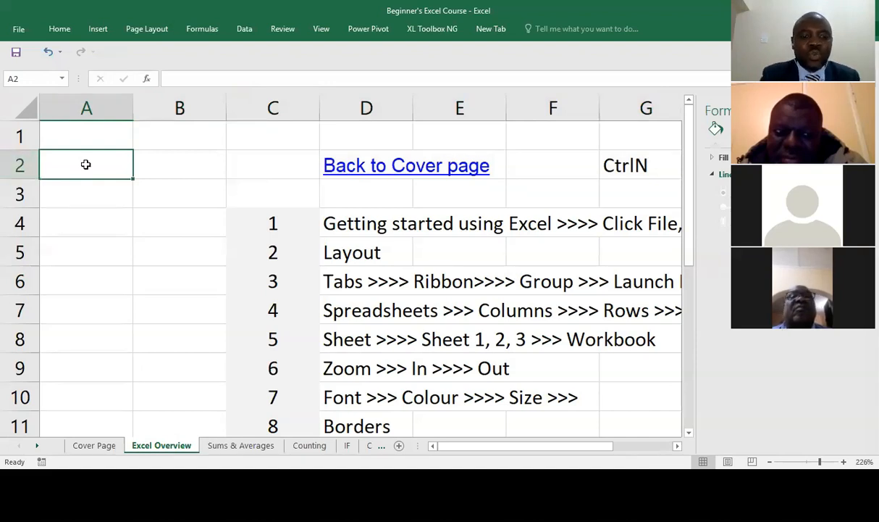
type("R1c")
key("BackSpace")
type("C1")
left_click(97, 213)
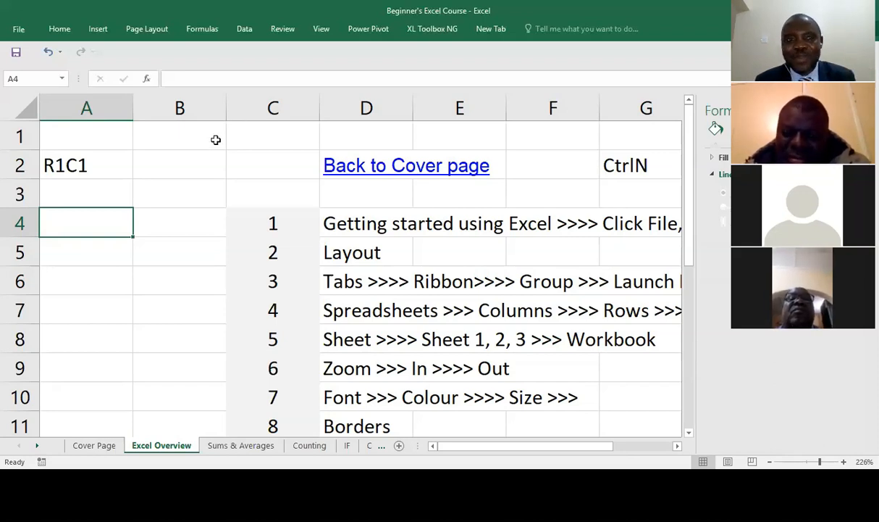
left_click(161, 181)
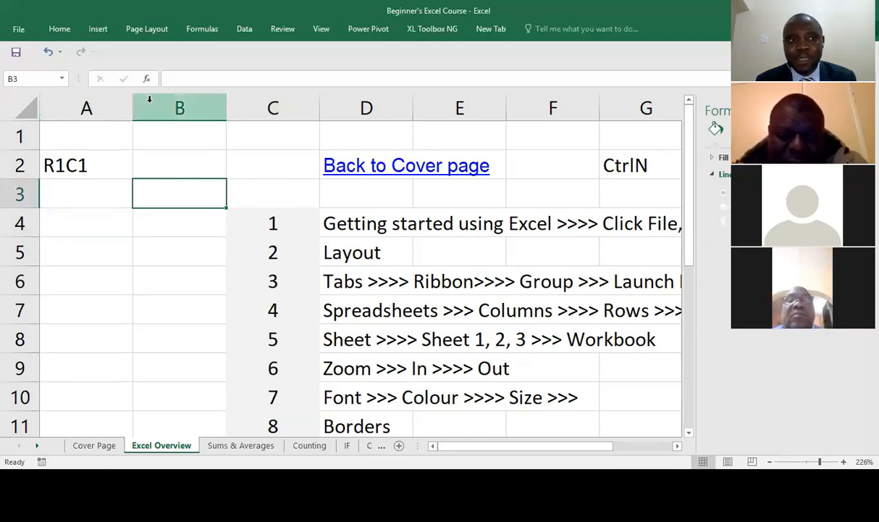
- View the Formulas and General categories of Excel Options and close the dialog without changes
left_click(19, 29)
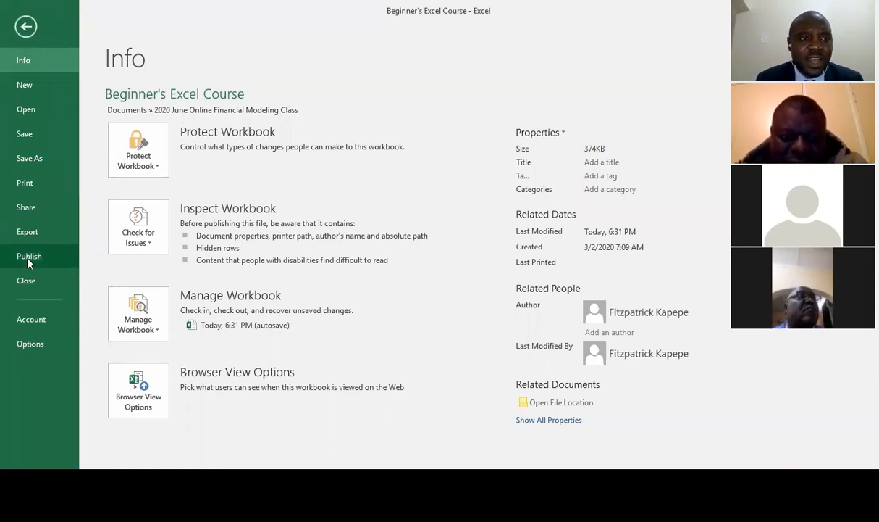
left_click(31, 345)
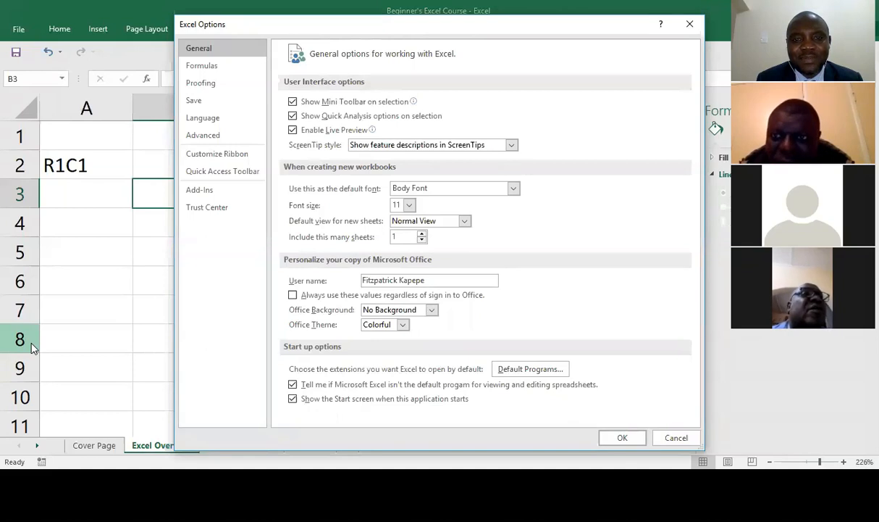
left_click(204, 67)
left_click(200, 49)
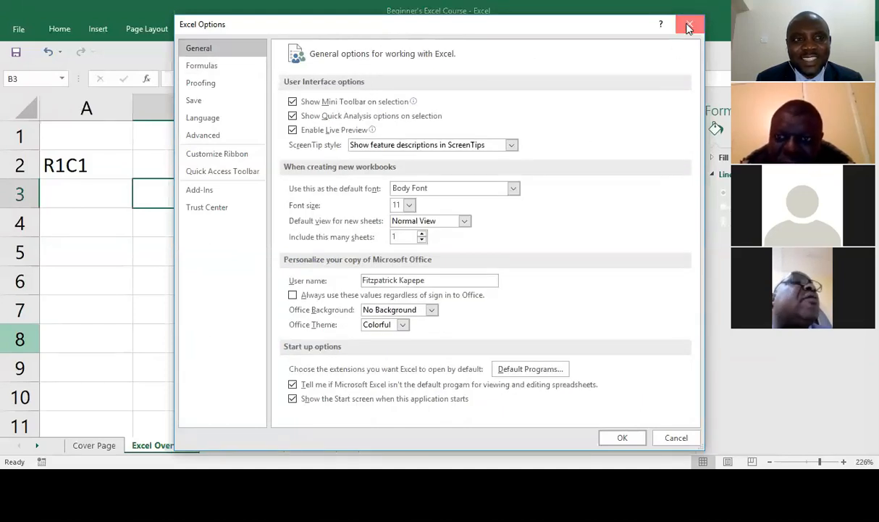
left_click(689, 27)
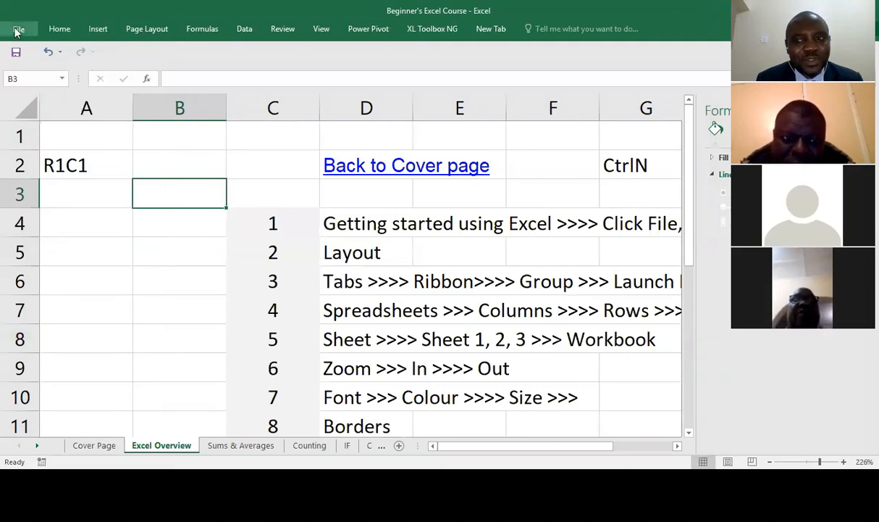
left_click(18, 32)
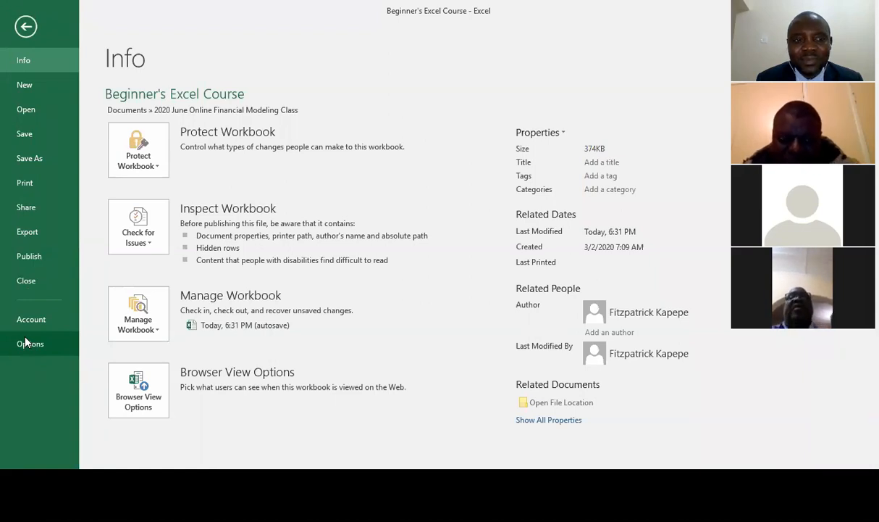
left_click(25, 27)
left_click(187, 313)
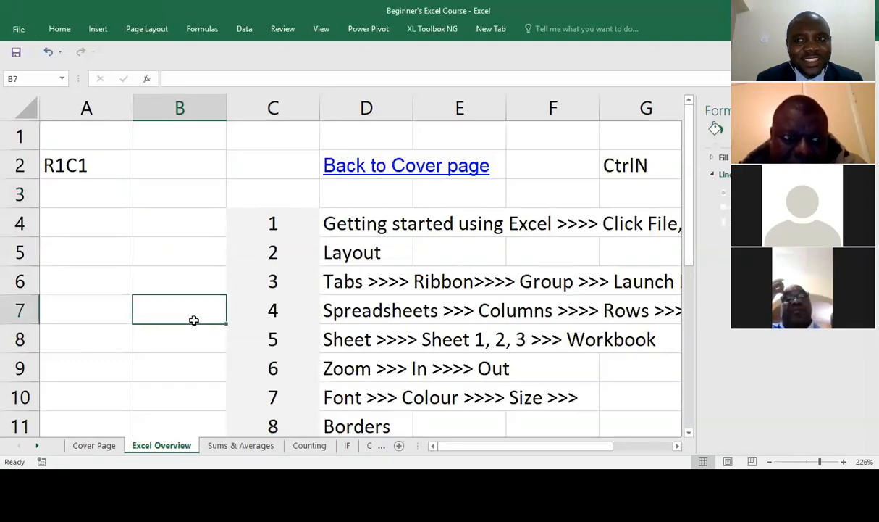
- Turn on the R1C1 reference style in the Formulas options and apply the change
left_click(19, 30)
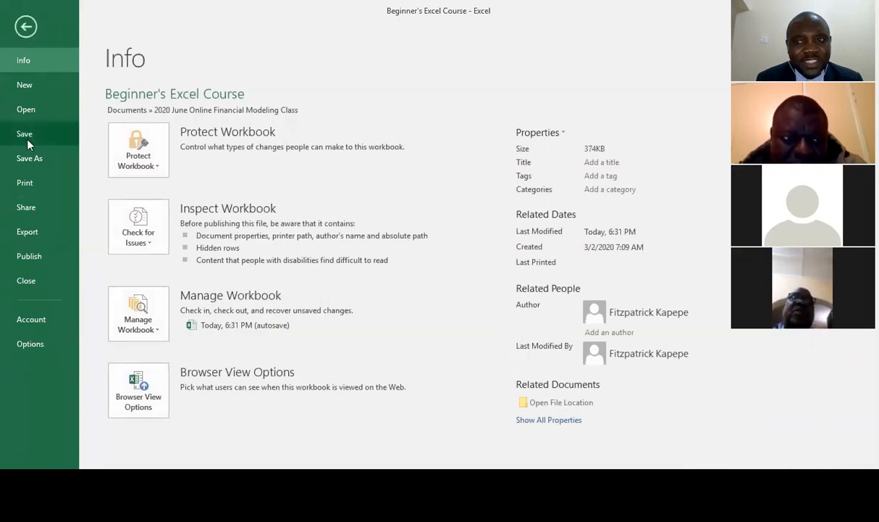
left_click(32, 351)
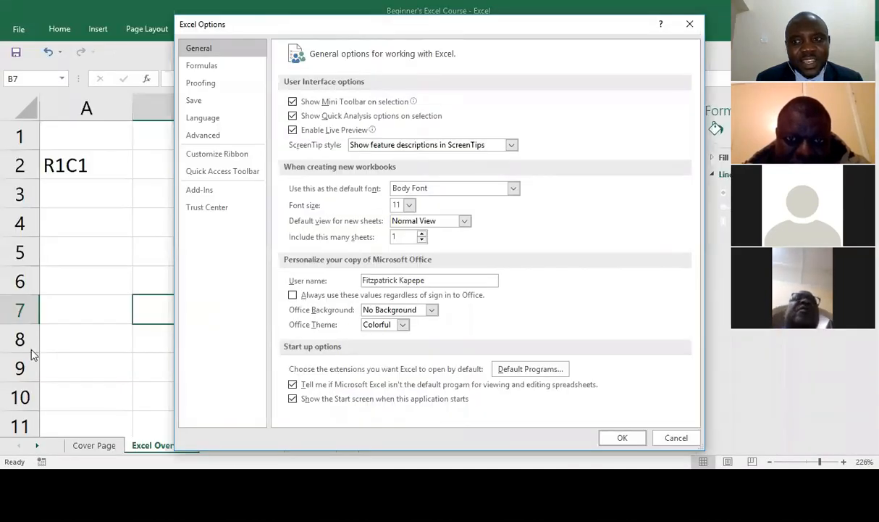
left_click(201, 66)
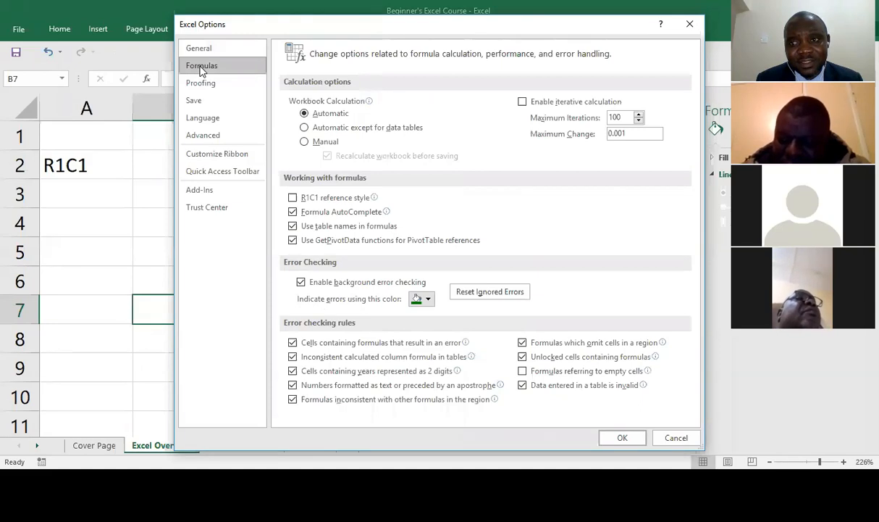
left_click(293, 198)
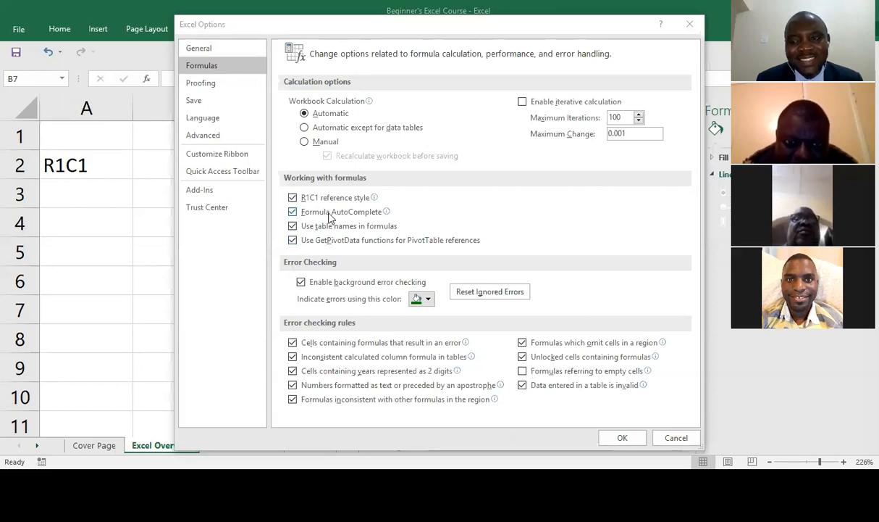
mouse_move(333, 217)
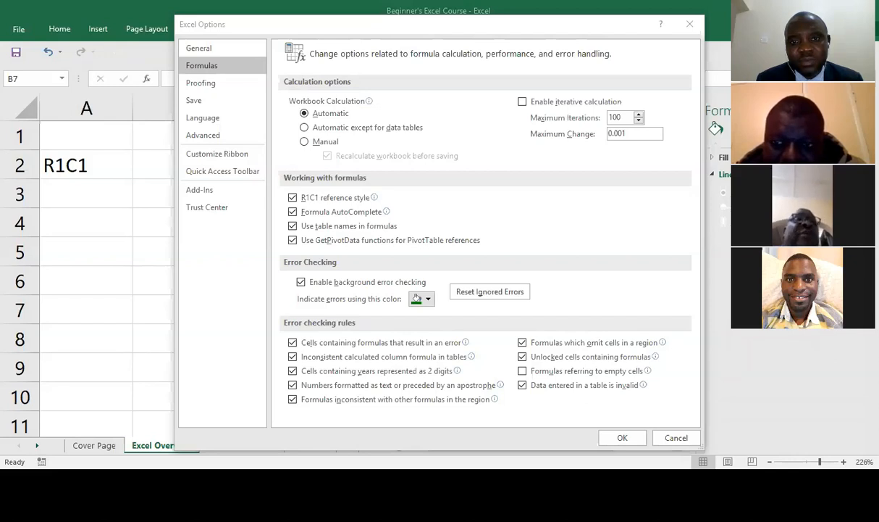
left_click(497, 230)
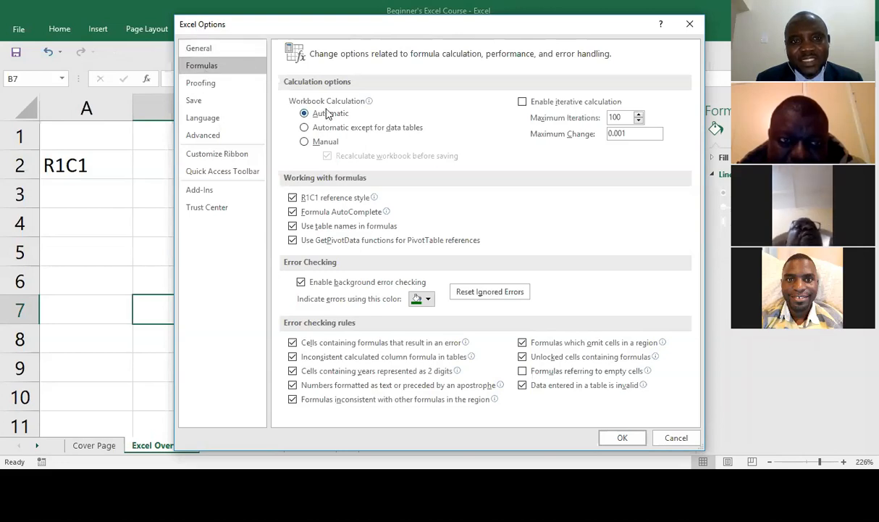
mouse_move(305, 125)
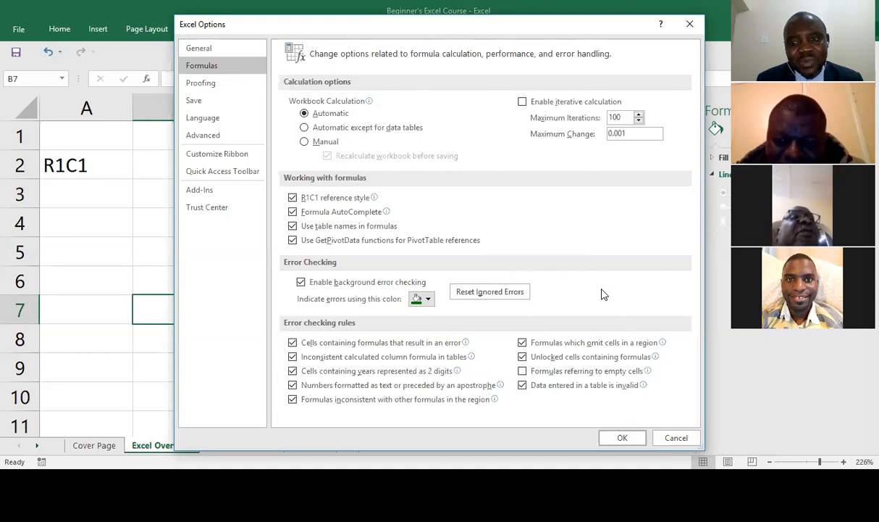
left_click(622, 438)
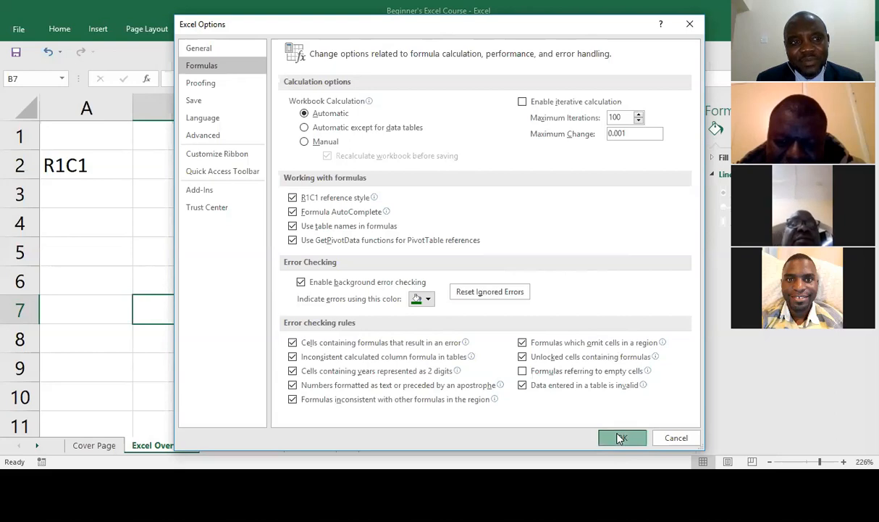
left_click(622, 439)
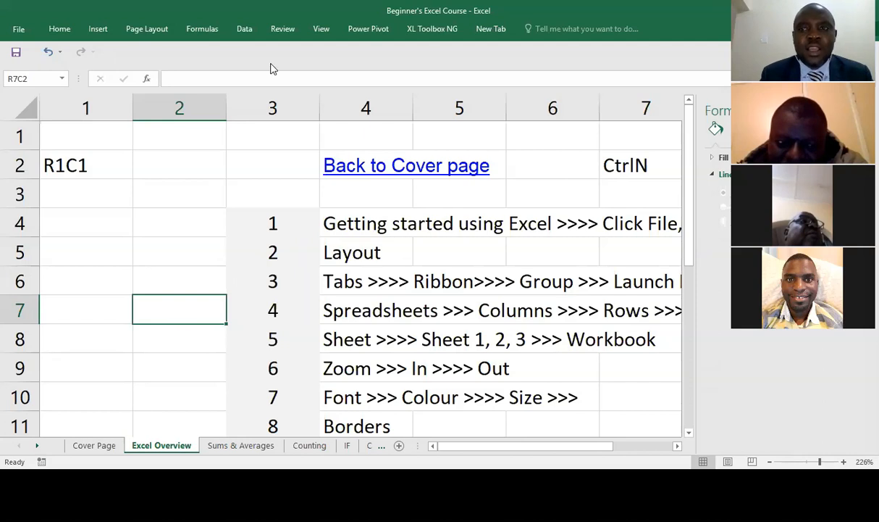
- Select the cell in row 2, column 2, and highlight whole columns 1 and 2 to demonstrate R1C1 references
left_click(189, 169)
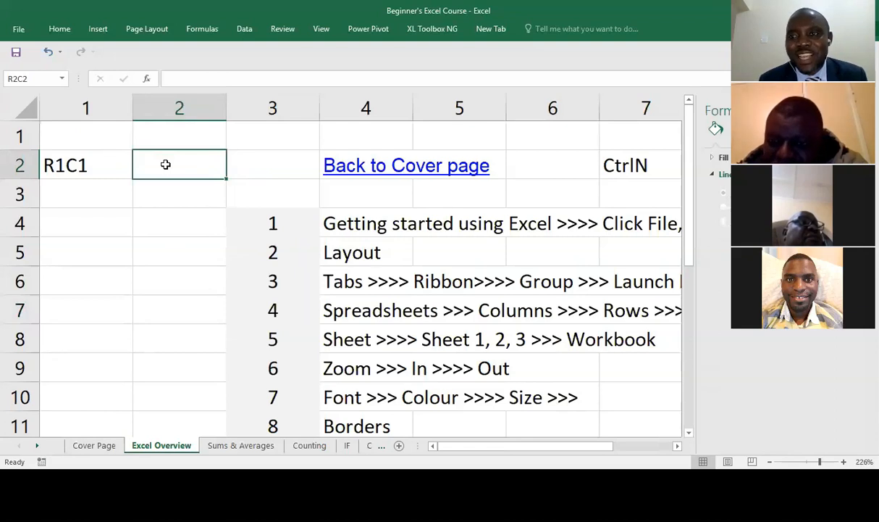
left_click(86, 107)
left_click(159, 110)
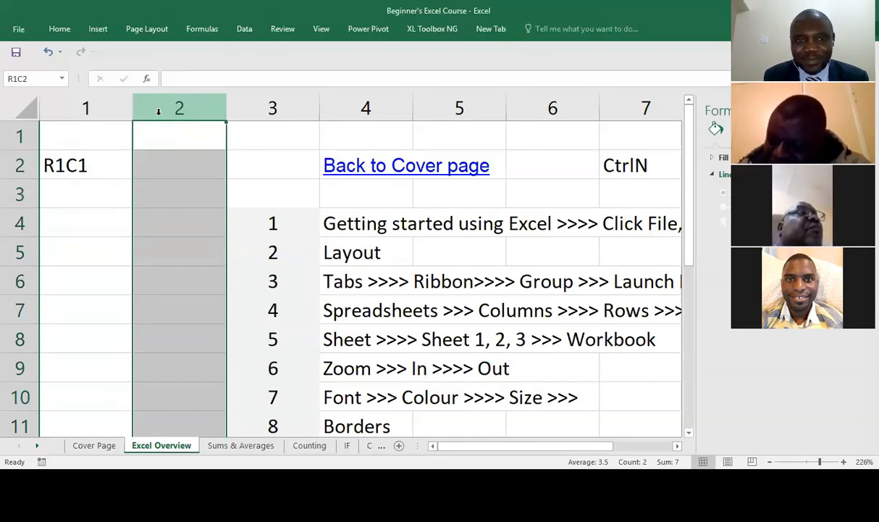
- Turn off the R1C1 reference style in the Formulas options and apply the change
left_click(18, 29)
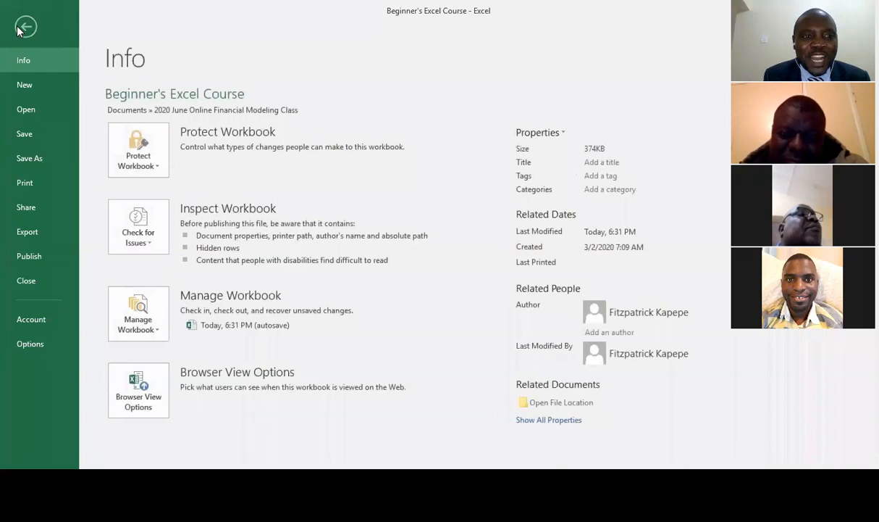
left_click(32, 344)
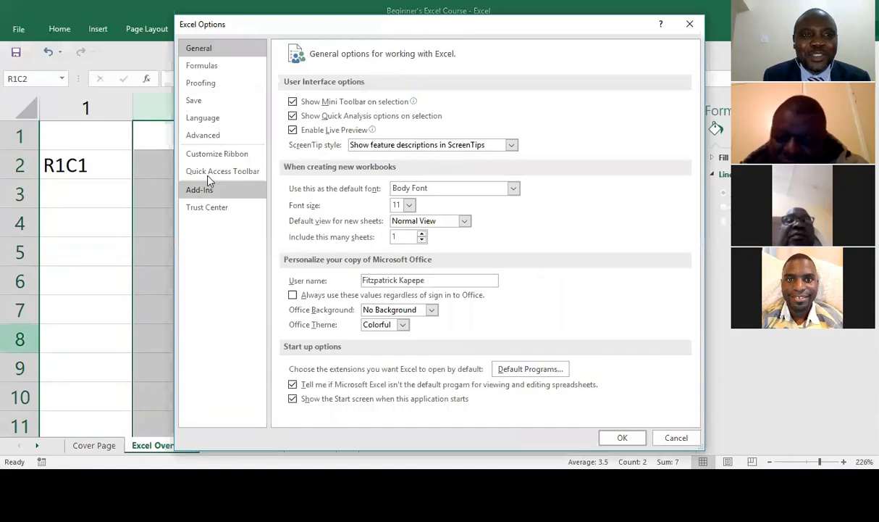
left_click(210, 66)
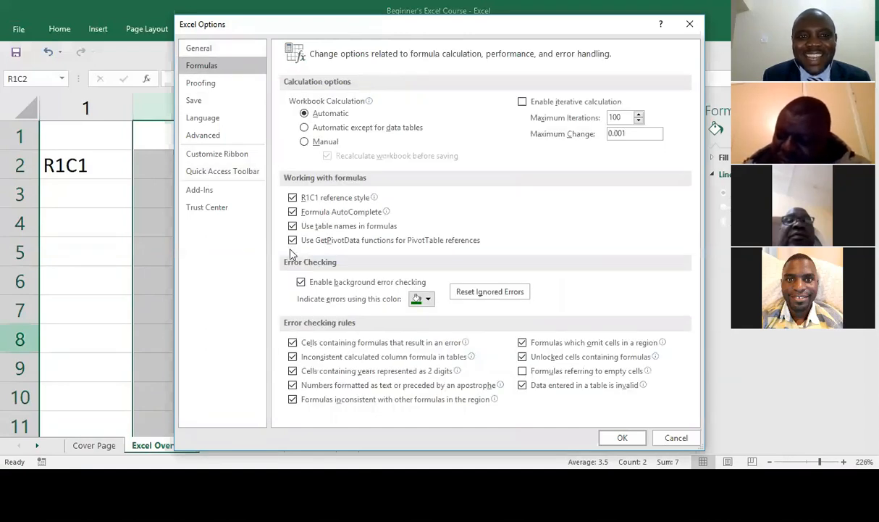
left_click(293, 197)
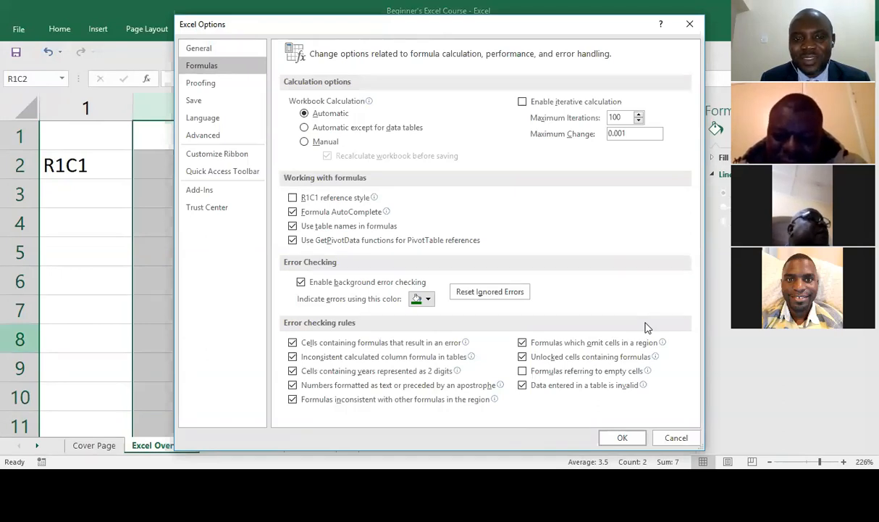
left_click(623, 438)
- Go through the Tabs, Ribbon, Group topic in row 6 and the Spreadsheets topic in row 7
left_click(472, 283)
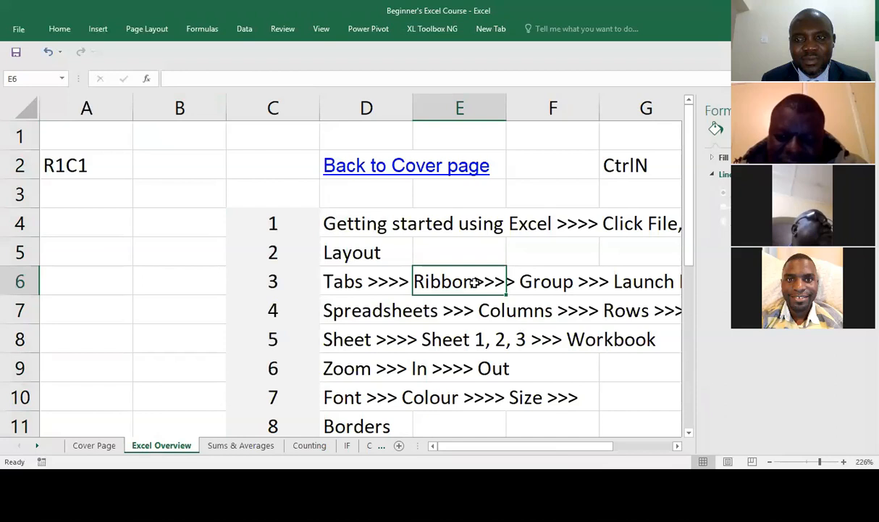
left_click(344, 283)
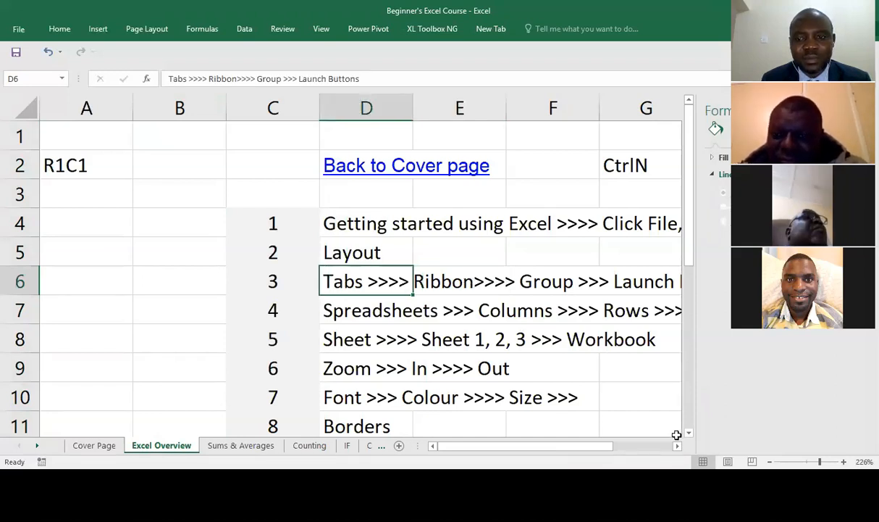
scroll(360, 276, "right", 2)
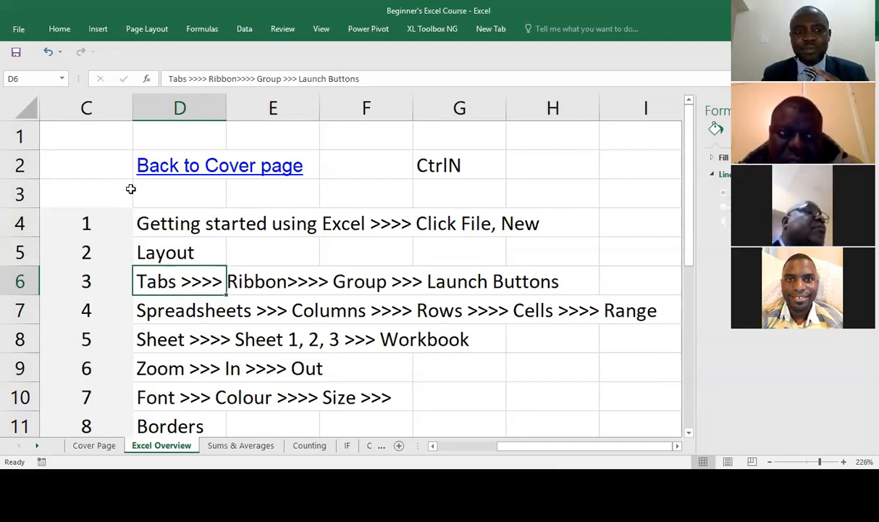
left_click(127, 317)
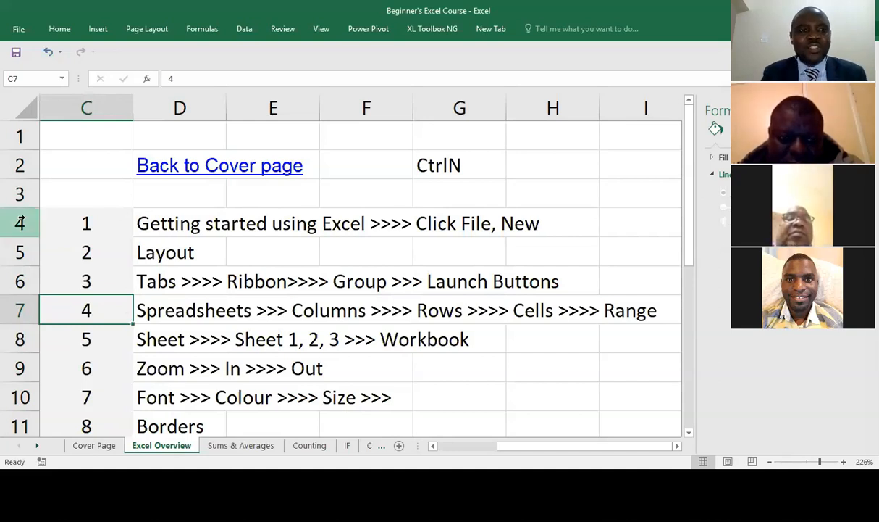
- Highlight whole row 3 and select the range E3:H3 to demonstrate rows and cell ranges
left_click(20, 194)
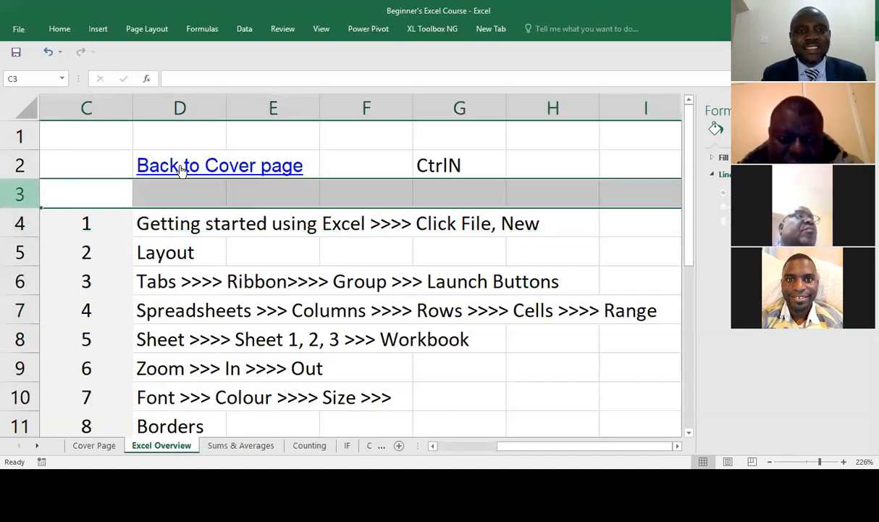
left_click(272, 191)
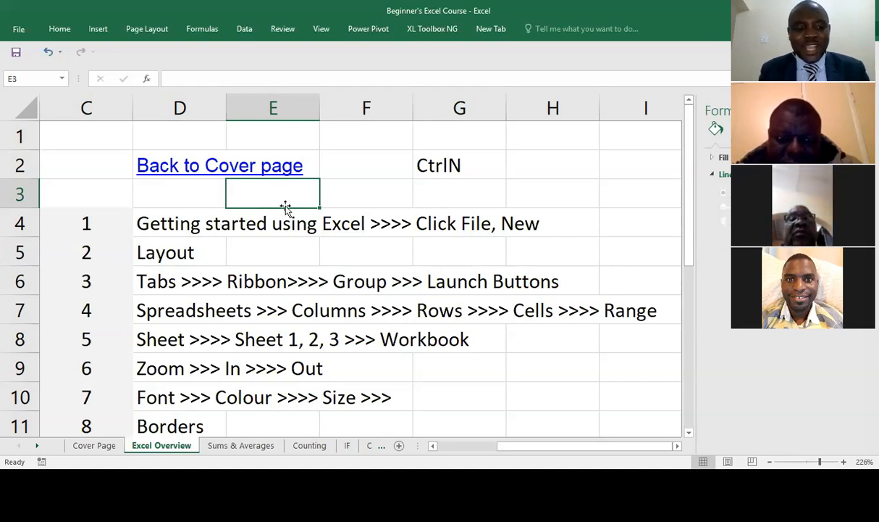
key("shift+Right")
key("shift+Right")
key("shift+Right")
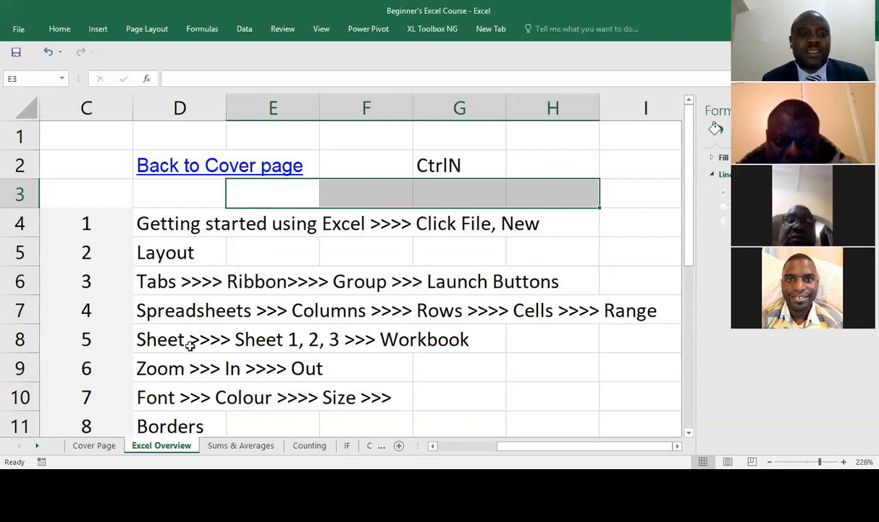
- Introduce the Sheet topic in D8, add three new blank worksheets after Excel Overview, and return to the Excel Overview sheet
left_click(150, 333)
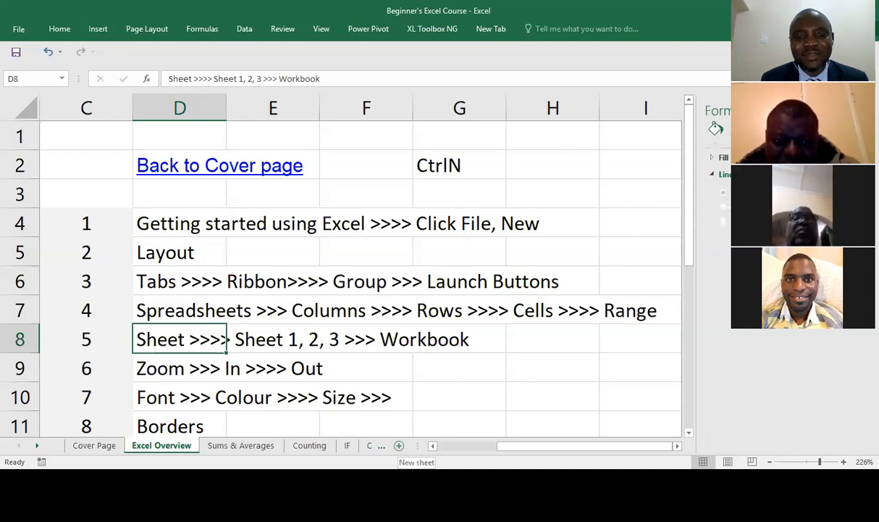
left_click(398, 445)
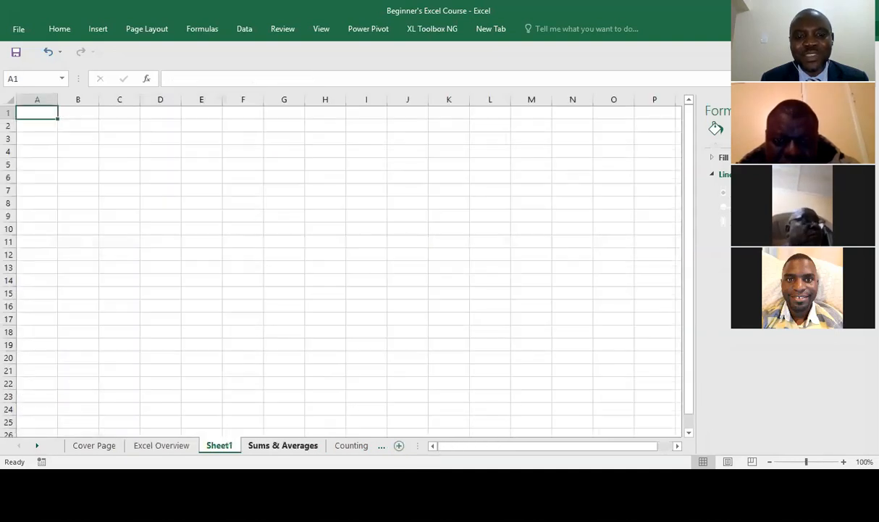
left_click(398, 445)
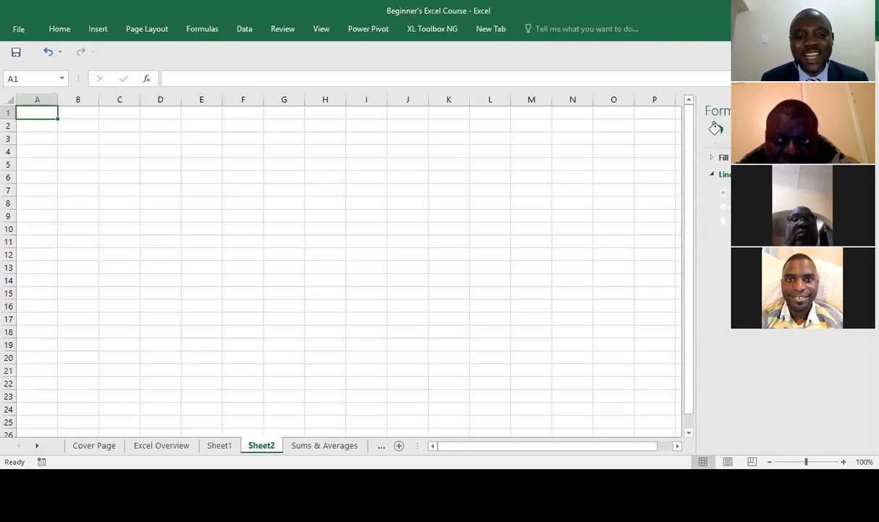
left_click(399, 444)
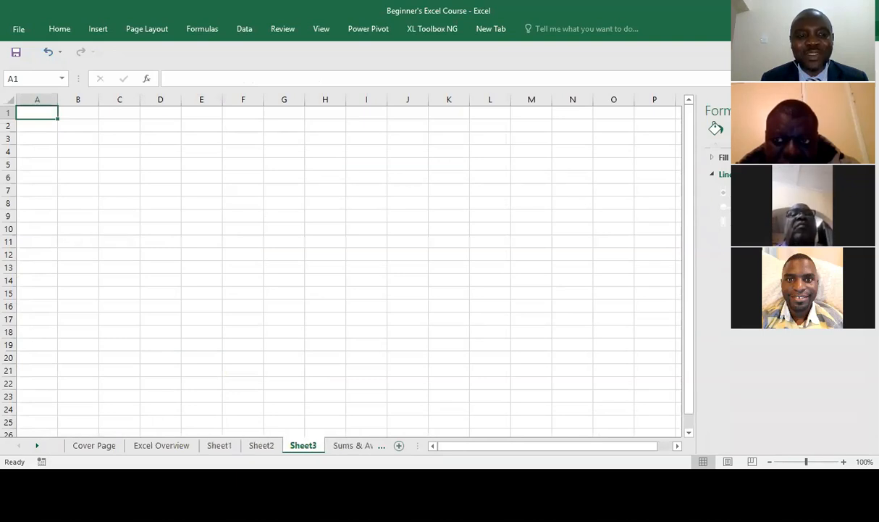
left_click(179, 446)
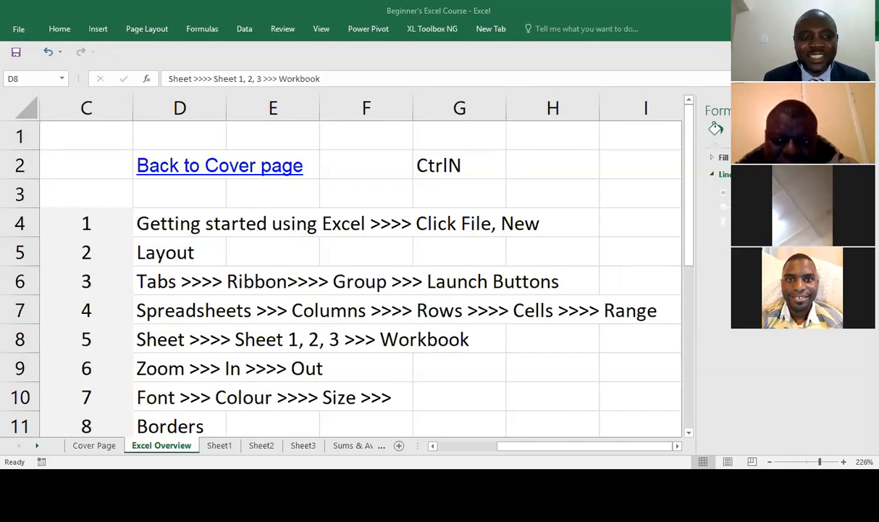
- Try to delete the Excel Overview worksheet from the workbook
right_click(175, 445)
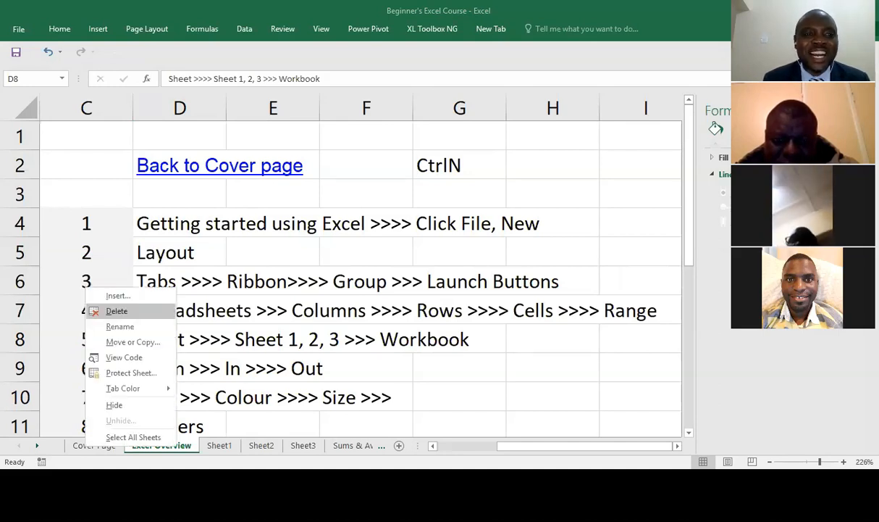
left_click(117, 310)
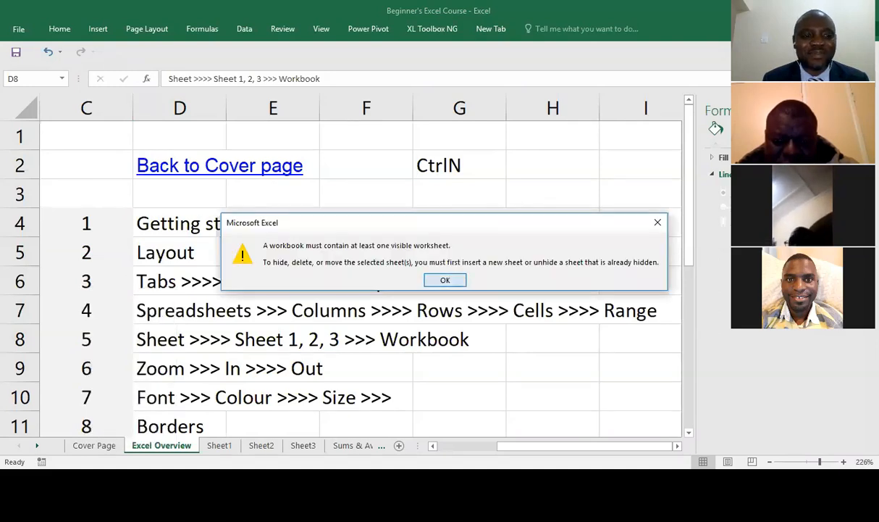
key("Return")
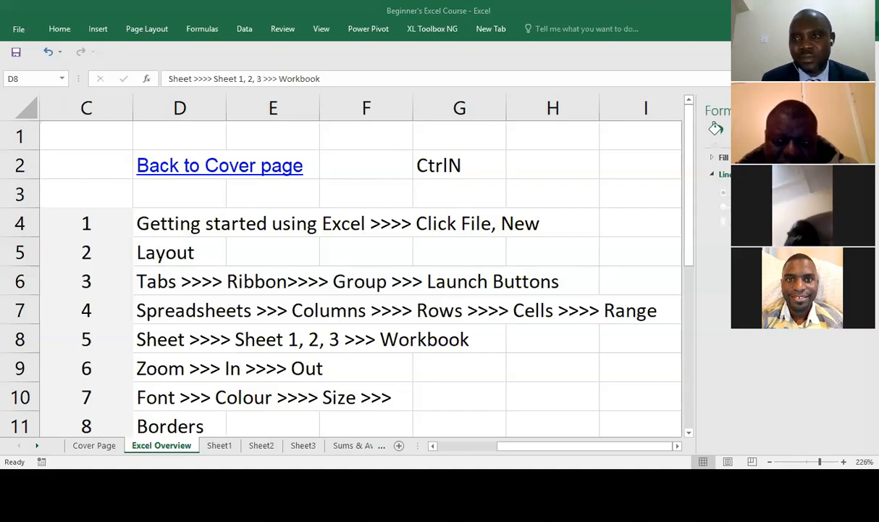
key("alt+Tab")
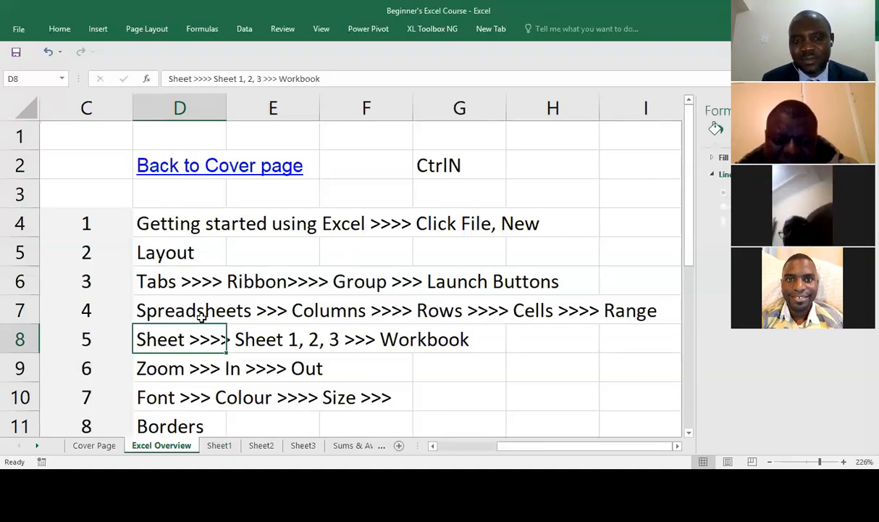
- Introduce the Zoom topic in D9, set the worksheet zoom to 100% and view the available magnification options
left_click(180, 372)
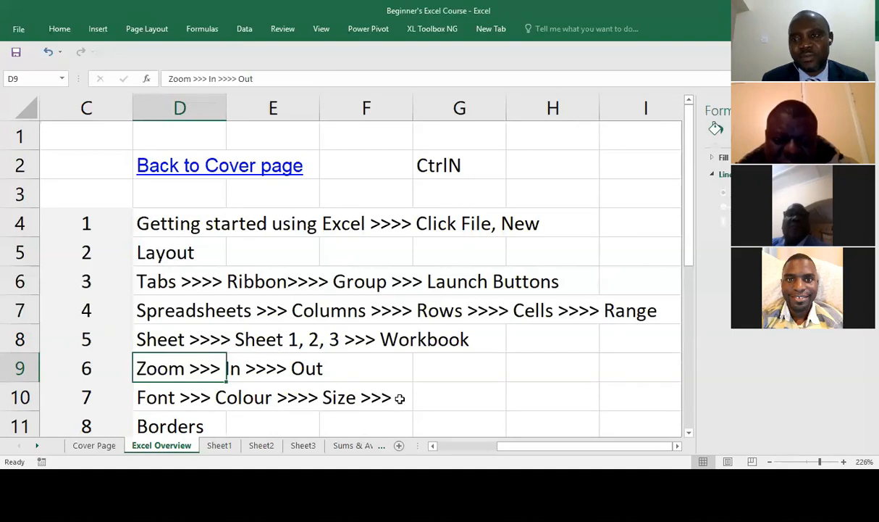
left_click(319, 33)
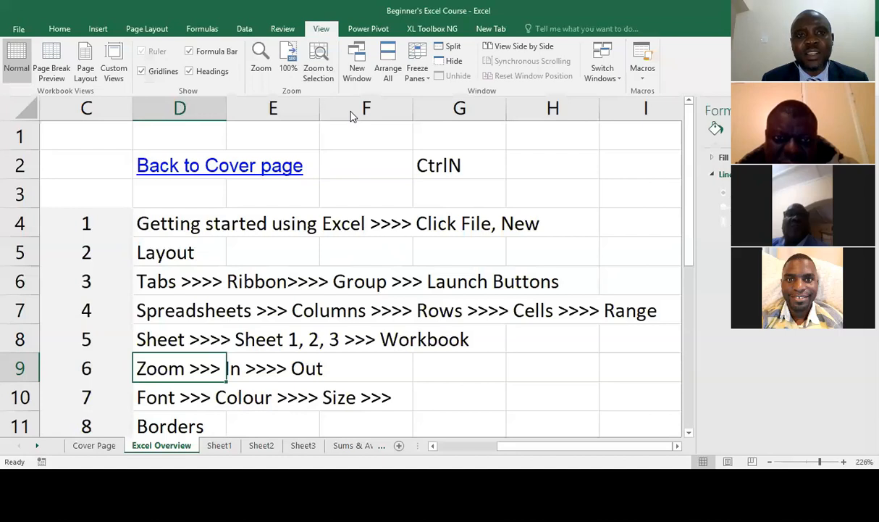
left_click(290, 62)
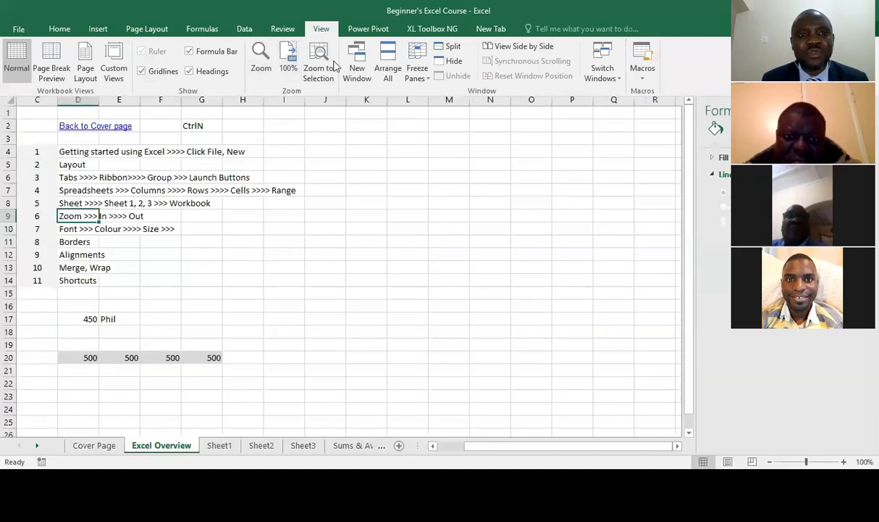
left_click(262, 58)
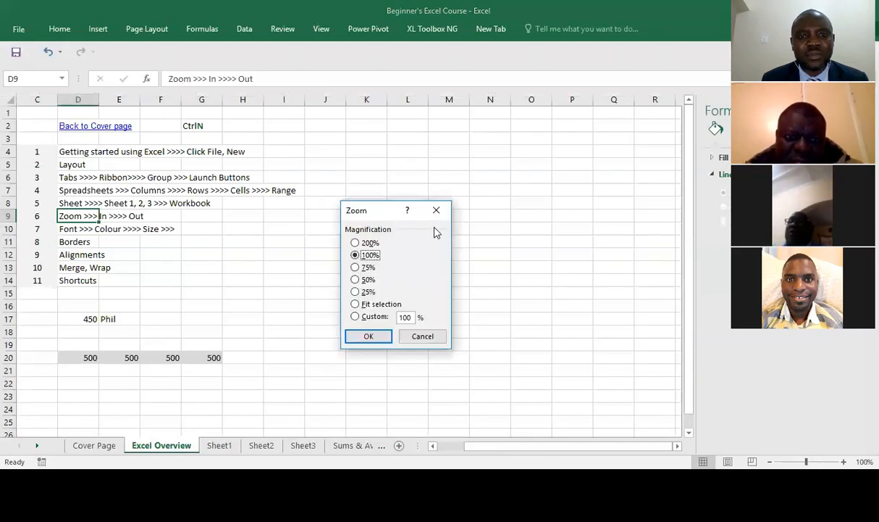
left_click(437, 211)
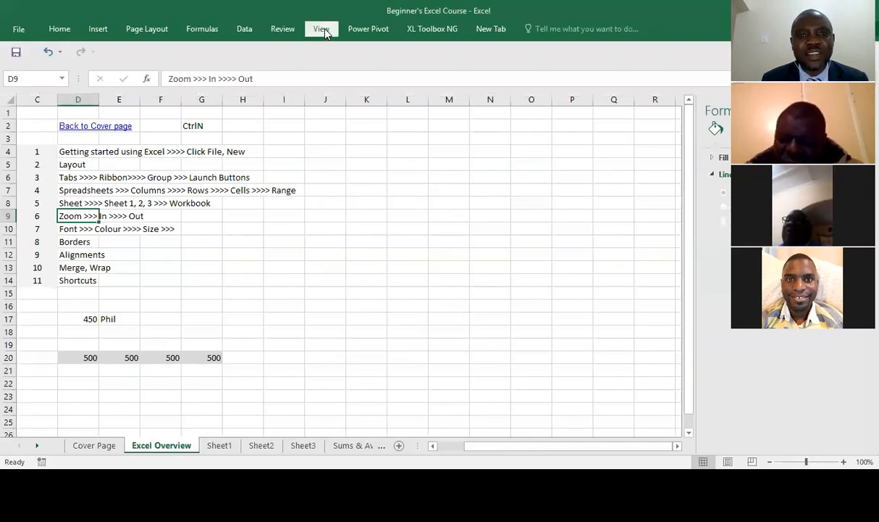
- Demonstrate zoom levels by magnifying the worksheet to 200%, zooming out to 50% and zooming back in to 142%
left_click(319, 28)
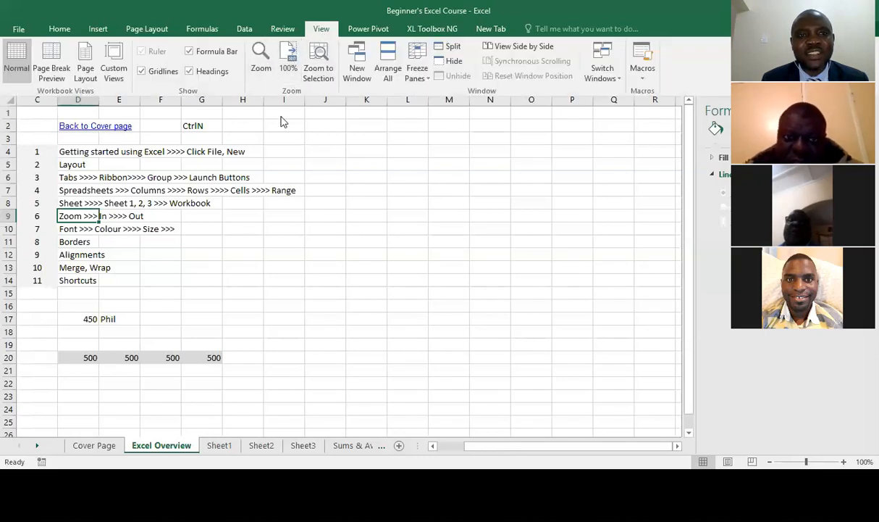
left_click(260, 54)
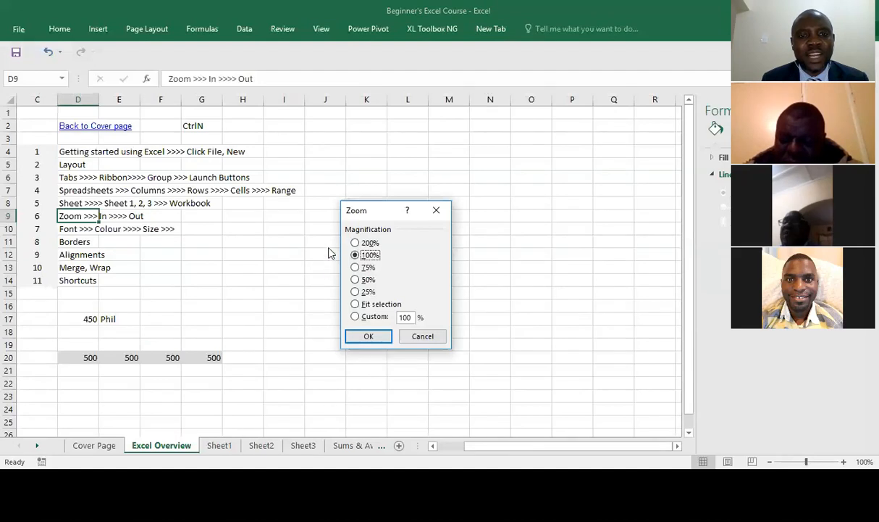
left_click(355, 243)
left_click(368, 337)
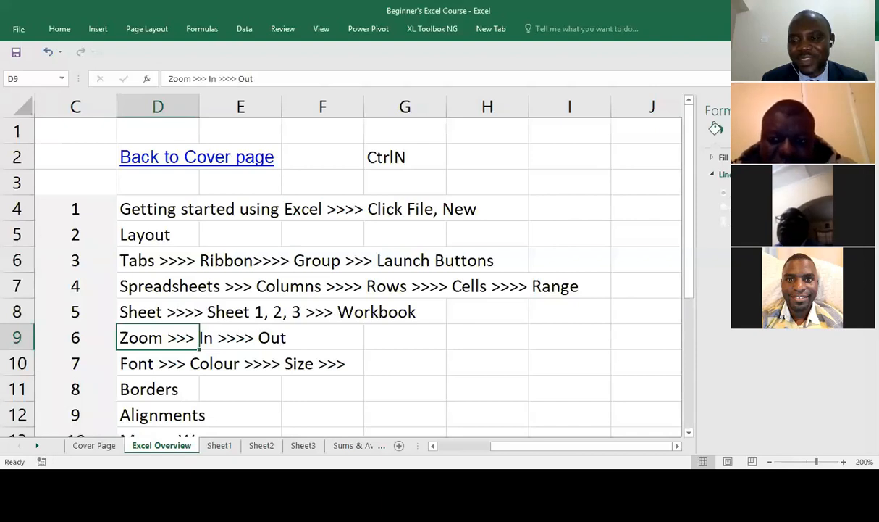
left_click_drag(816, 461, 790, 461)
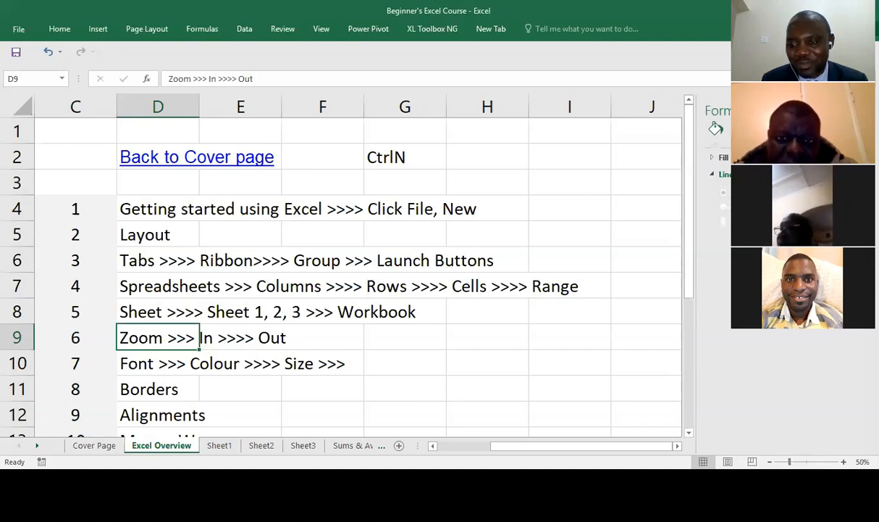
left_click_drag(789, 461, 811, 462)
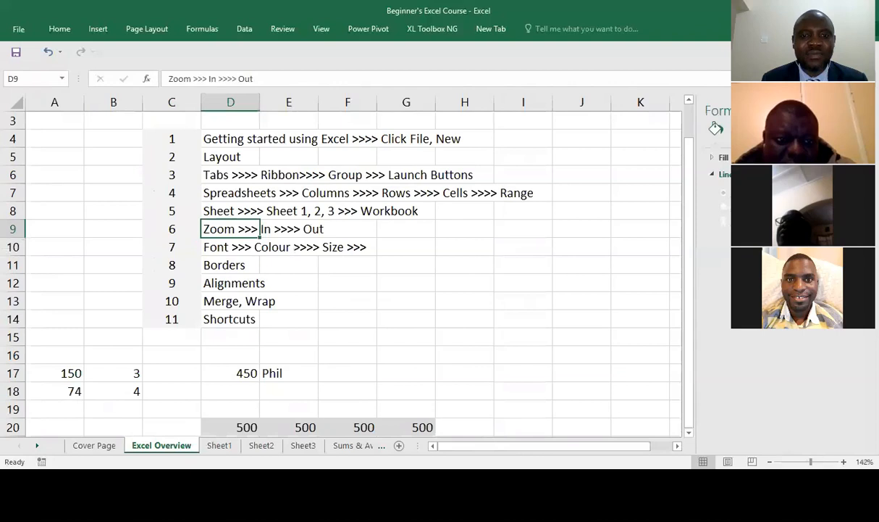
- Set the zoom to 100%, zoom to the selected cell F10, and return the worksheet to 100%
left_click(322, 247)
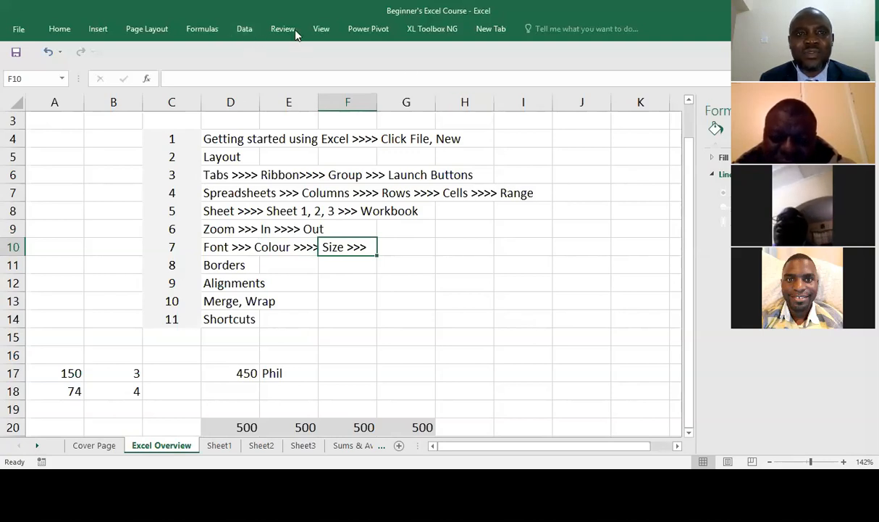
left_click(322, 30)
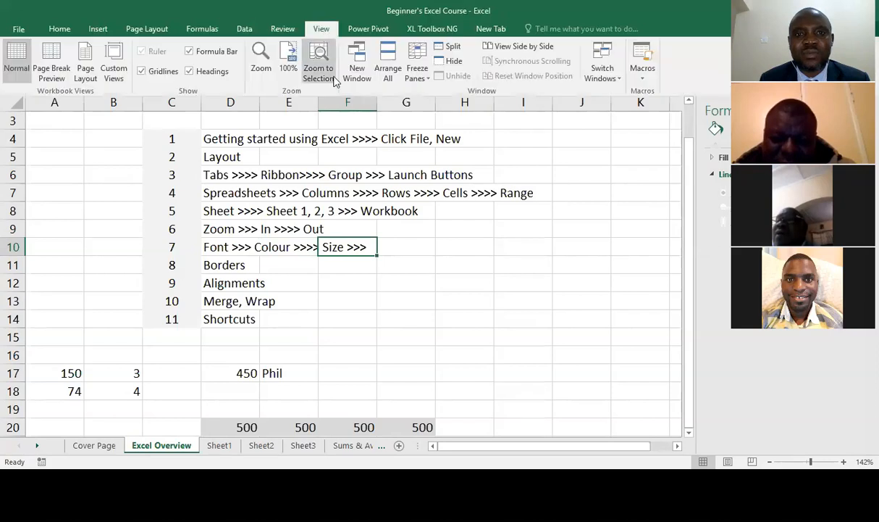
left_click(288, 65)
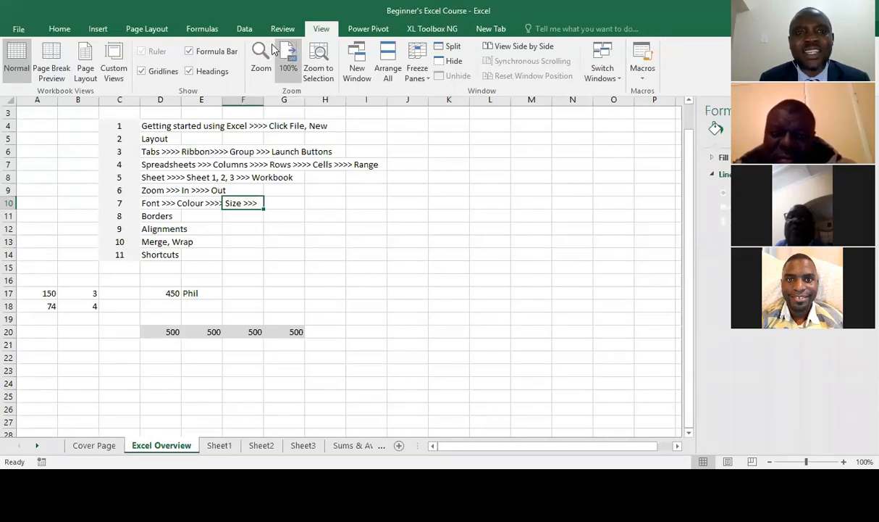
left_click(319, 56)
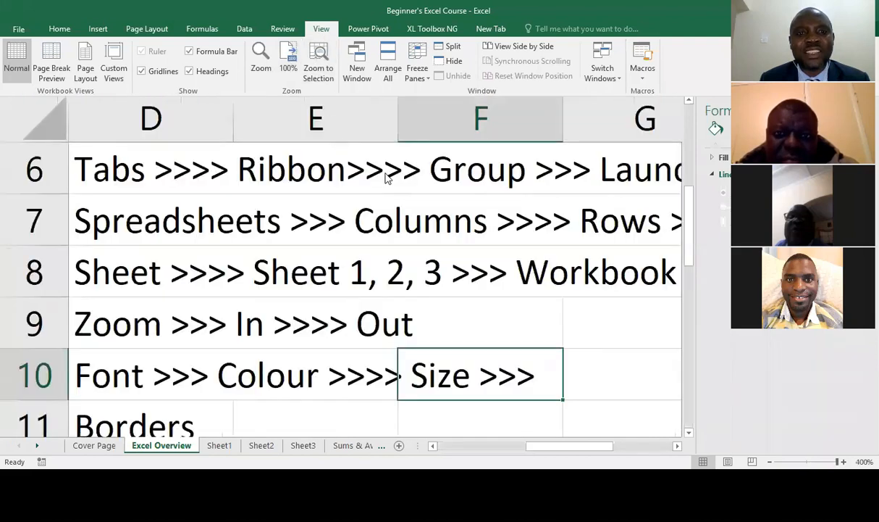
left_click(290, 63)
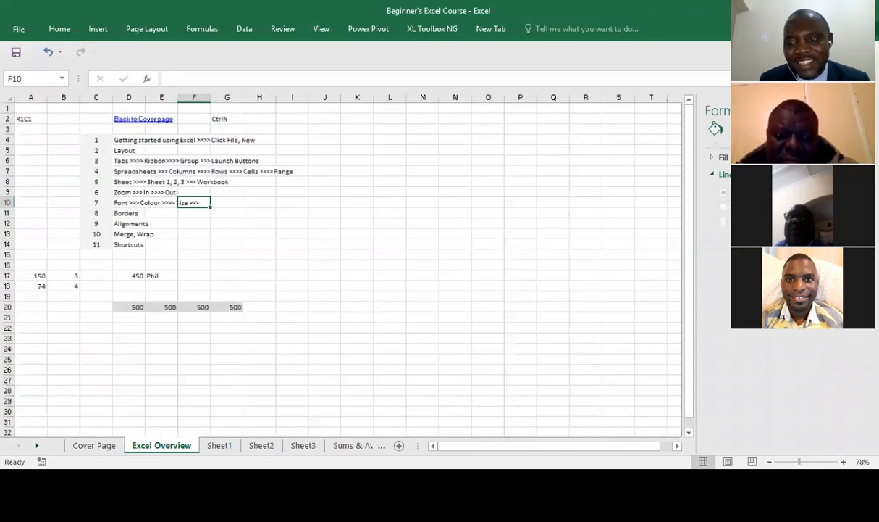
- Set the worksheet zoom to 148% and select cell F11
left_click_drag(799, 461, 812, 461)
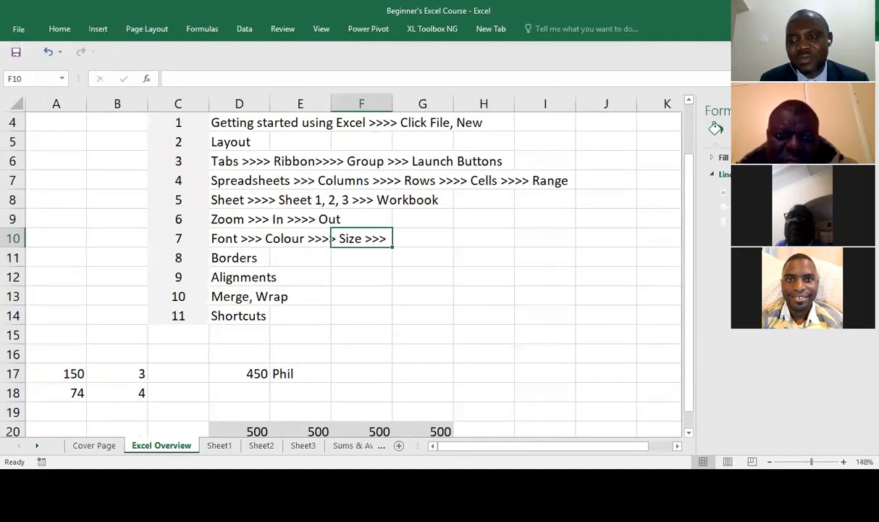
right_click(812, 462)
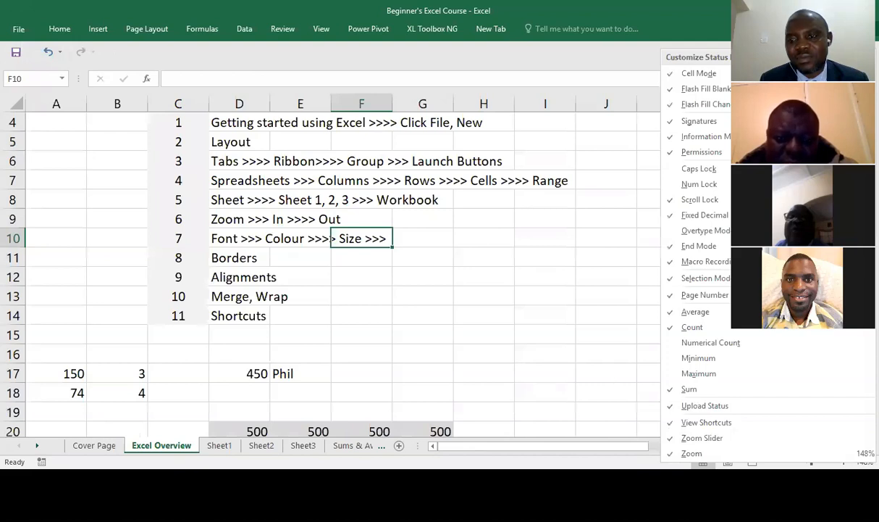
left_click(375, 261)
left_click(375, 260)
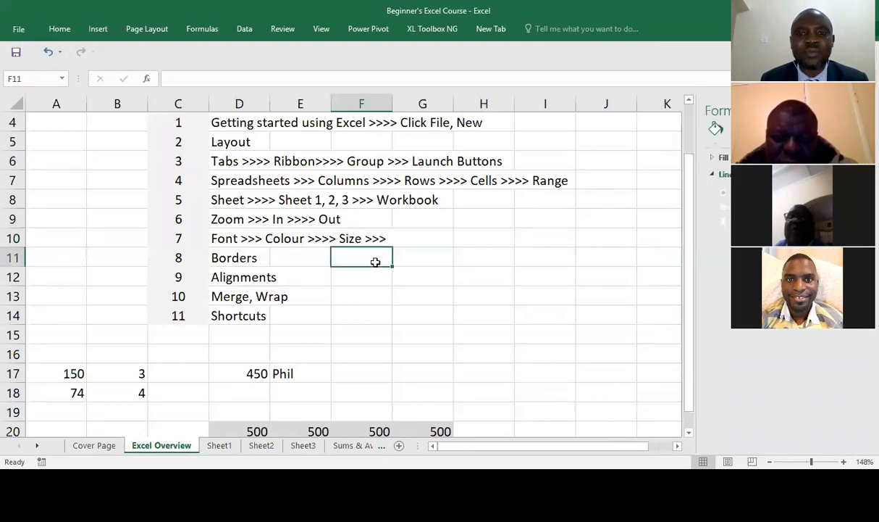
- Move the active cell up column F to F1 and back down to F10
key("Up")
key("Up")
key("Up")
key("Up")
key("Up")
key("Up")
key("Up")
key("Up")
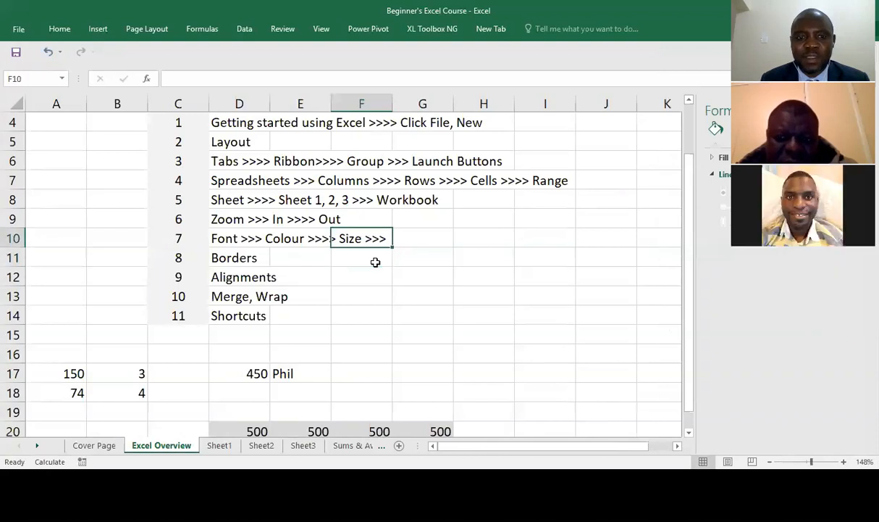
key("Up")
key("Up")
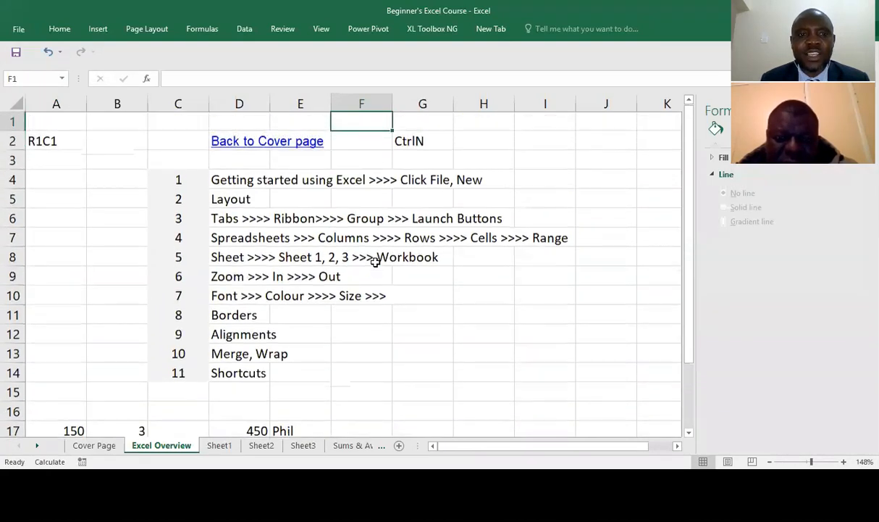
key("Down")
key("Down")
key("Down")
key("Down")
key("Down")
key("Down")
key("Down")
key("Down")
key("Down")
key("Down")
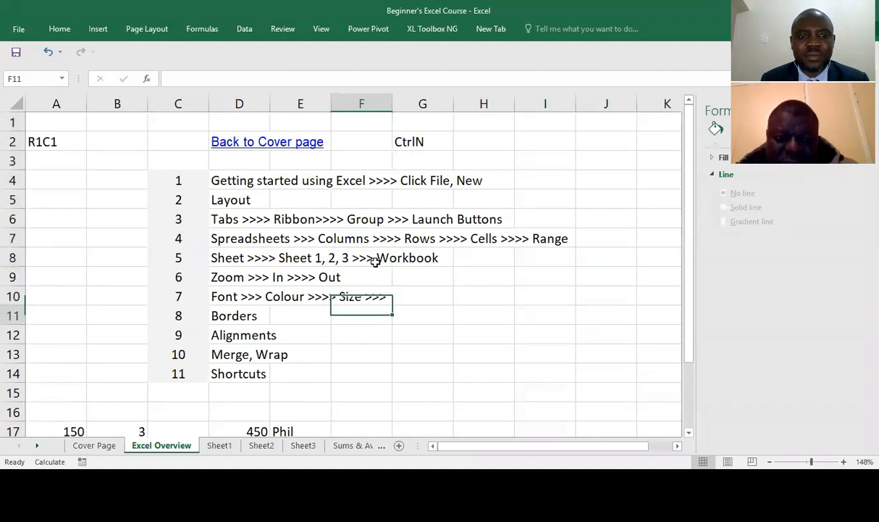
key("Up")
key("Up")
key("Down")
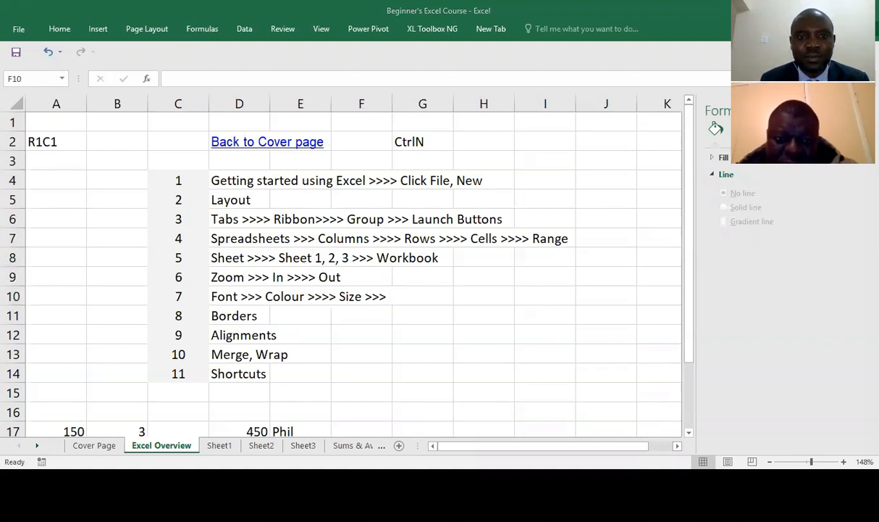
- Close the formatting pane beside the sheet and select the Font, Colour, Size topic in D10
left_click(309, 275)
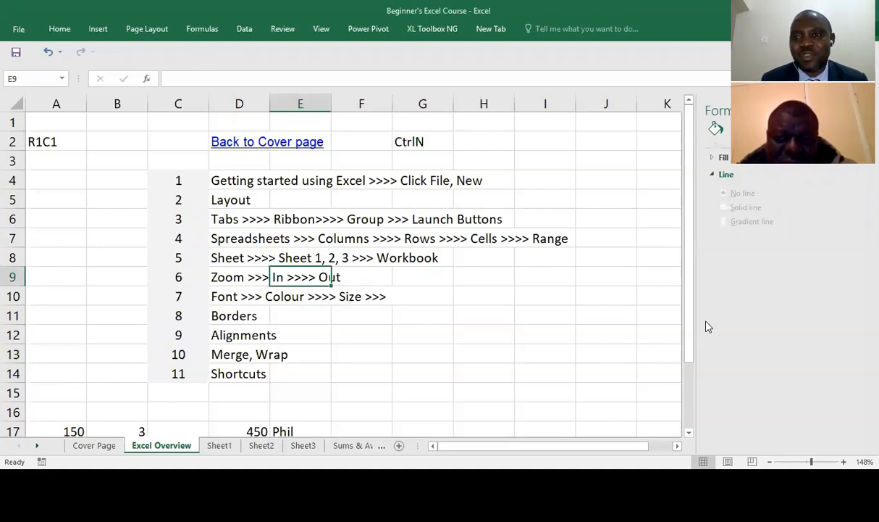
left_click(869, 111)
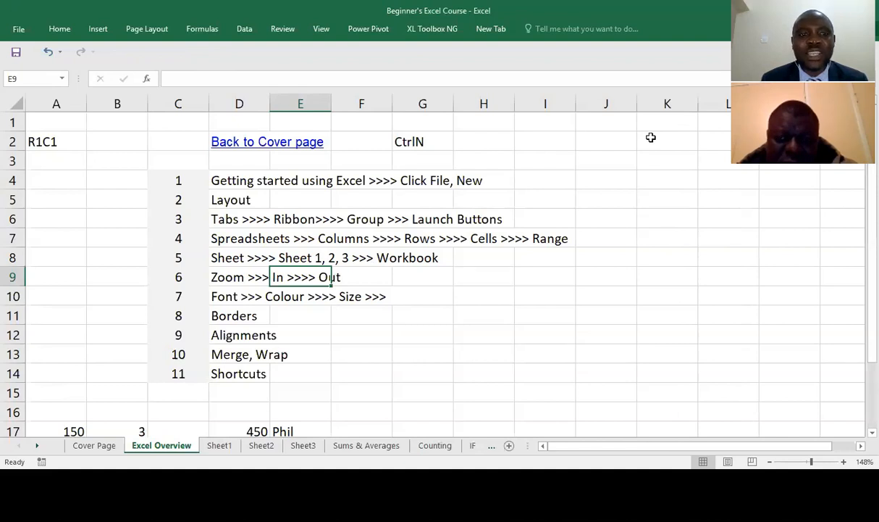
left_click(231, 311)
left_click(226, 291)
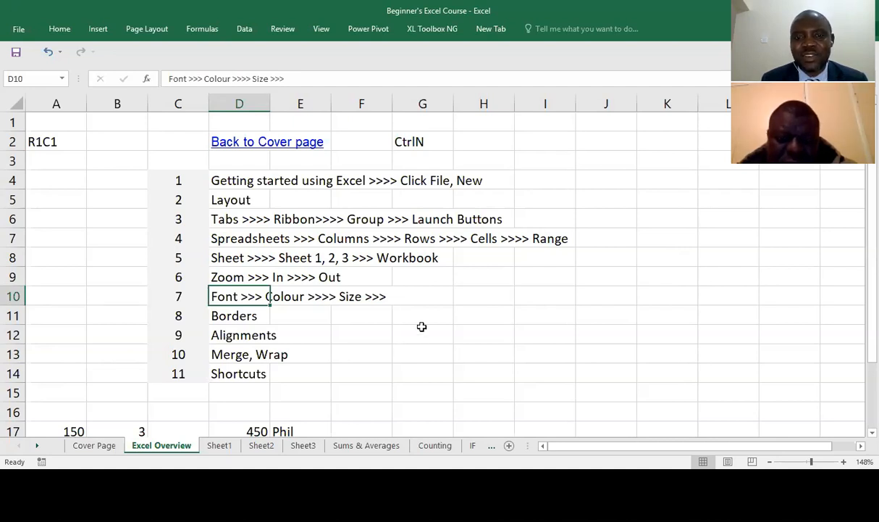
- Enter a short first name as sample text in cell G12 and select that cell
left_click(422, 330)
type("Libi")
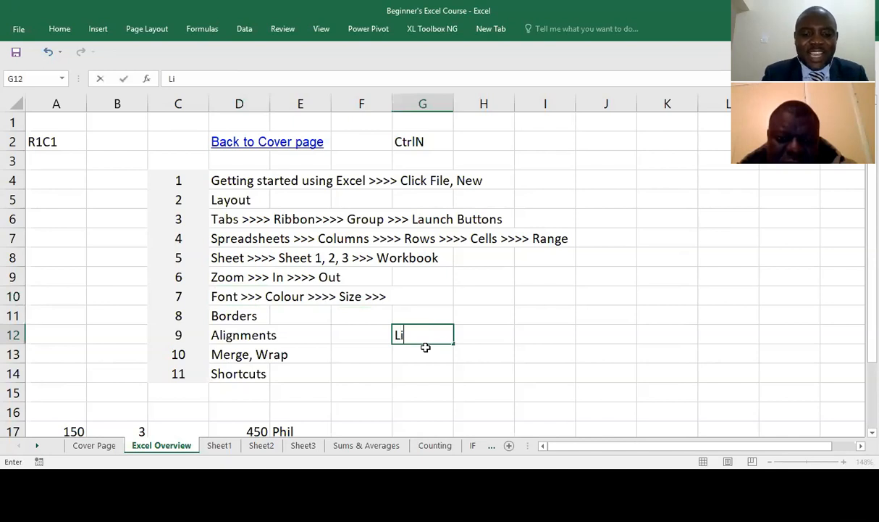
key("Return")
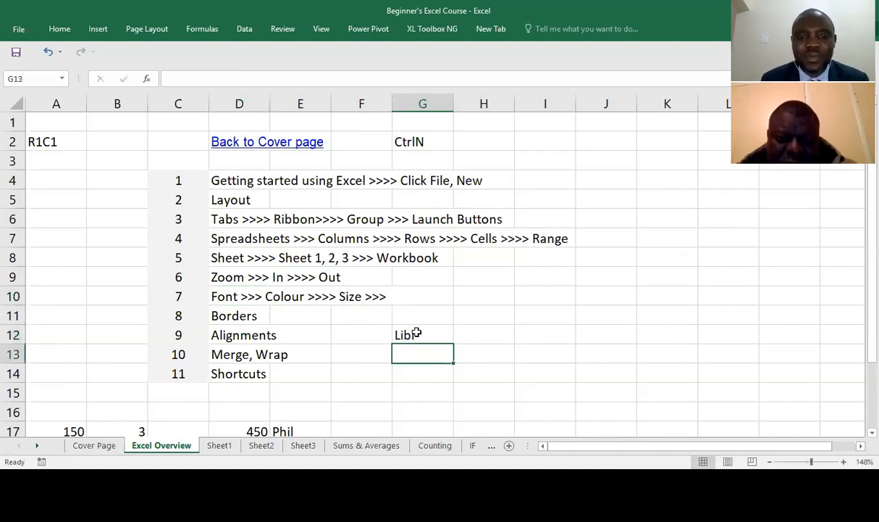
left_click(415, 334)
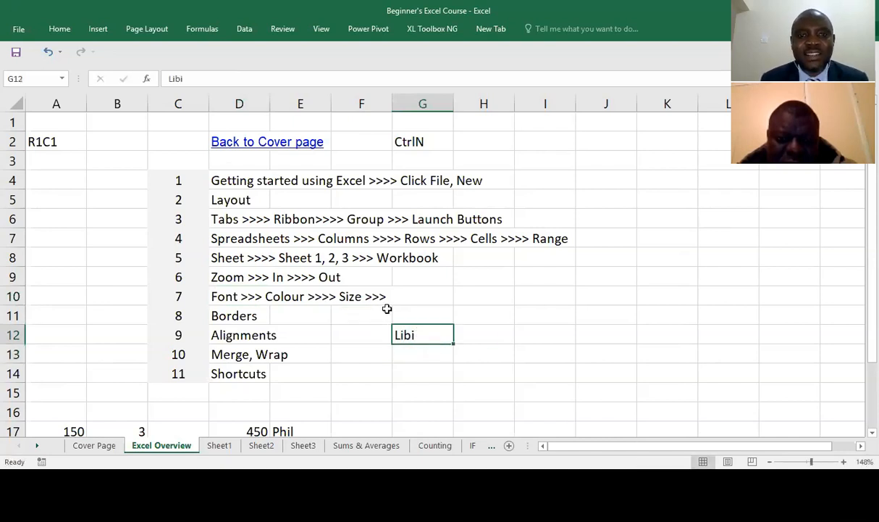
- Change the font of the sample text in G12 to Arial Black
left_click(60, 29)
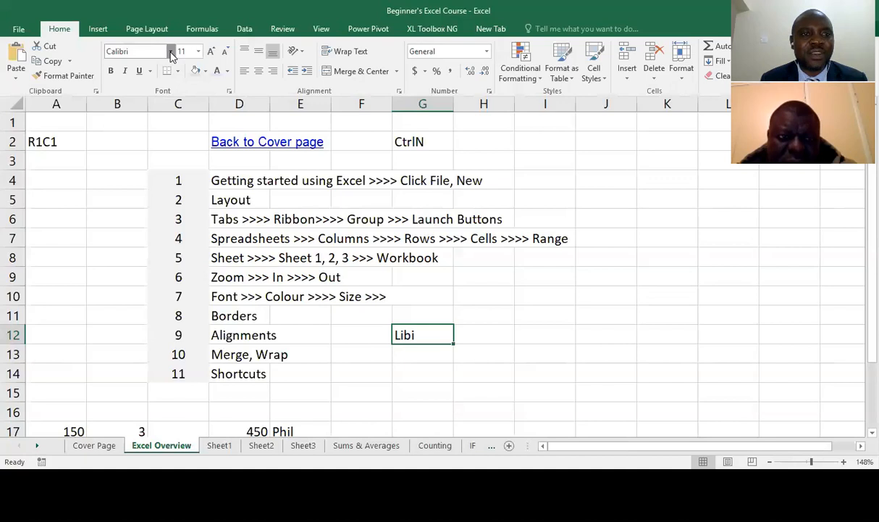
left_click(171, 56)
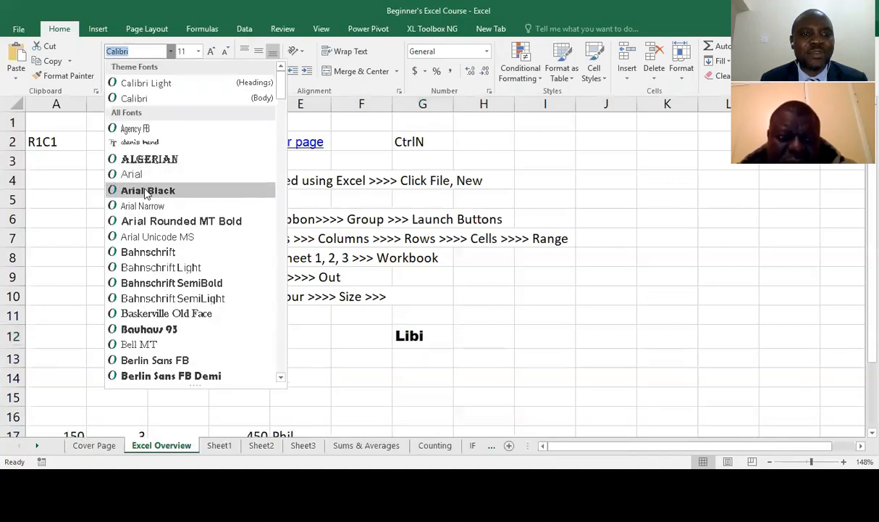
left_click(147, 193)
left_click(68, 32)
left_click(66, 32)
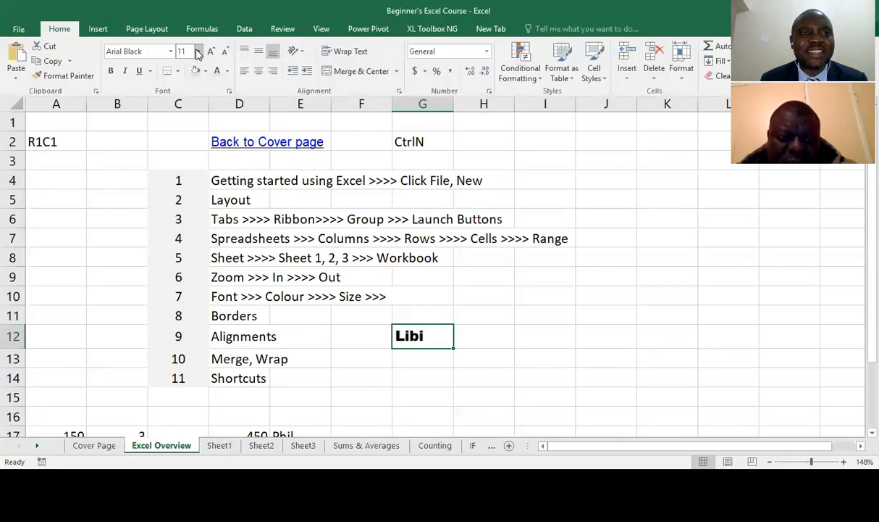
- Colour the sample text in G12 red and set its font size to 9
left_click(227, 73)
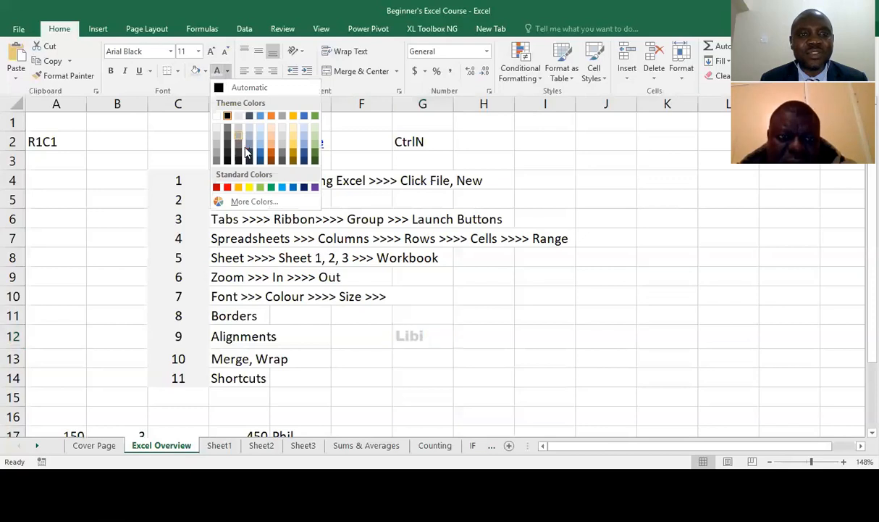
left_click(227, 187)
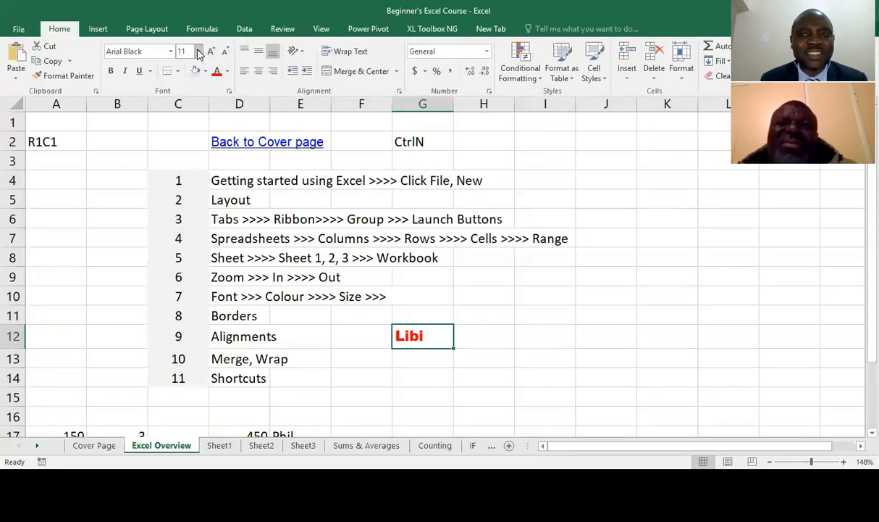
left_click(200, 54)
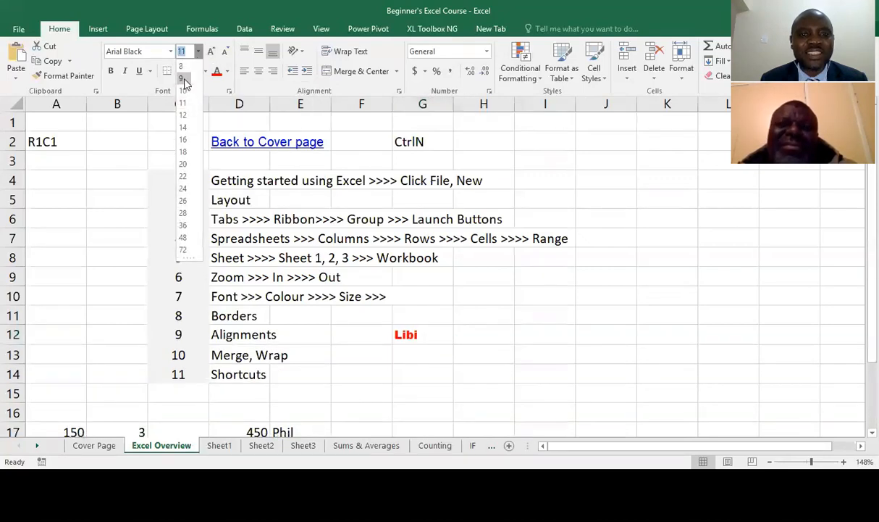
left_click(382, 316)
left_click(489, 356)
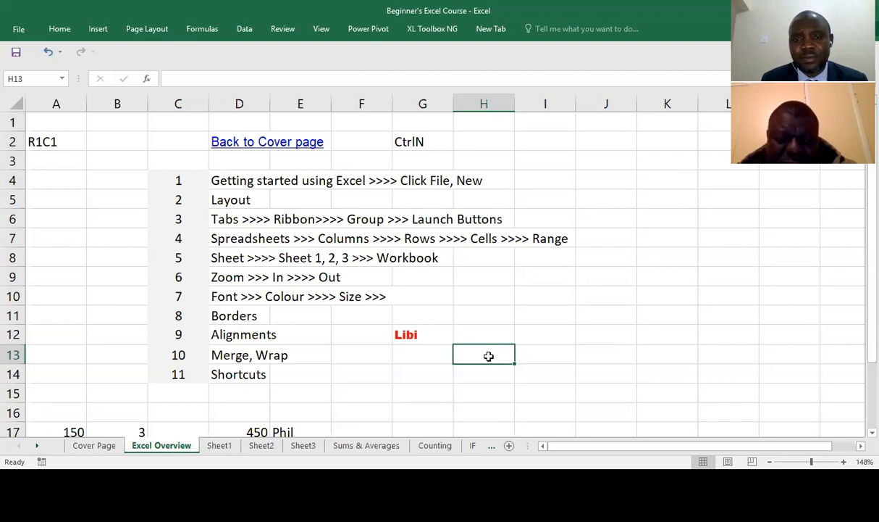
- Select the Borders topic in cell D11
key("Up")
key("Up")
key("Up")
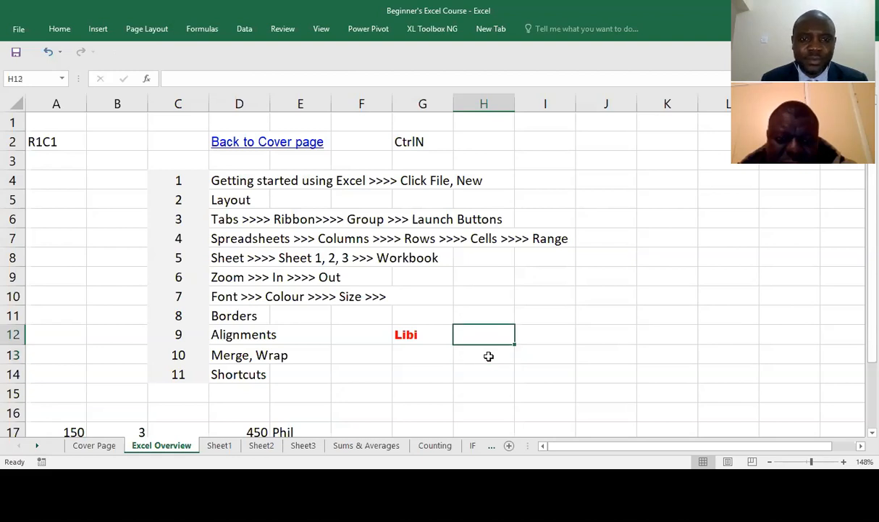
key("Left")
key("Left")
key("Left")
key("Left")
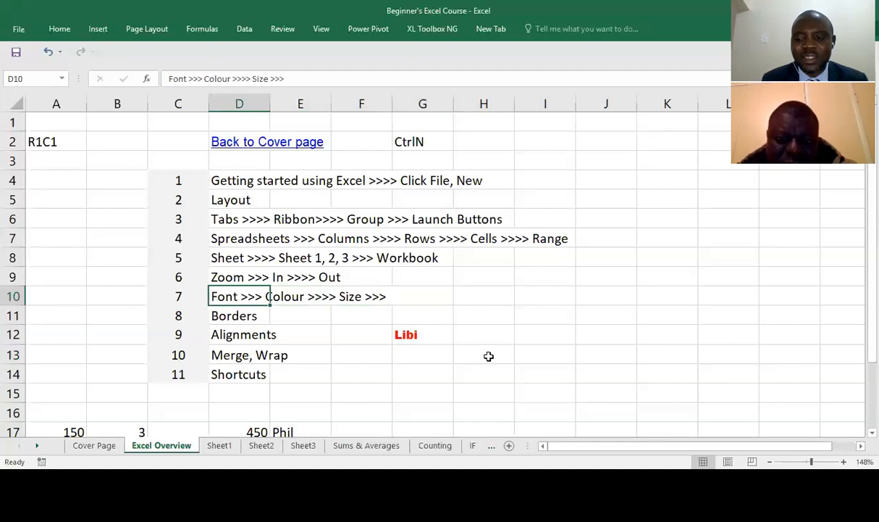
key("Down")
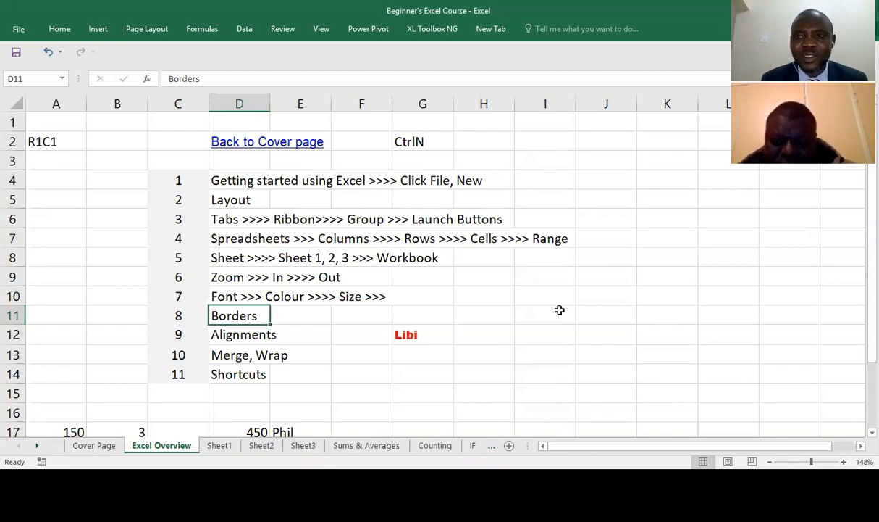
left_click(467, 329)
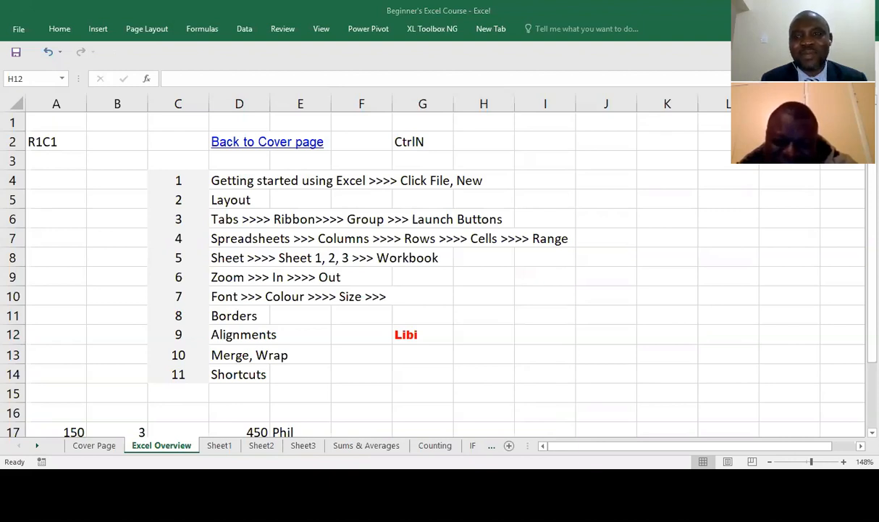
left_click(406, 294)
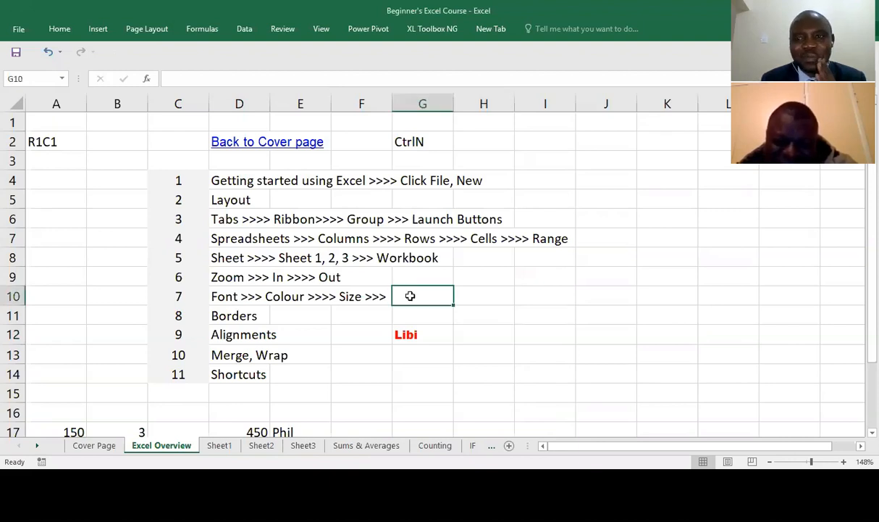
left_click(218, 314)
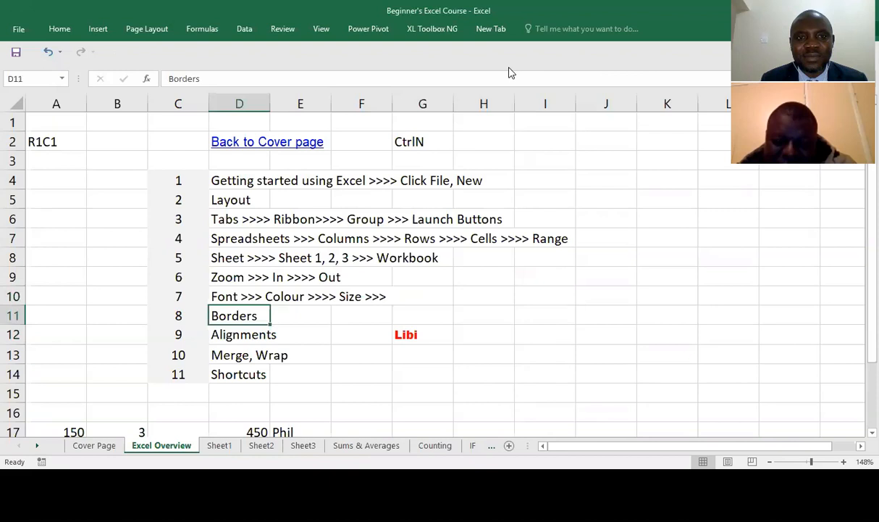
left_click(355, 227)
left_click(227, 315)
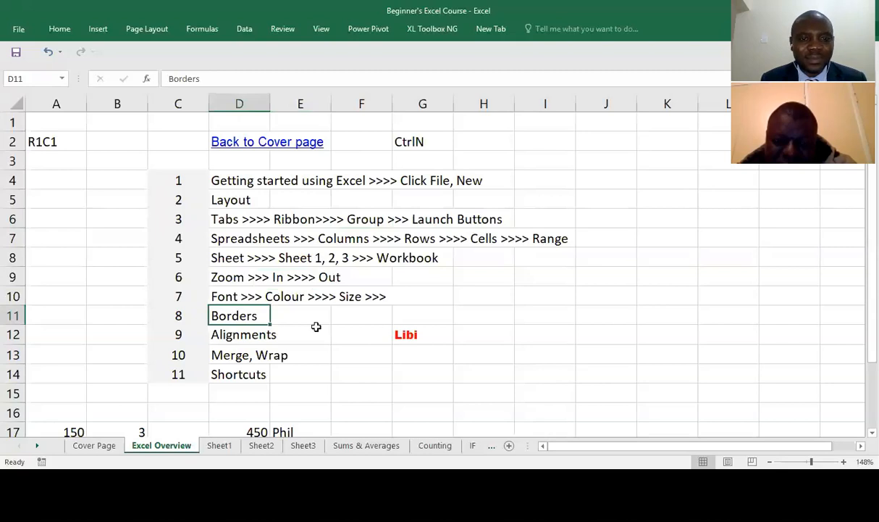
left_click(236, 294)
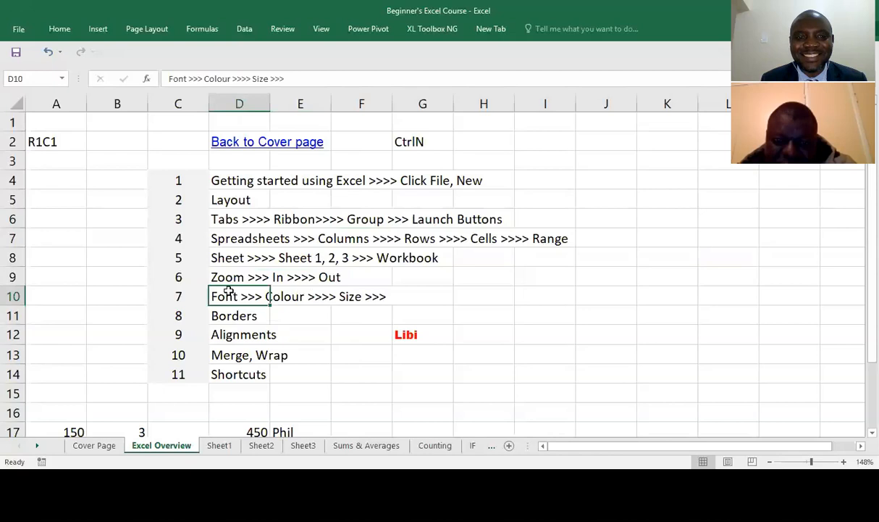
left_click(230, 317)
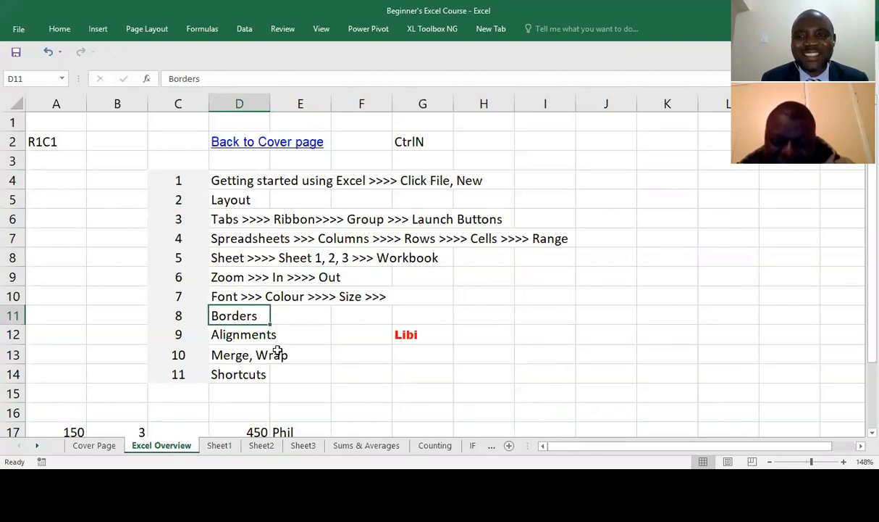
- Examine the available border options for the sample text in cell G12
left_click(405, 332)
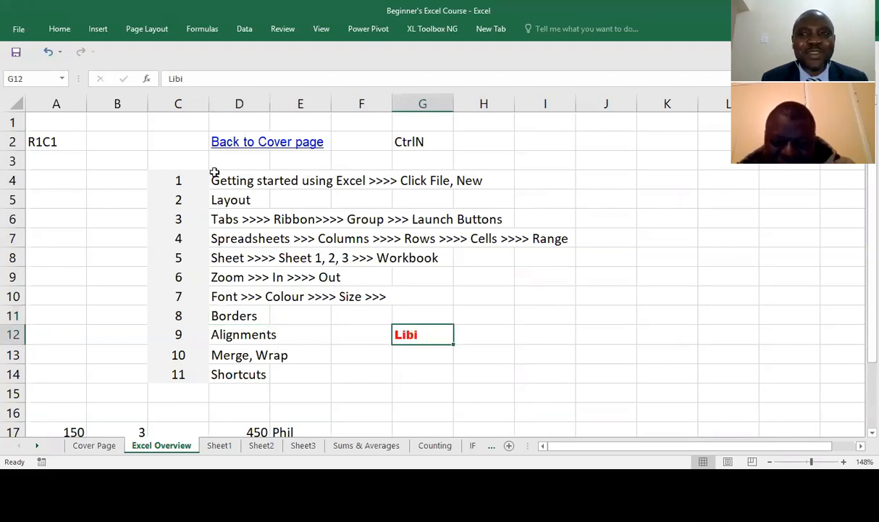
left_click(62, 29)
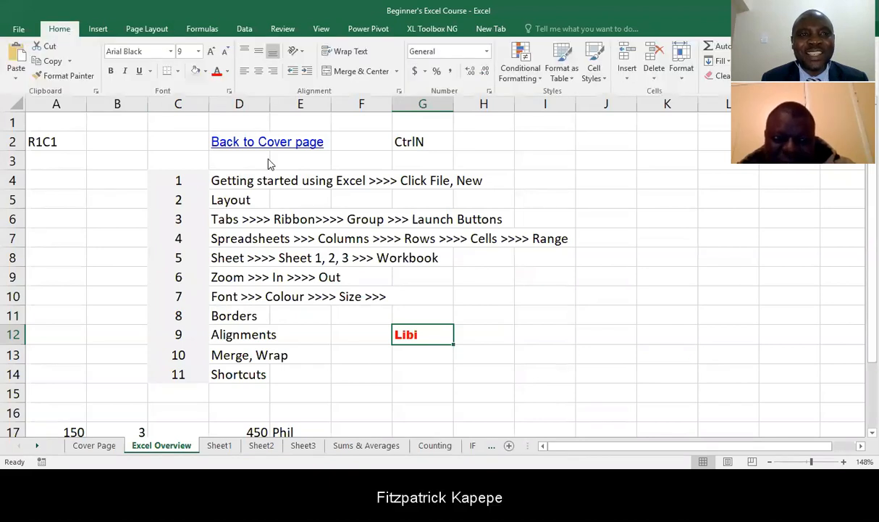
left_click(178, 71)
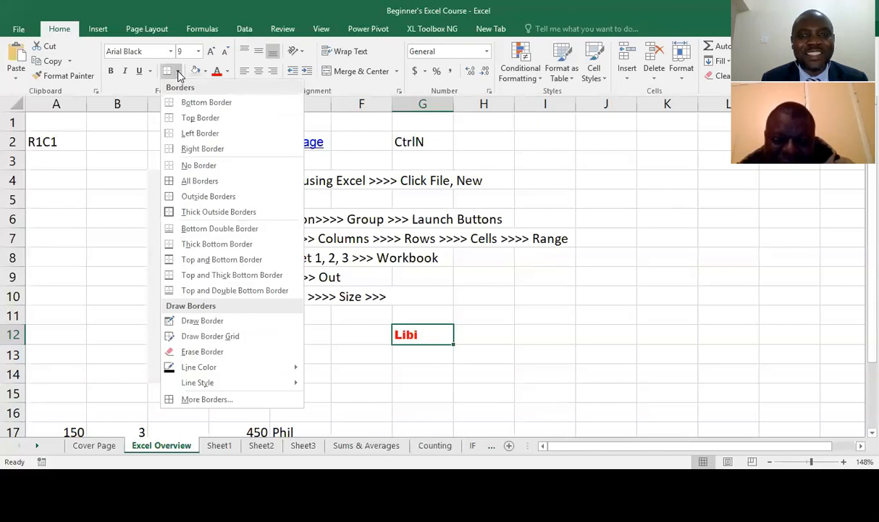
left_click(424, 319)
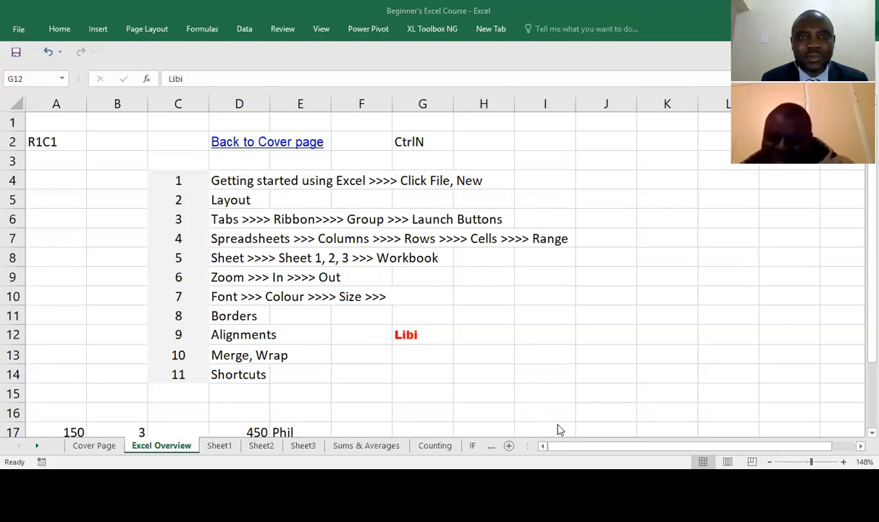
left_click(411, 339)
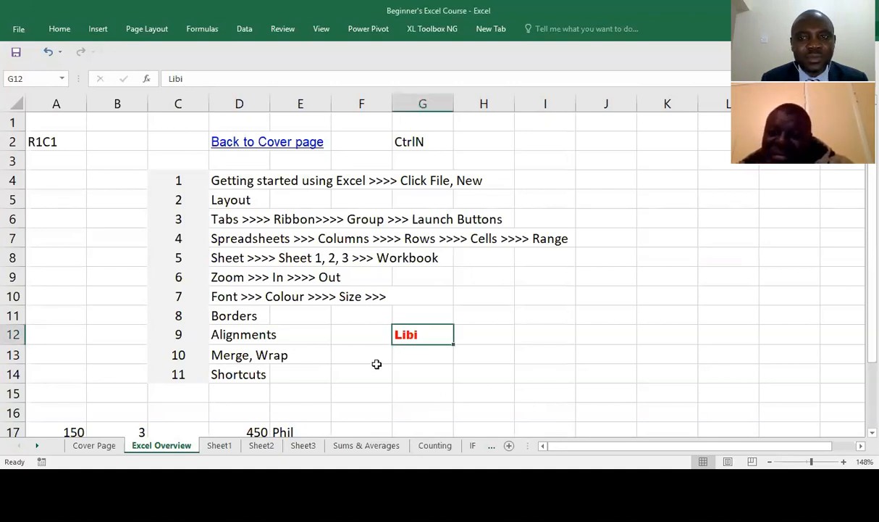
left_click(333, 348)
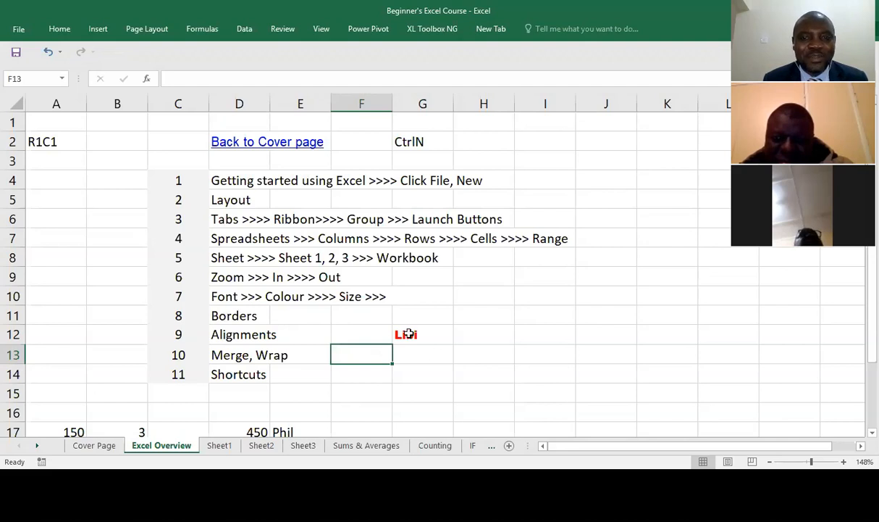
left_click(406, 334)
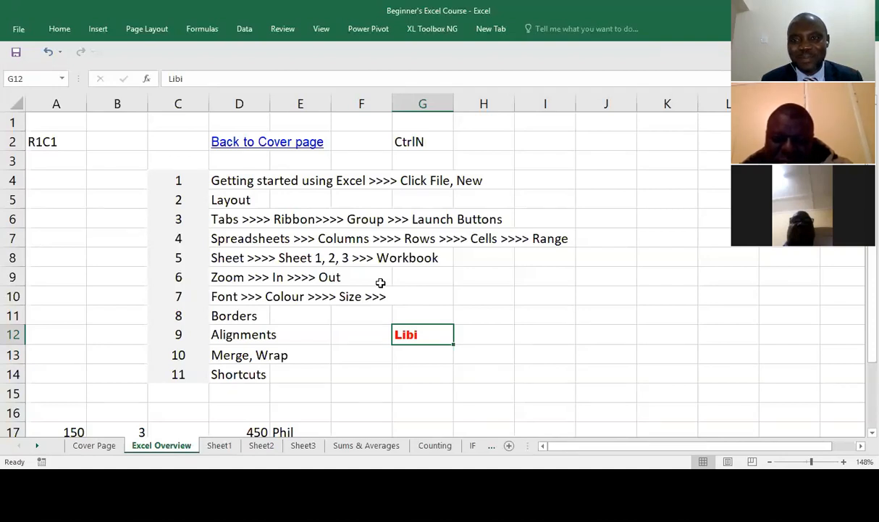
left_click(273, 268)
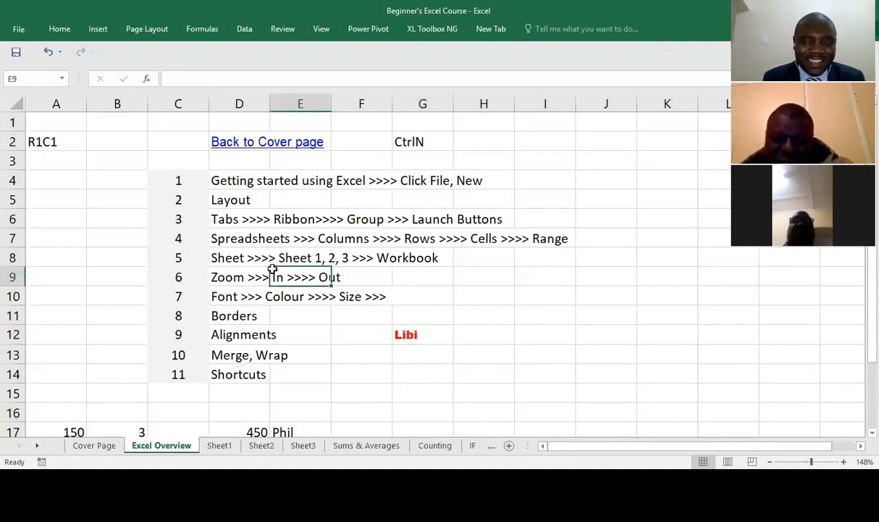
key("ctrl+n")
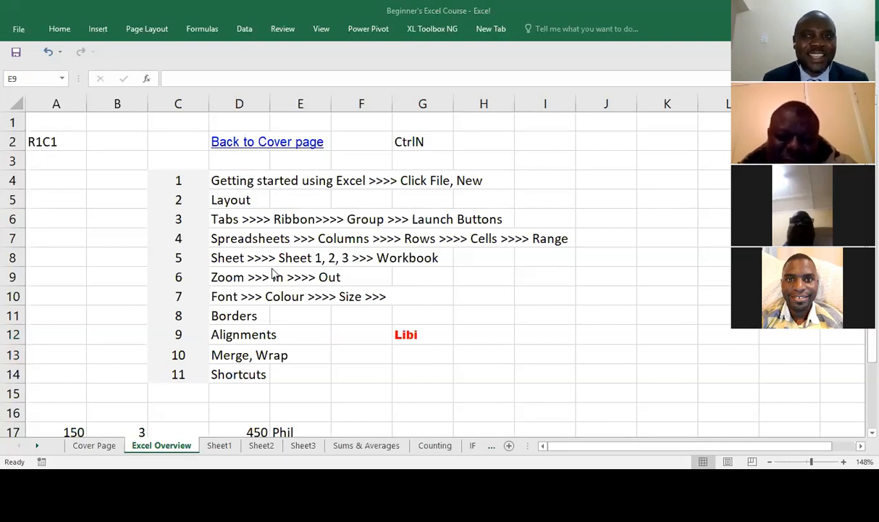
- Expand the ribbon and activate Draw Border from the border options
key("ctrl+F1")
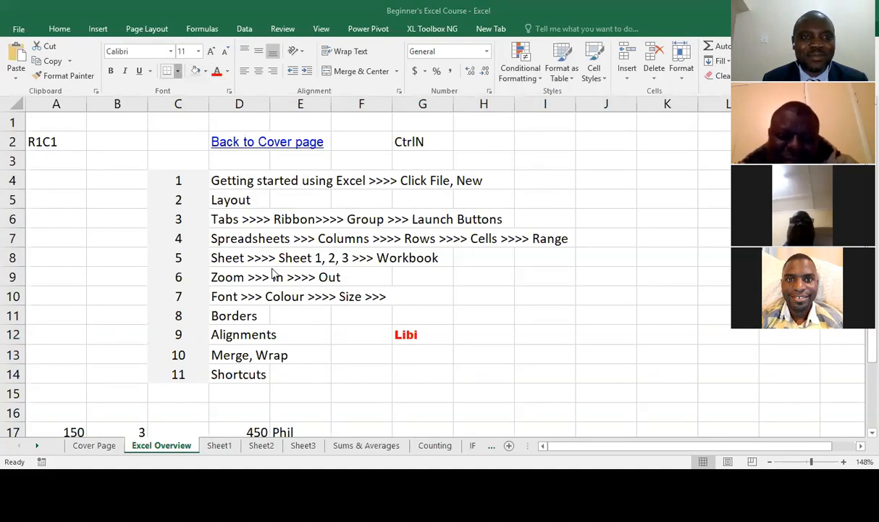
left_click(177, 71)
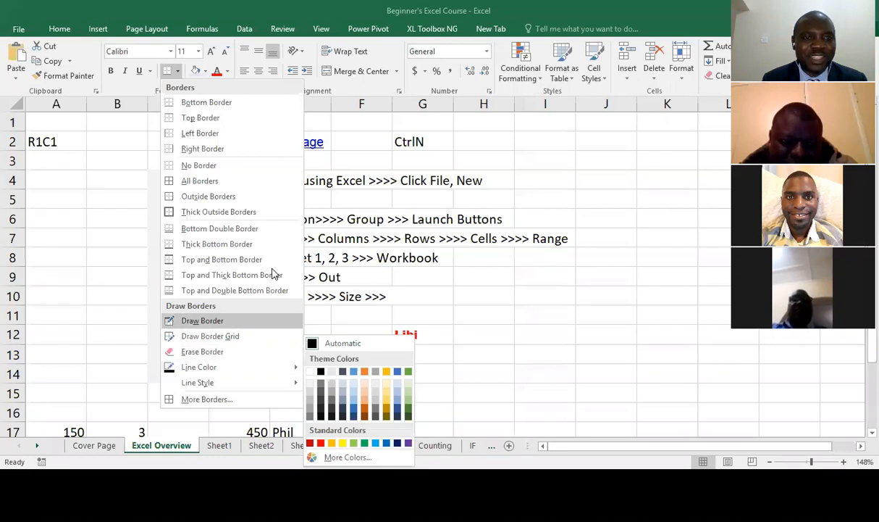
key("Return")
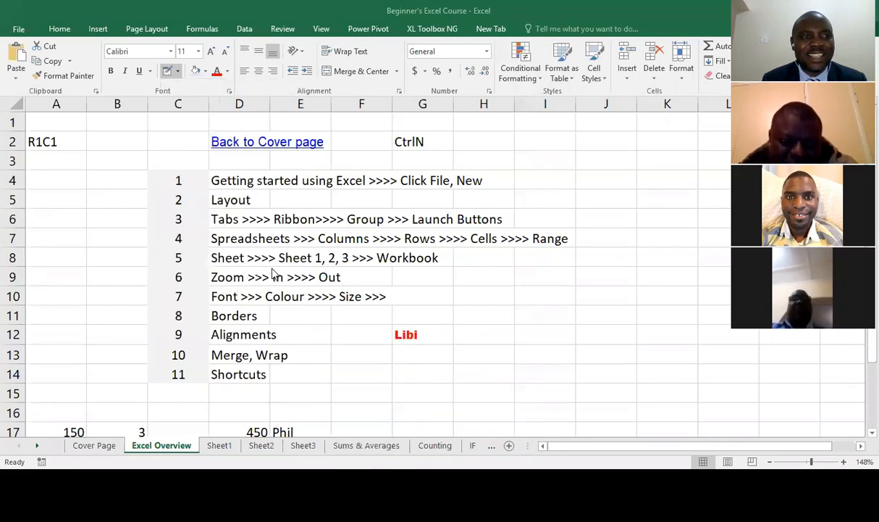
key("ctrl+F1")
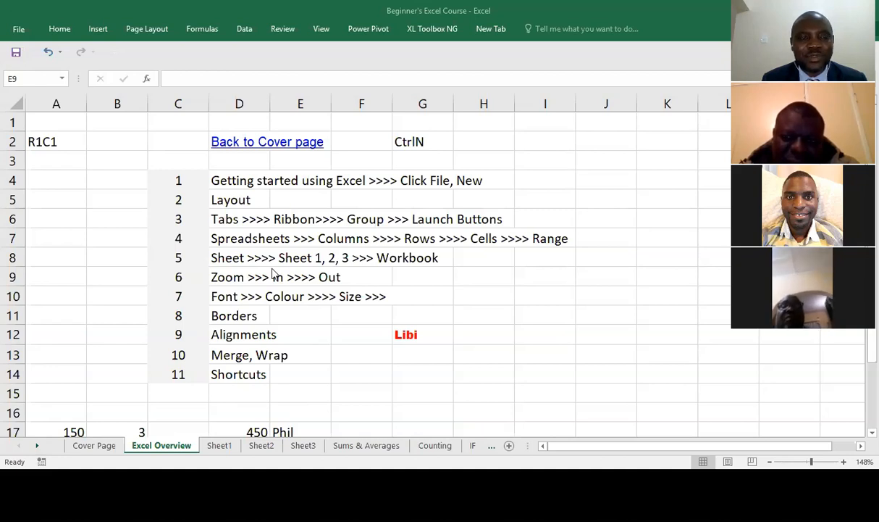
key("ctrl+F1")
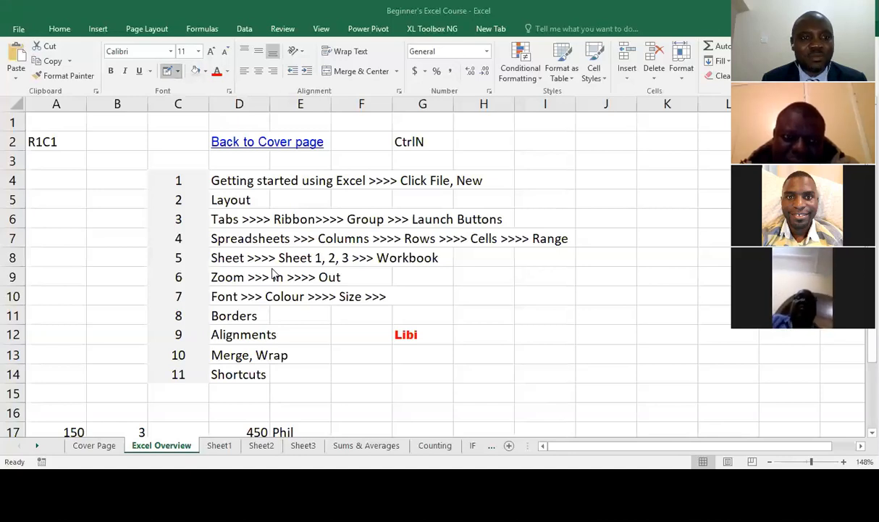
- Look through the border line styles and collapse the ribbon
key("alt+h")
key("b")
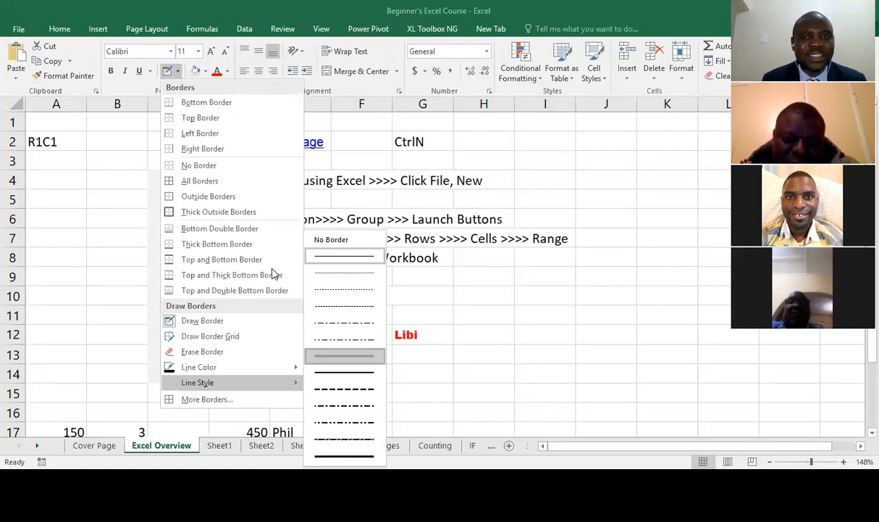
left_click(273, 272)
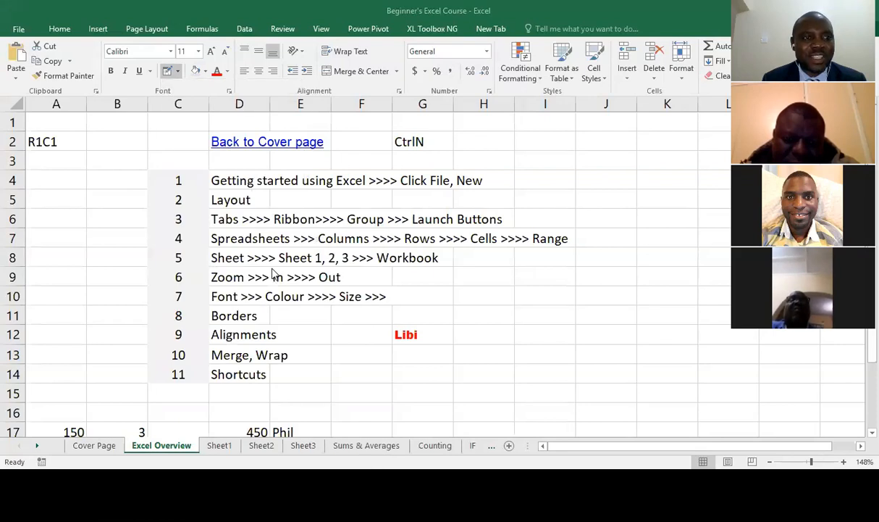
key("ctrl+F1")
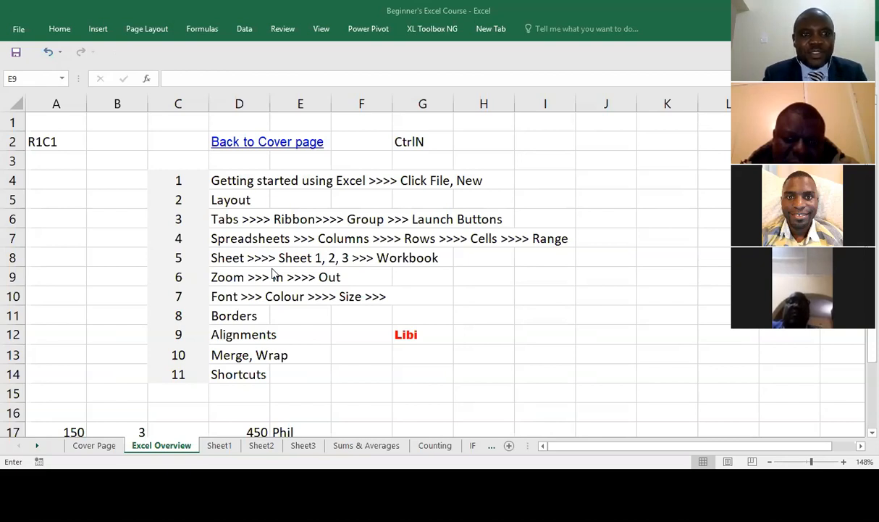
key("Escape")
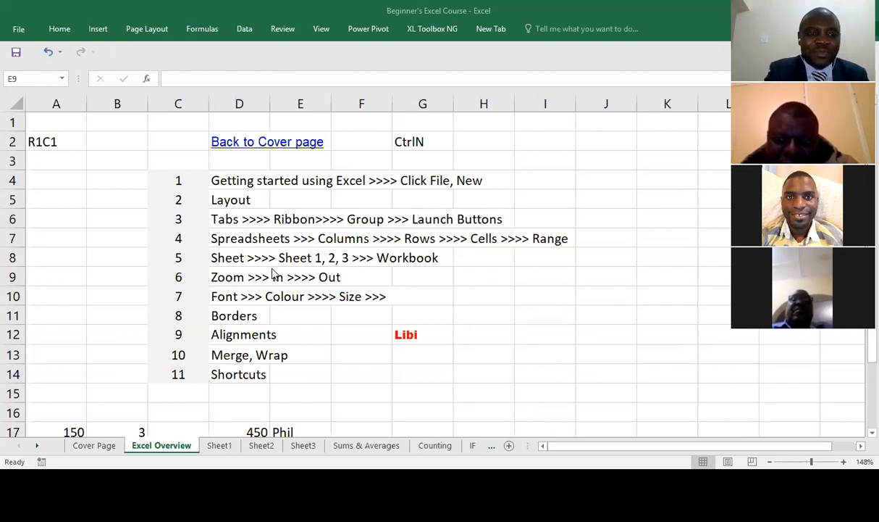
- Set the horizontal text alignment of cell E9 to Center Across Selection
key("ctrl+1")
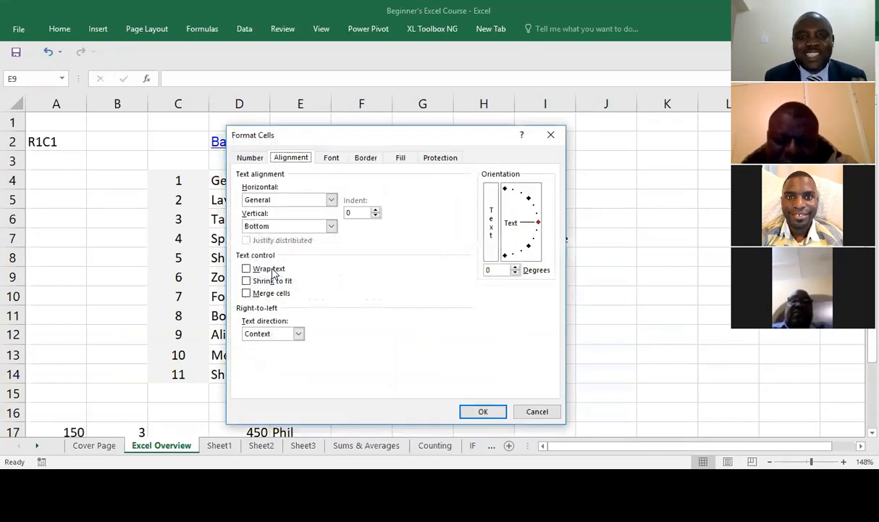
key("alt+Down")
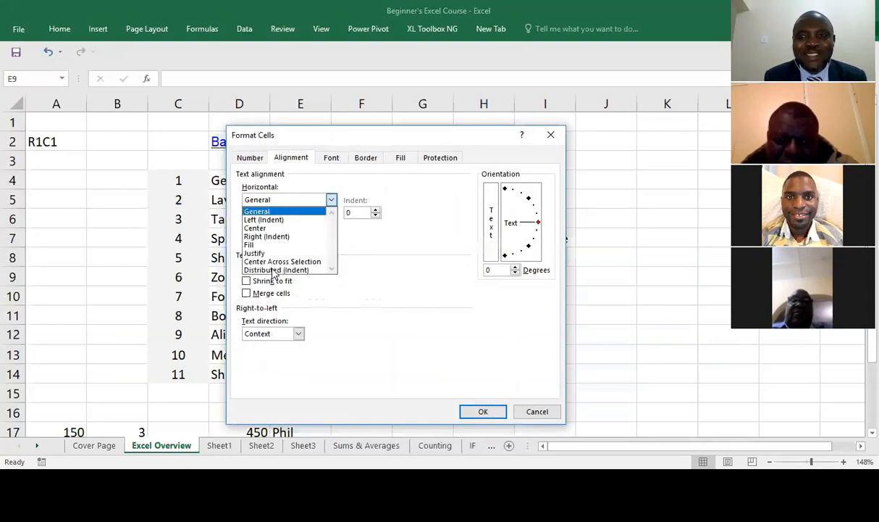
key("Down")
key("Down")
key("Down")
key("Down")
key("Down")
key("Down")
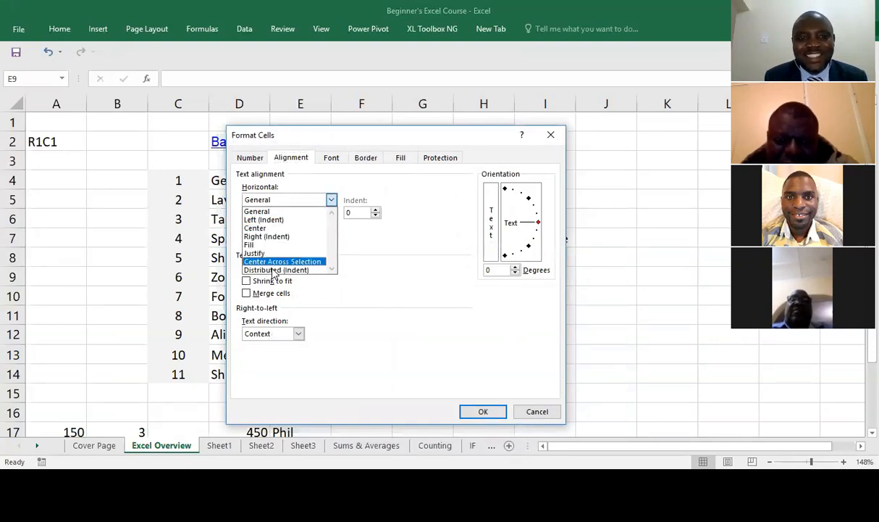
key("Return")
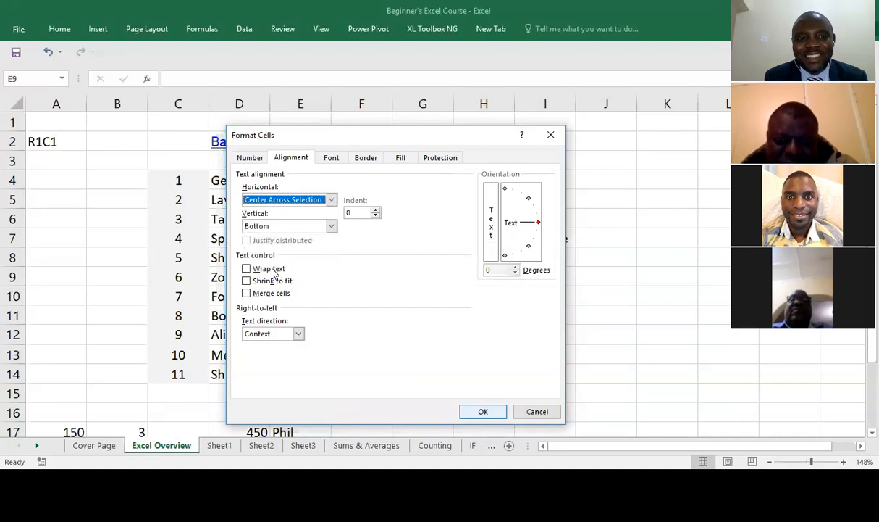
left_click(483, 411)
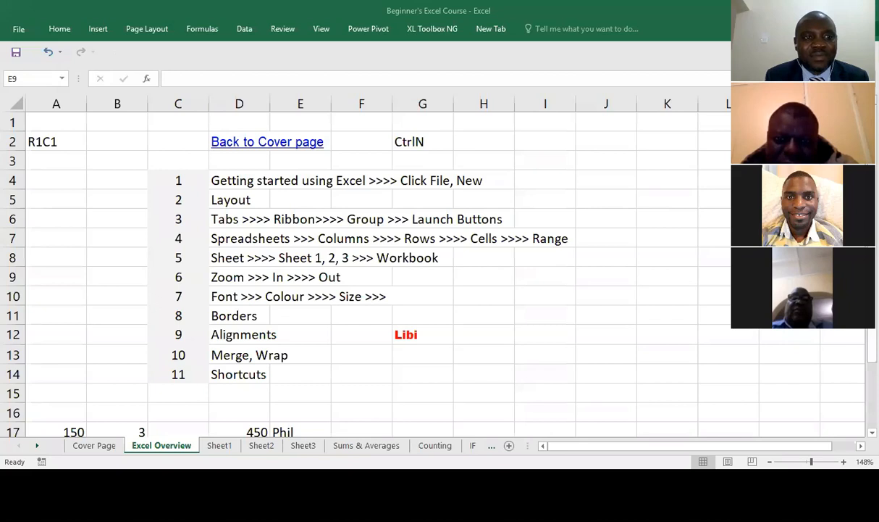
- Try to set the row height to 3
right_click(10, 141)
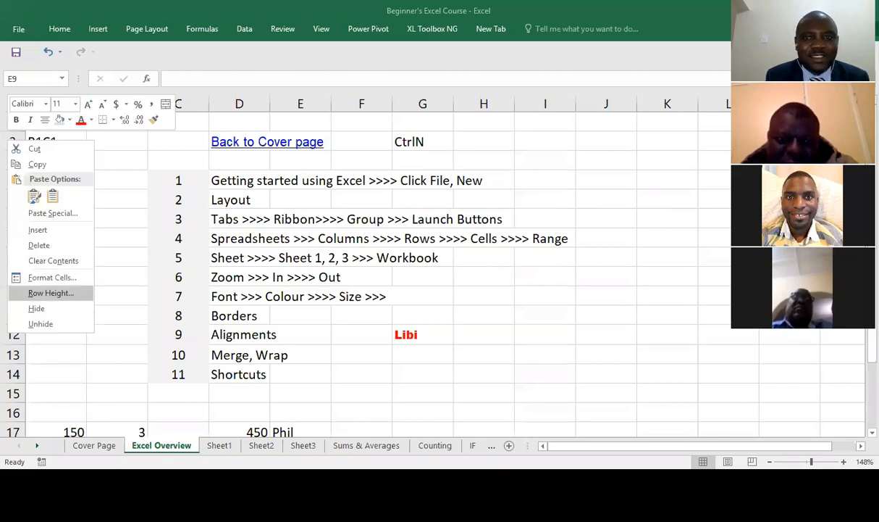
key("Return")
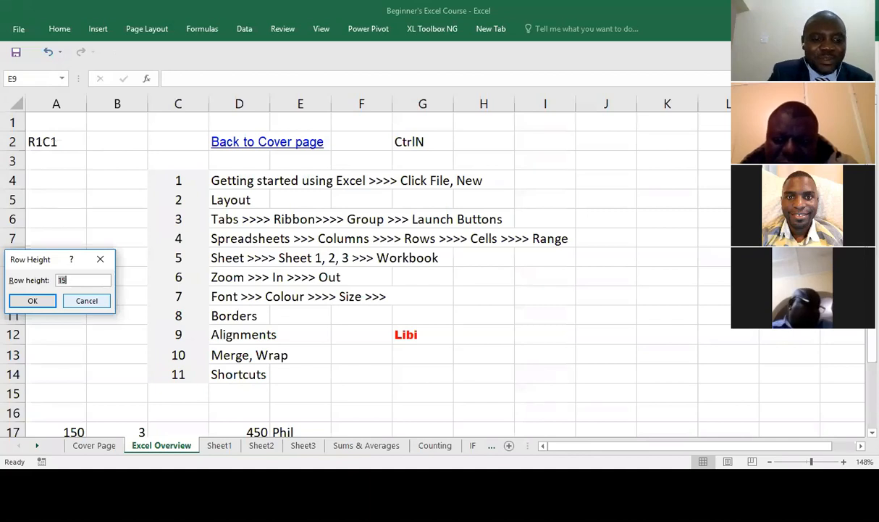
type("3")
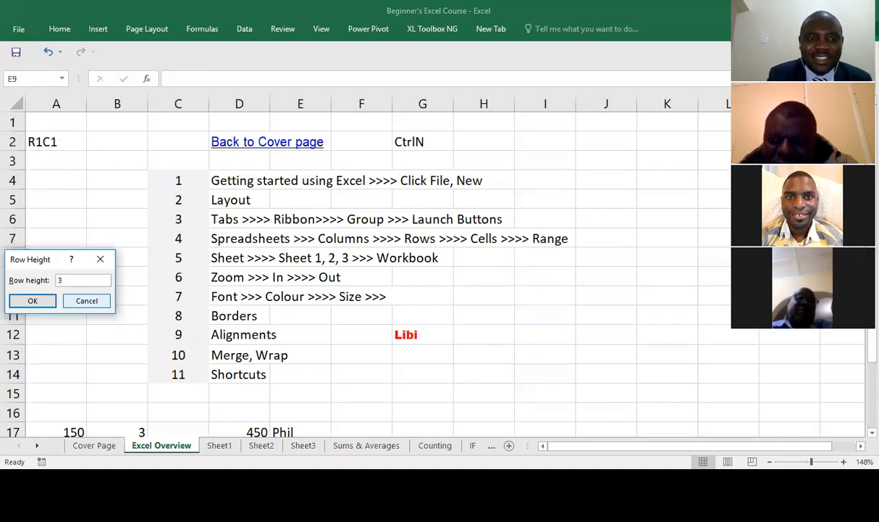
key("Return")
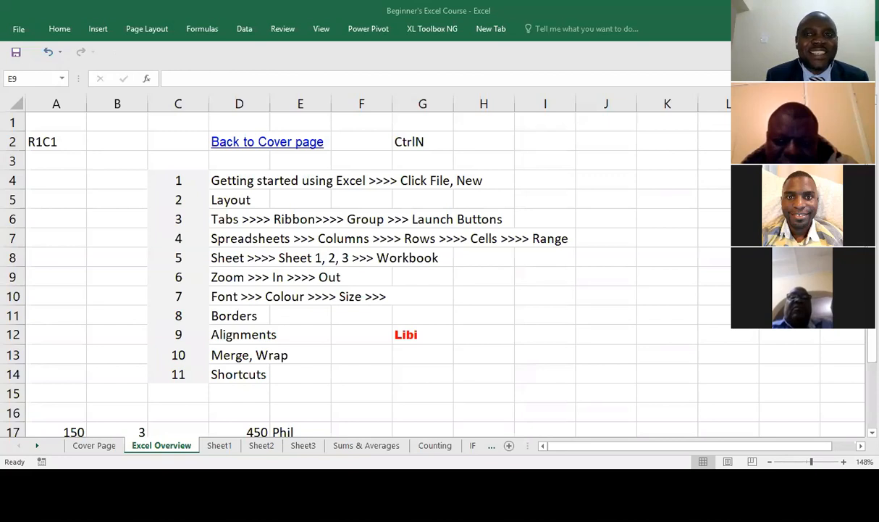
- Expand the ribbon, look through the fill colour options and close them without choosing one
key("ctrl+F1")
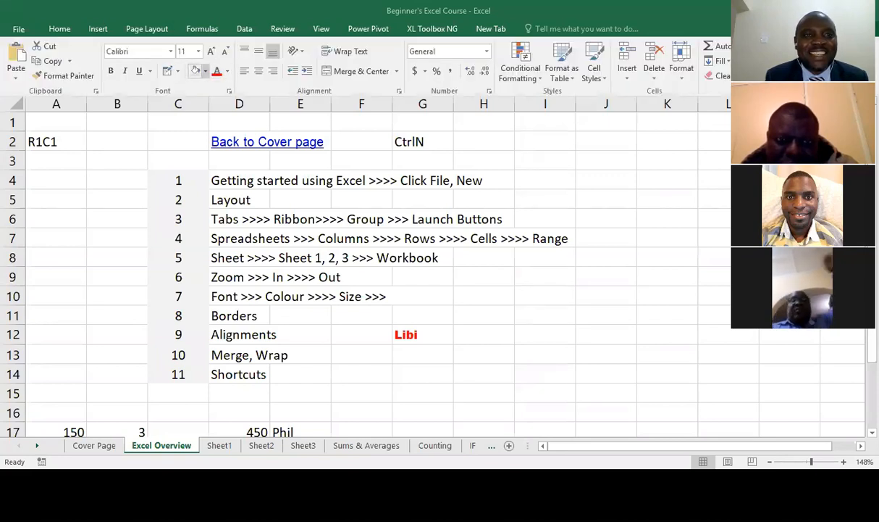
left_click(205, 70)
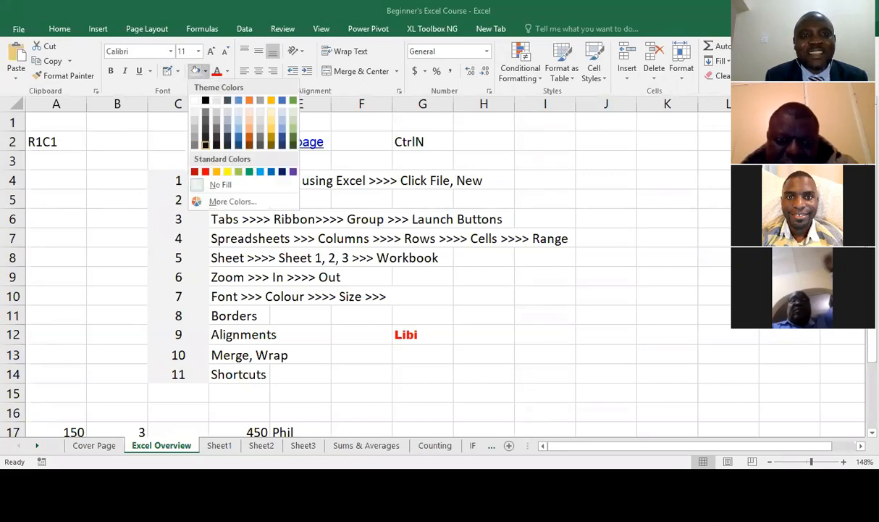
key("Escape")
key("Escape")
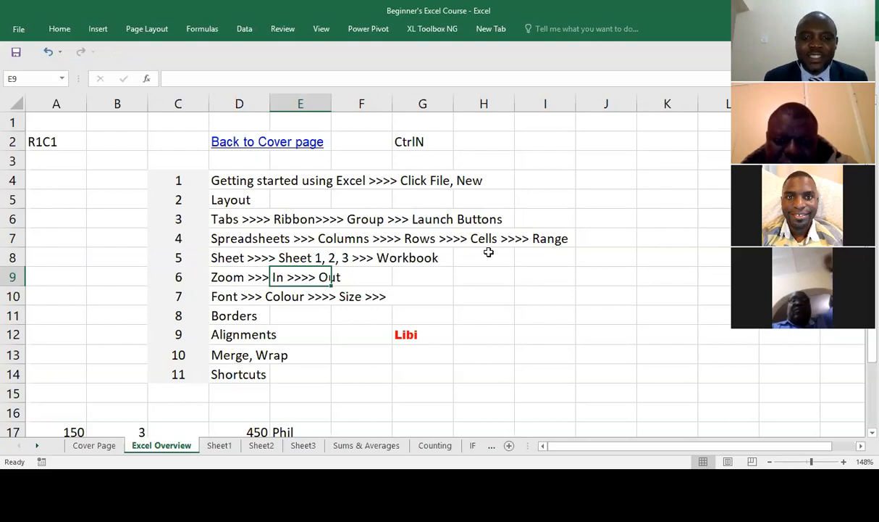
- Move the active cell from E9 across the sheet to cell H11
key("Left")
key("Left")
key("Right")
key("Down")
key("Down")
key("Down")
key("Up")
key("Right")
key("Right")
key("Right")
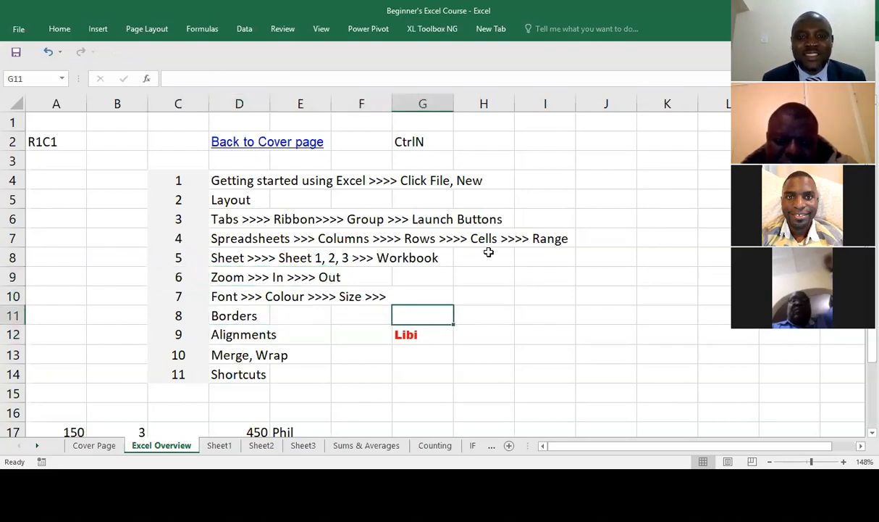
key("Down")
key("Right")
key("Up")
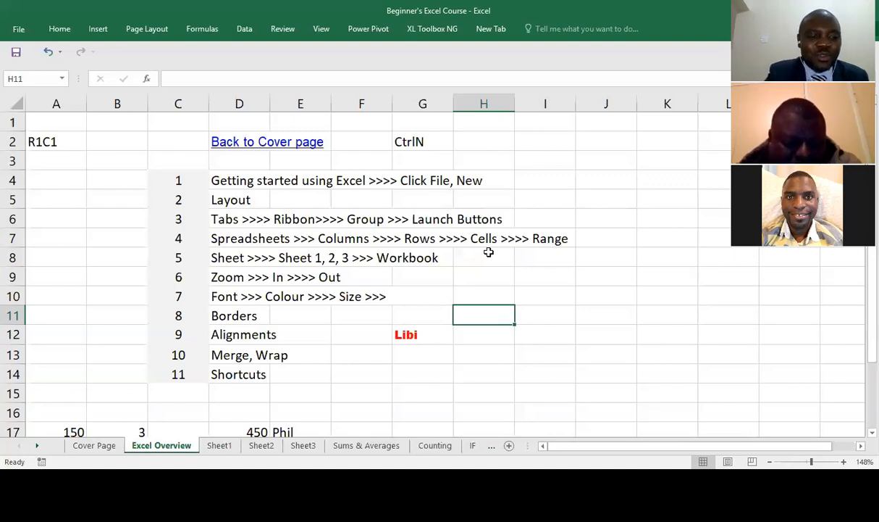
- Review the alignment and font settings of cell H11 in Format Cells without changing them
key("ctrl+1")
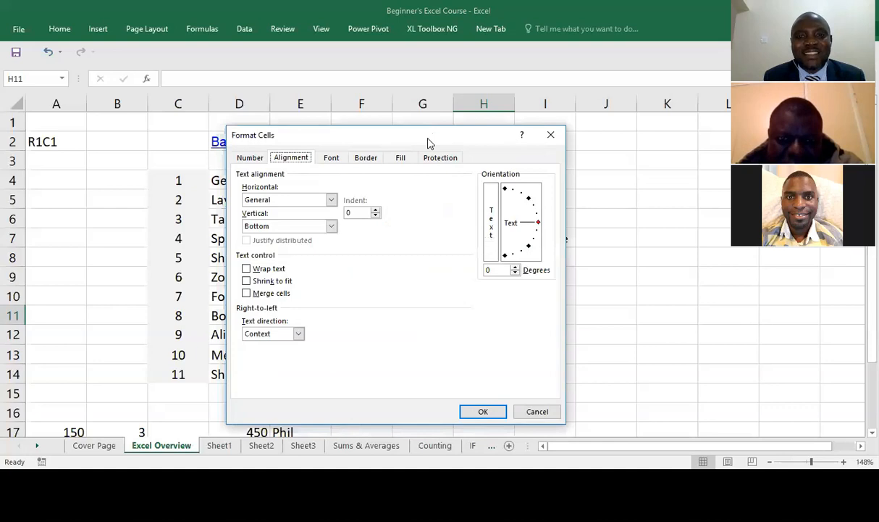
left_click_drag(427, 142, 400, 163)
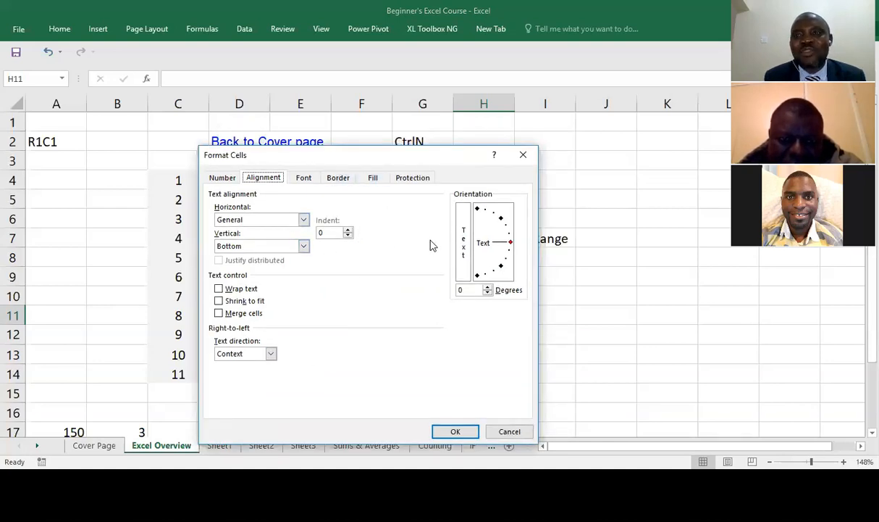
left_click(525, 156)
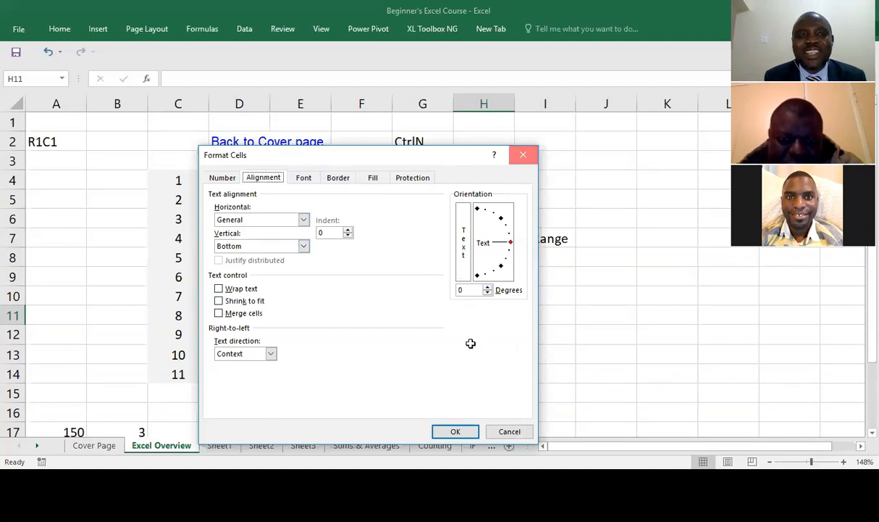
left_click(60, 29)
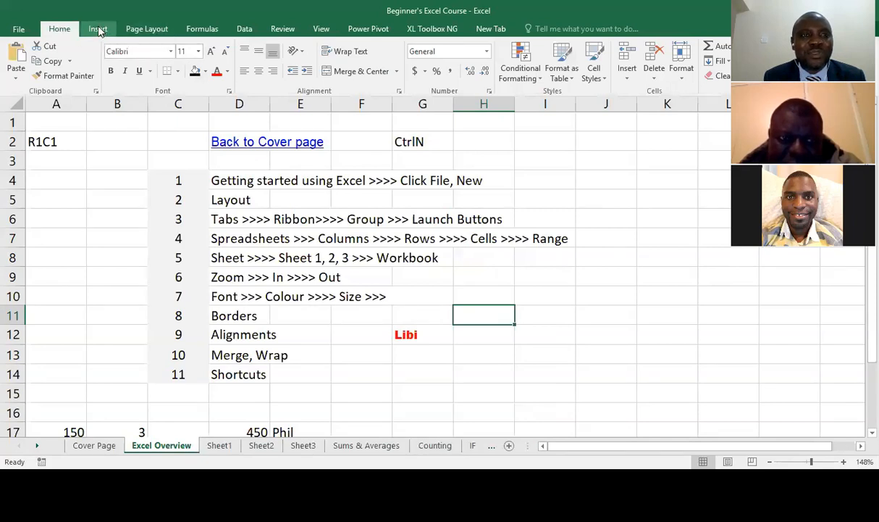
left_click(229, 96)
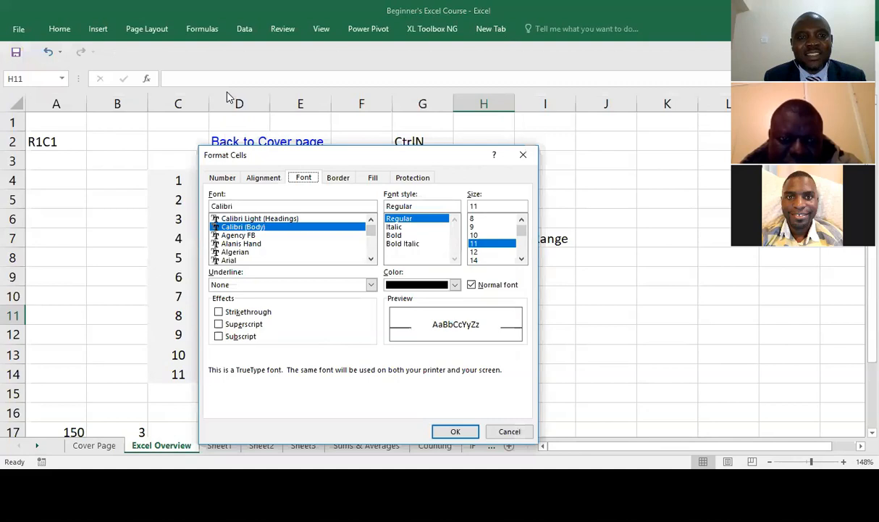
left_click(526, 157)
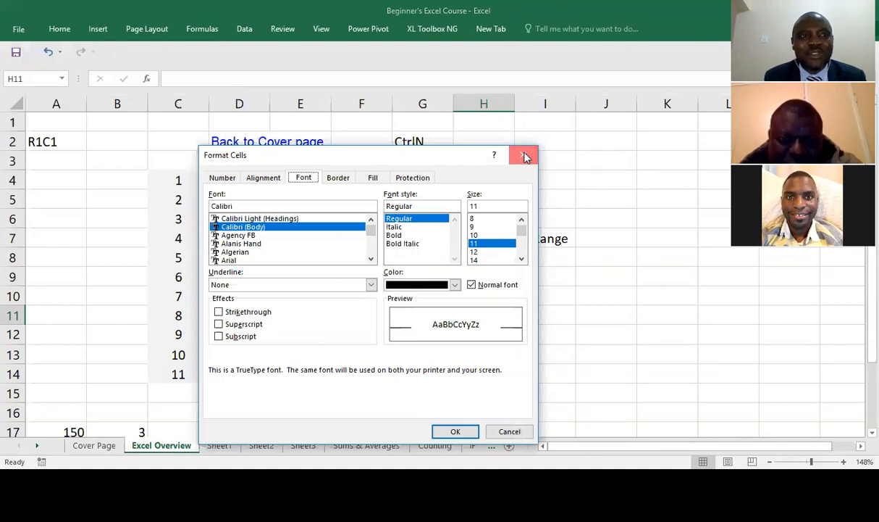
- Apply a red double-line diagonal border rising from lower left to upper right in cell H11, and dismiss the AutoRecover error
left_click(60, 29)
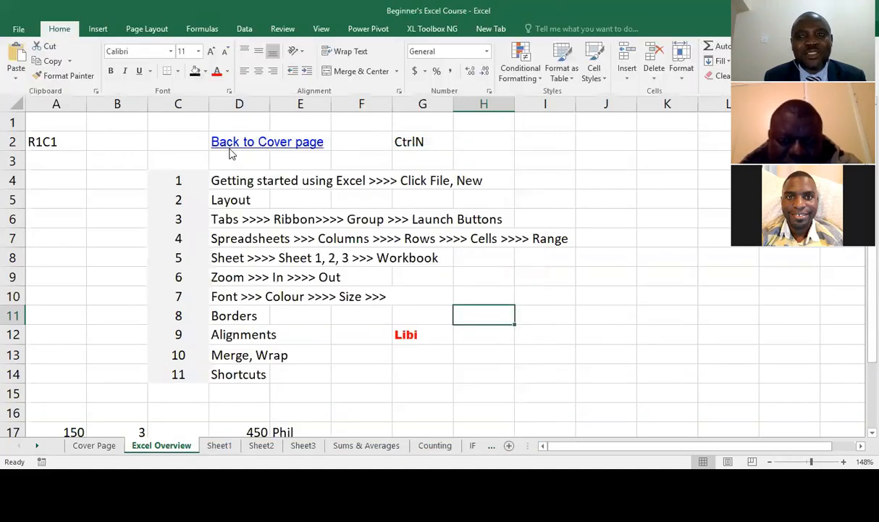
left_click(229, 92)
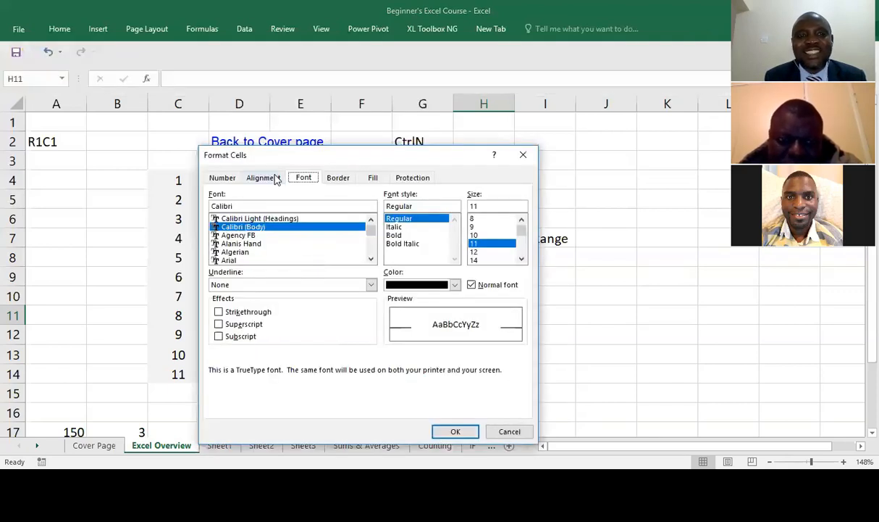
left_click(342, 179)
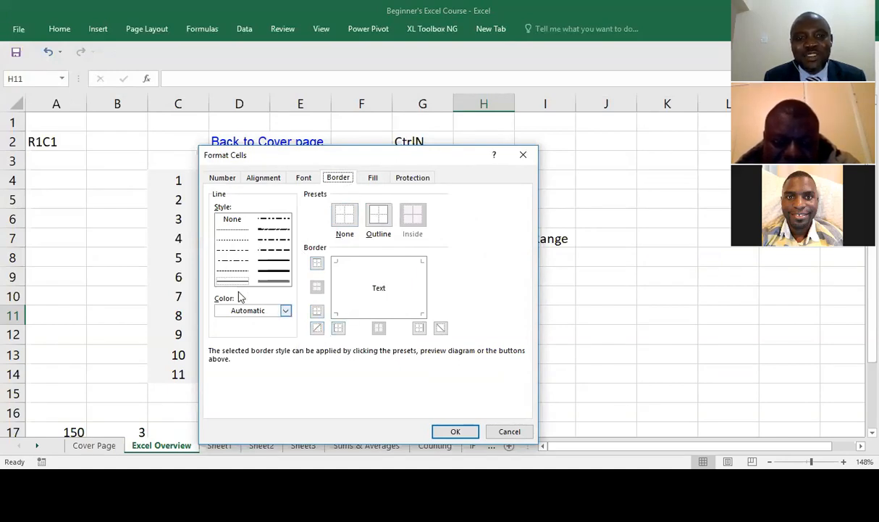
left_click(274, 281)
left_click(286, 311)
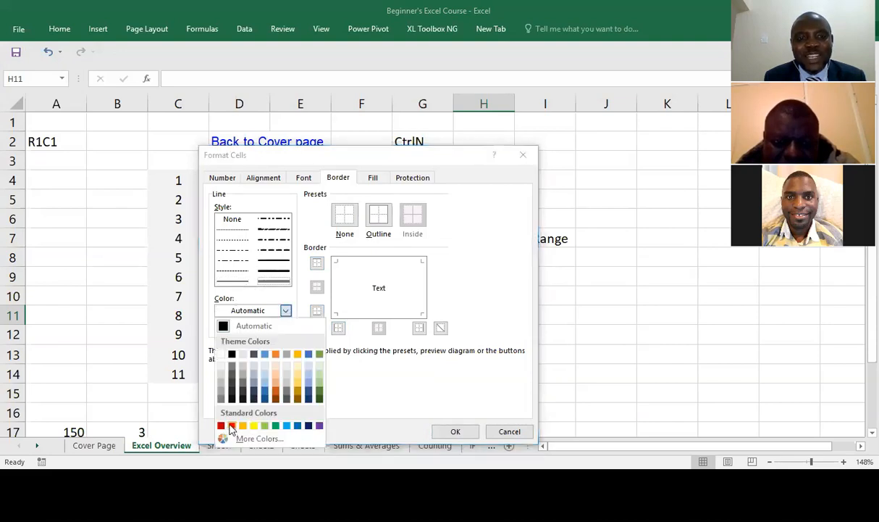
left_click(232, 425)
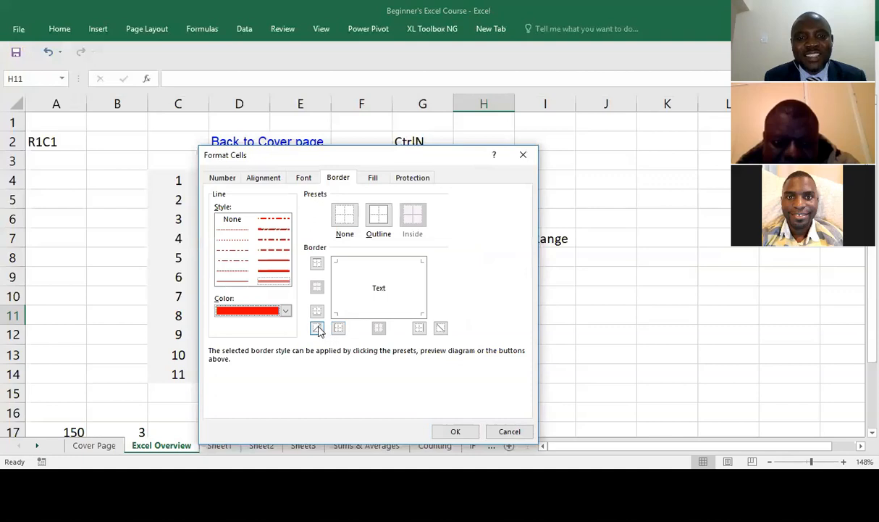
left_click(317, 329)
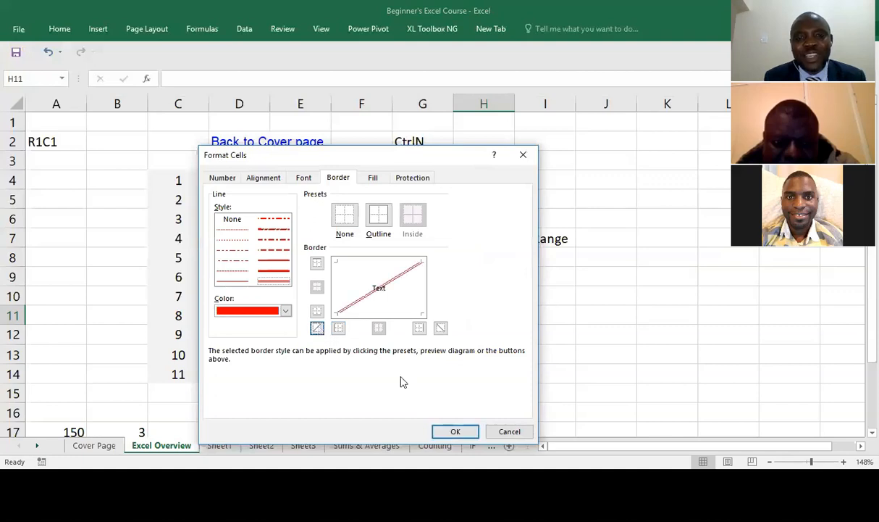
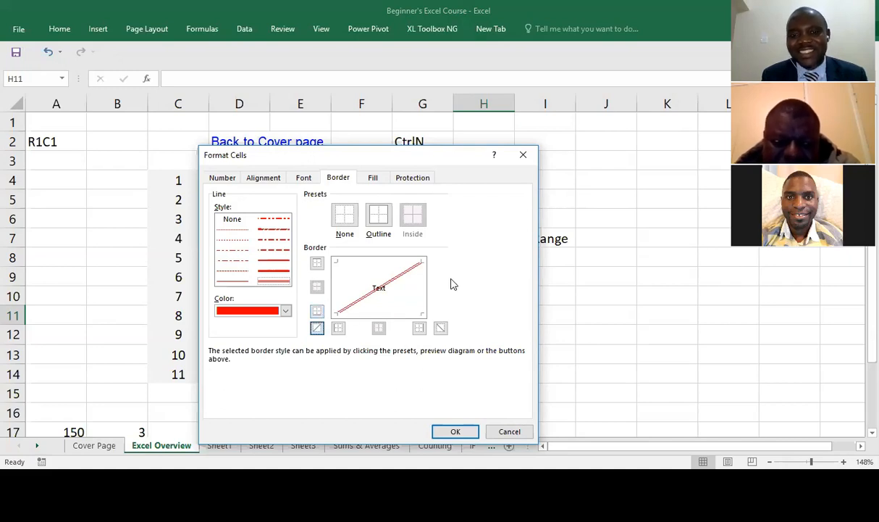
left_click(455, 432)
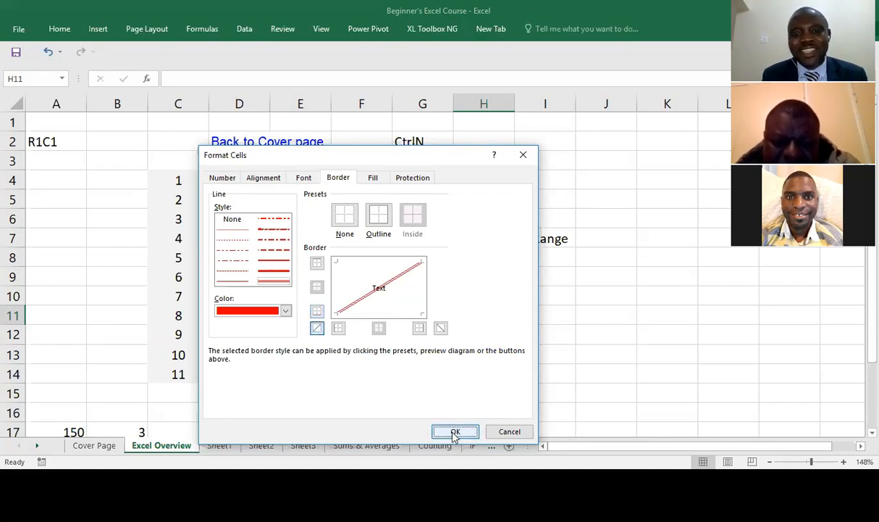
left_click(467, 374)
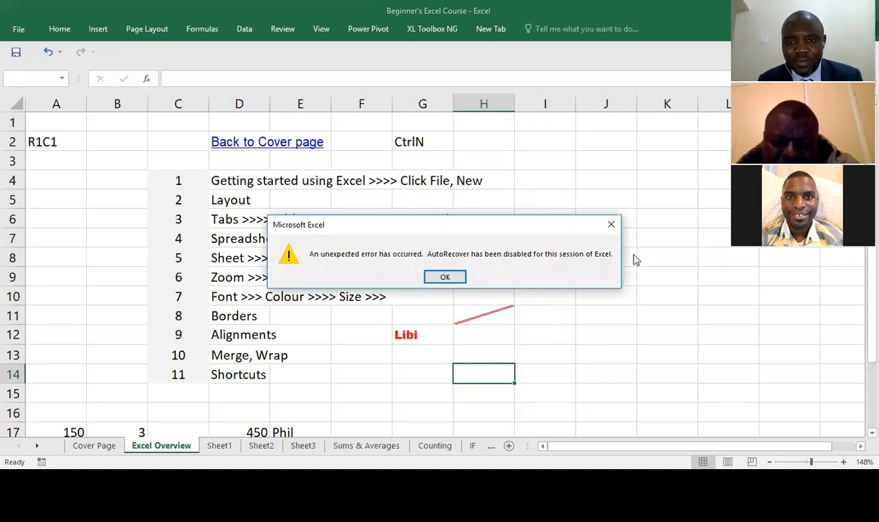
key("Return")
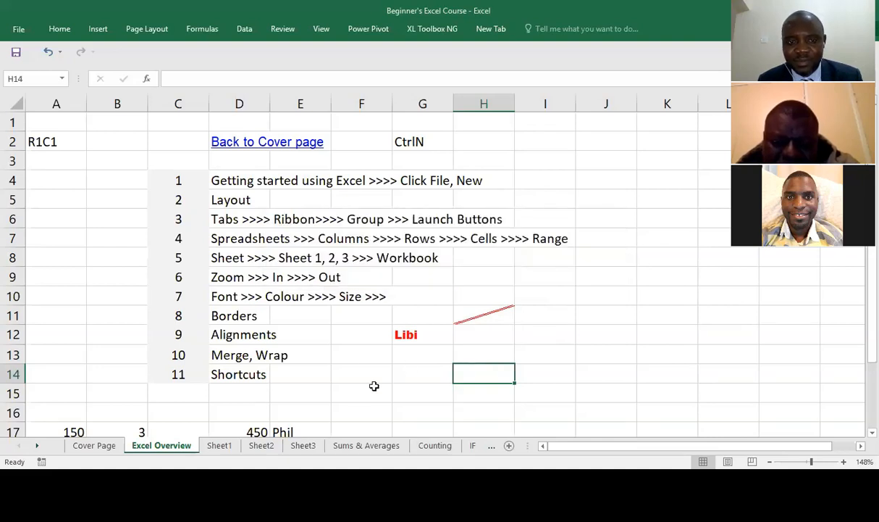
- Point out the Borders and Alignments topics in the overview list by selecting their cells
left_click(373, 386)
left_click(232, 311)
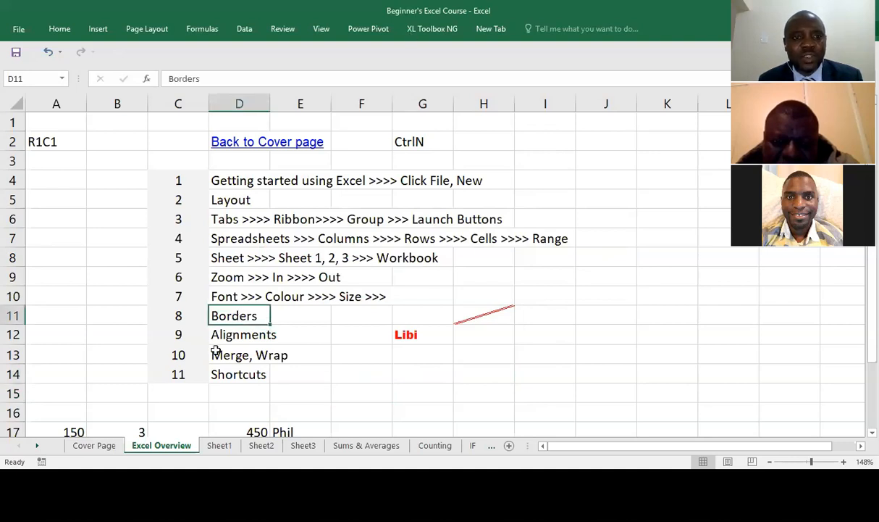
left_click(241, 336)
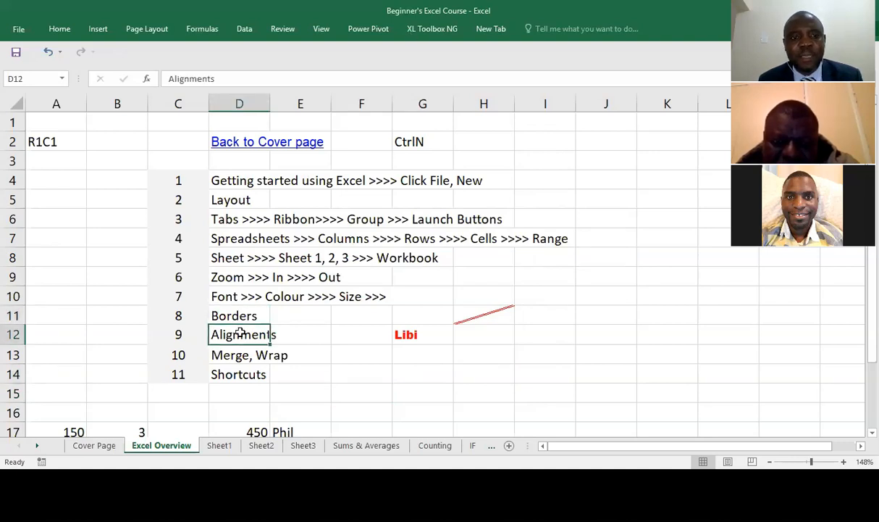
left_click(227, 311)
left_click(238, 338)
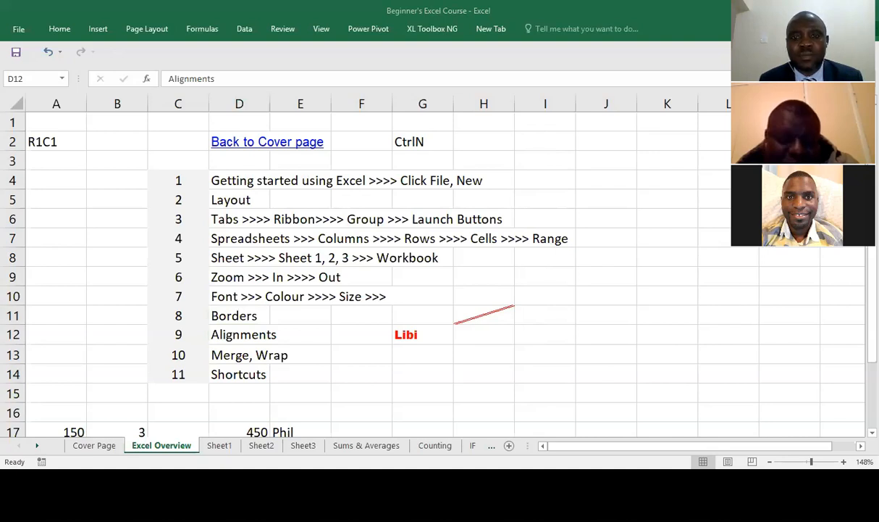
left_click(285, 279)
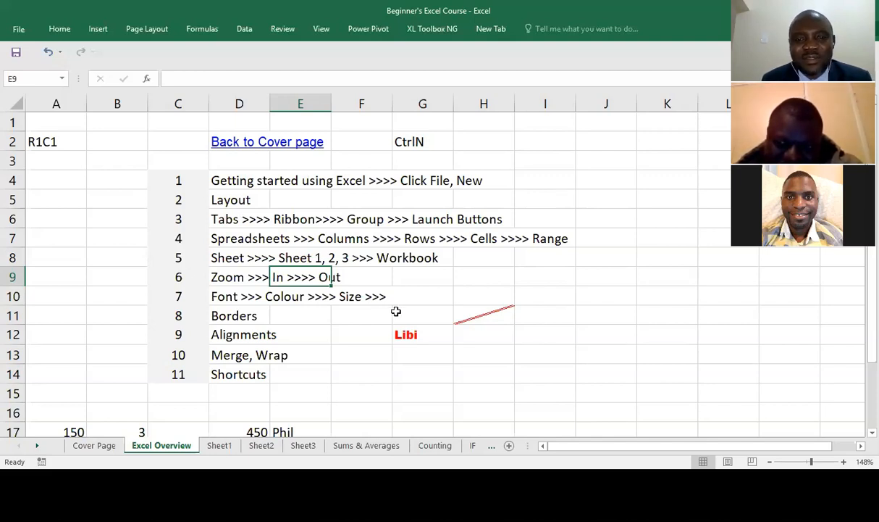
left_click(234, 338)
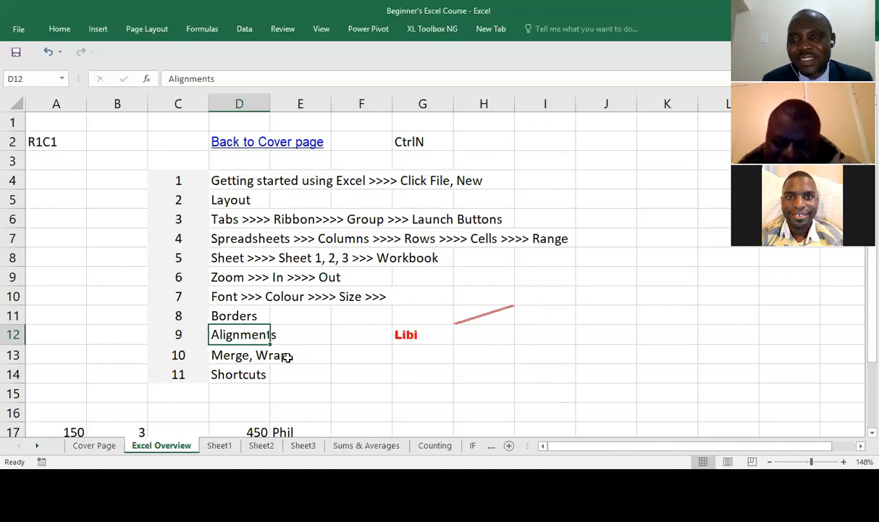
left_click(363, 362)
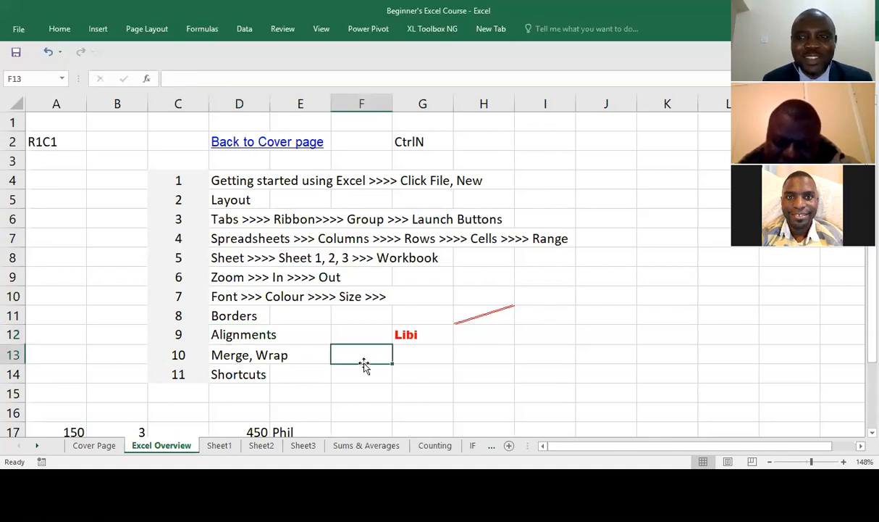
left_click(229, 336)
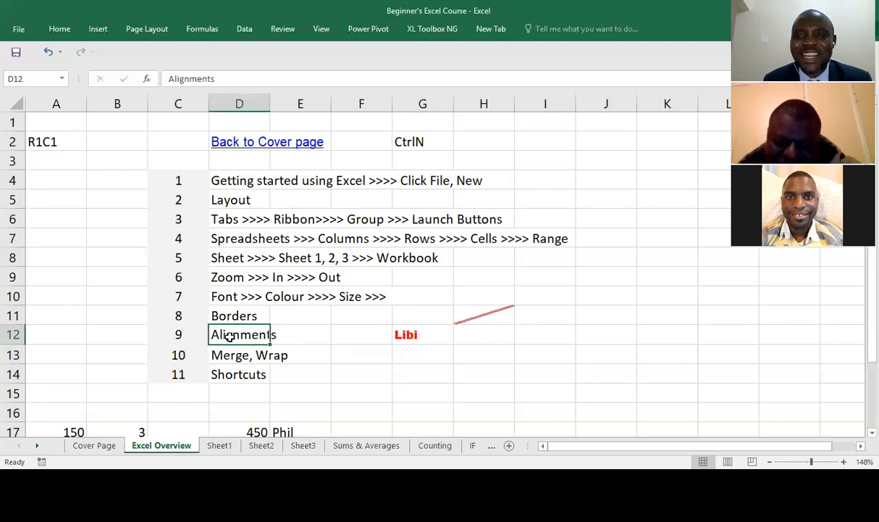
left_click(536, 330)
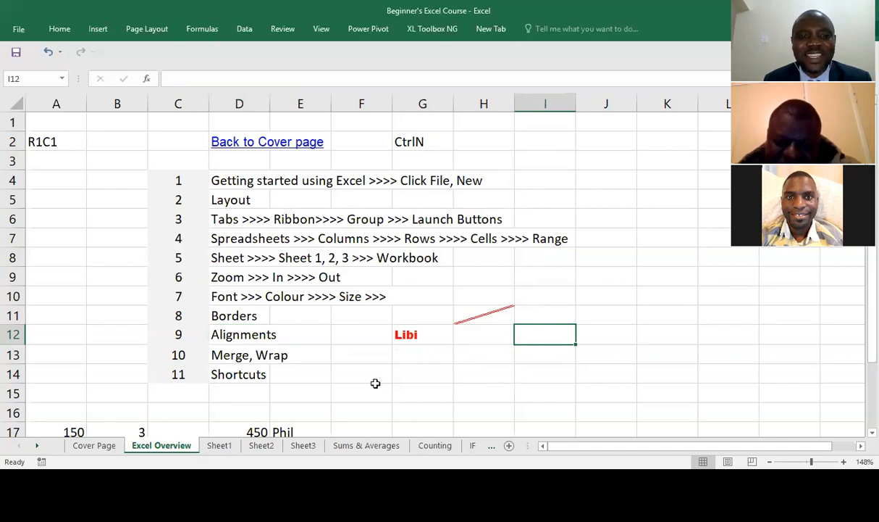
left_click(423, 370)
left_click(446, 389)
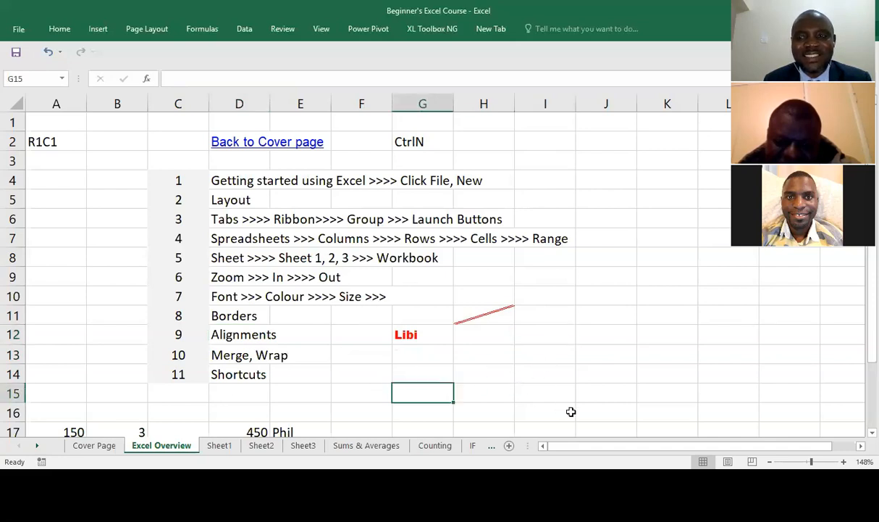
left_click(478, 394)
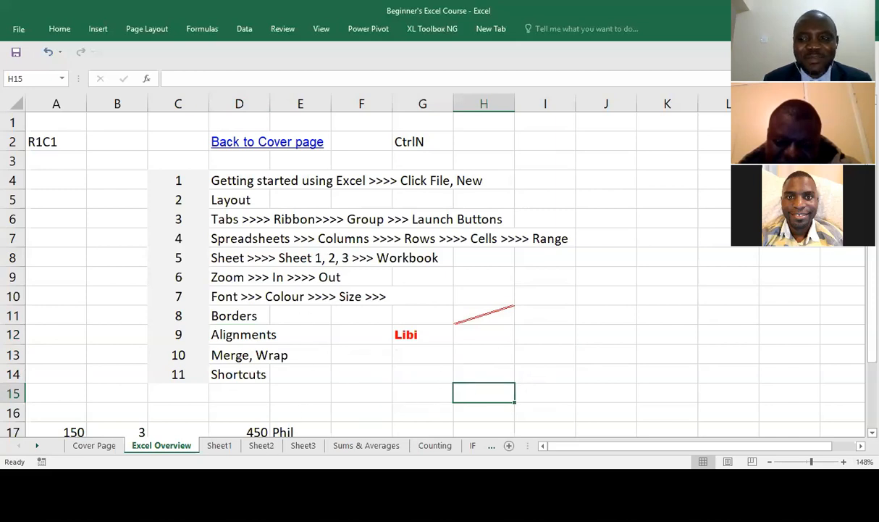
- Show the row commands available for the whole of row 26, including Row Height, without applying any
scroll(416, 257, "down", 3)
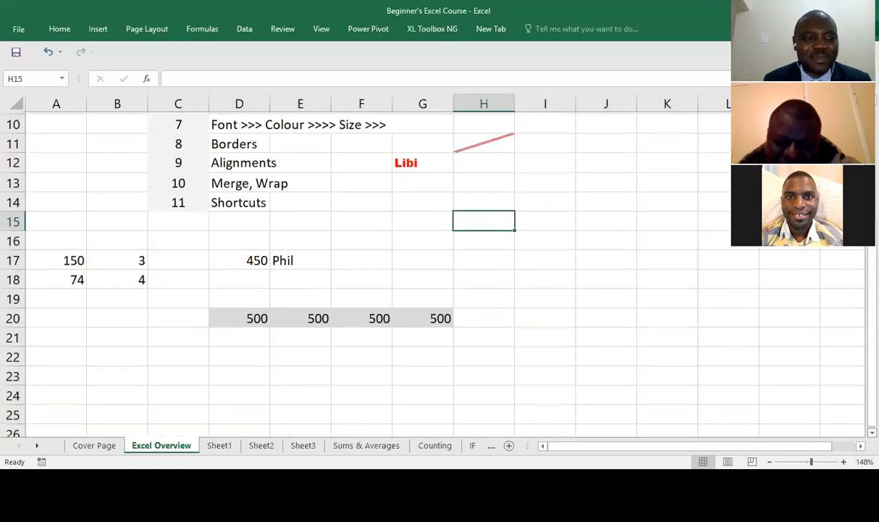
scroll(416, 260, "down", 2)
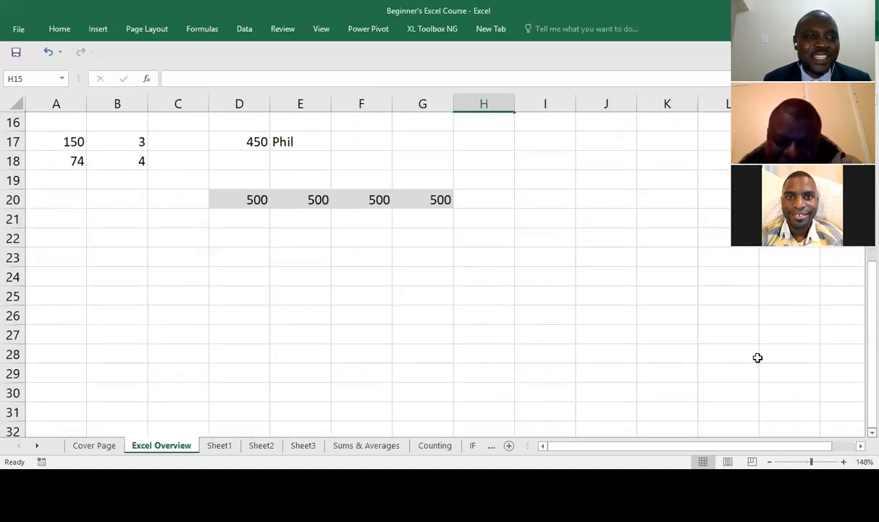
left_click(105, 312)
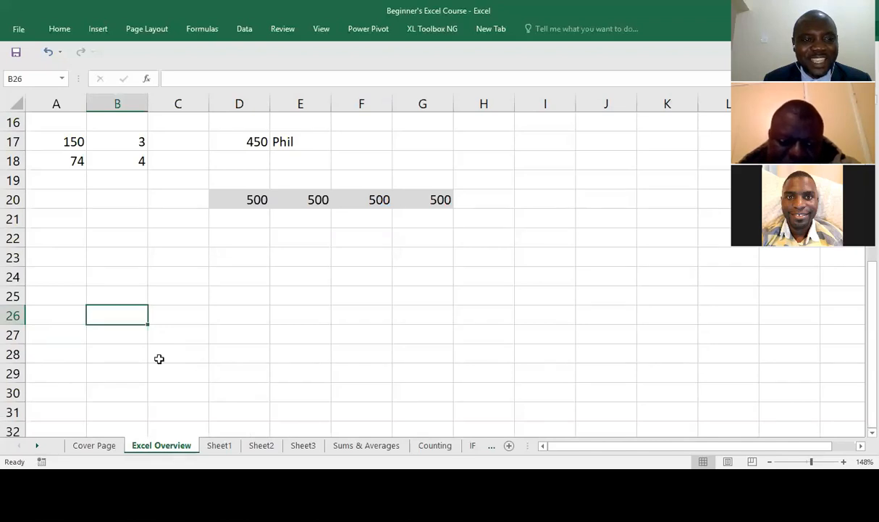
left_click(10, 315)
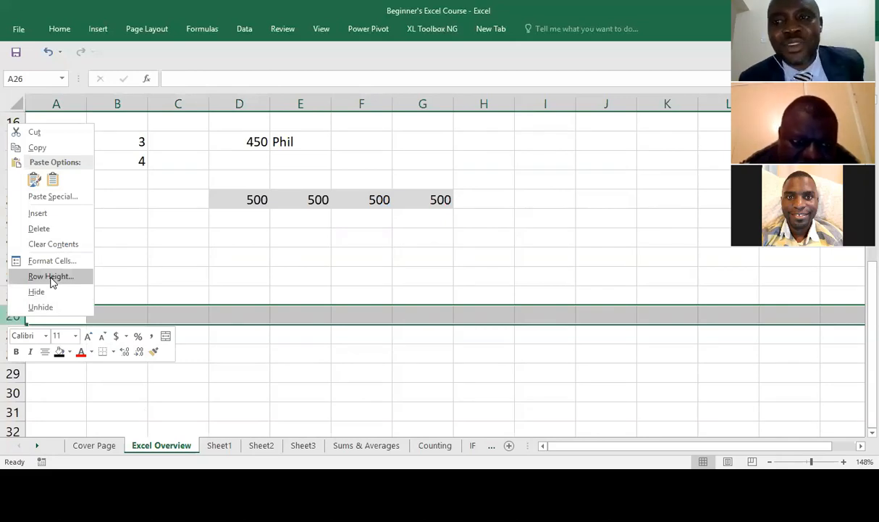
left_click(250, 100)
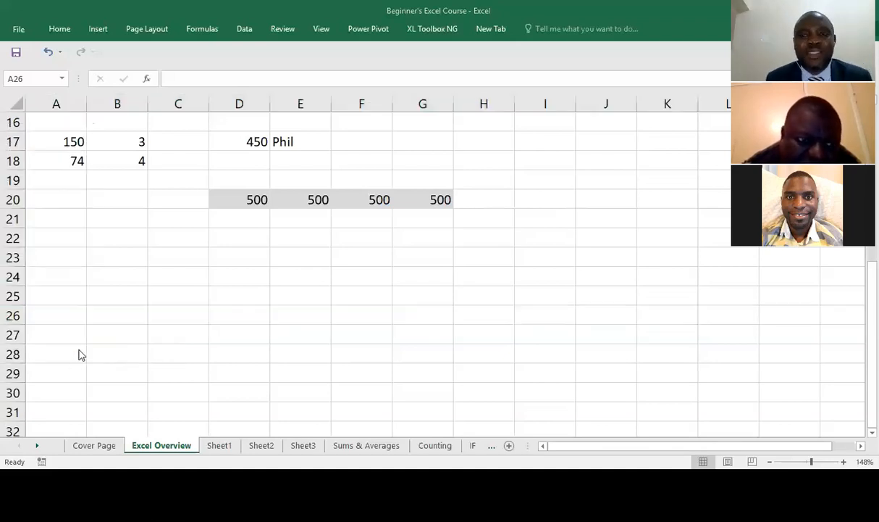
left_click(13, 316)
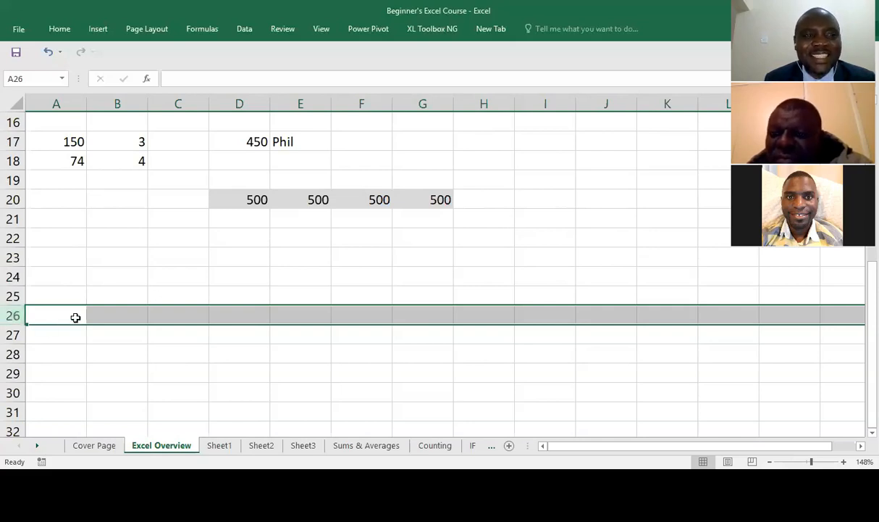
right_click(13, 316)
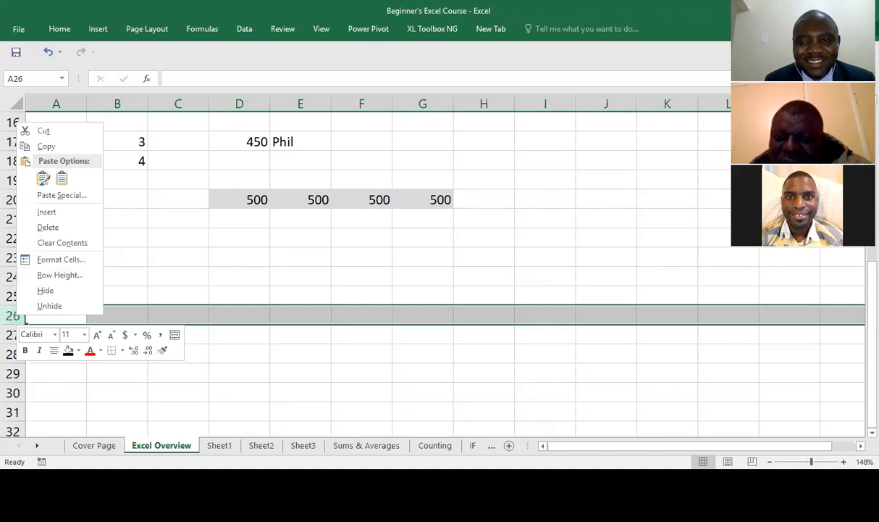
left_click(443, 253)
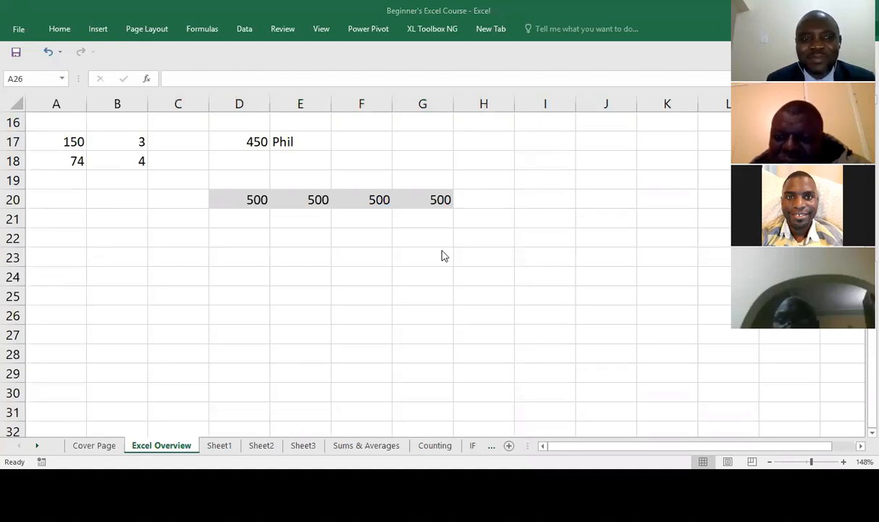
key("shift+space")
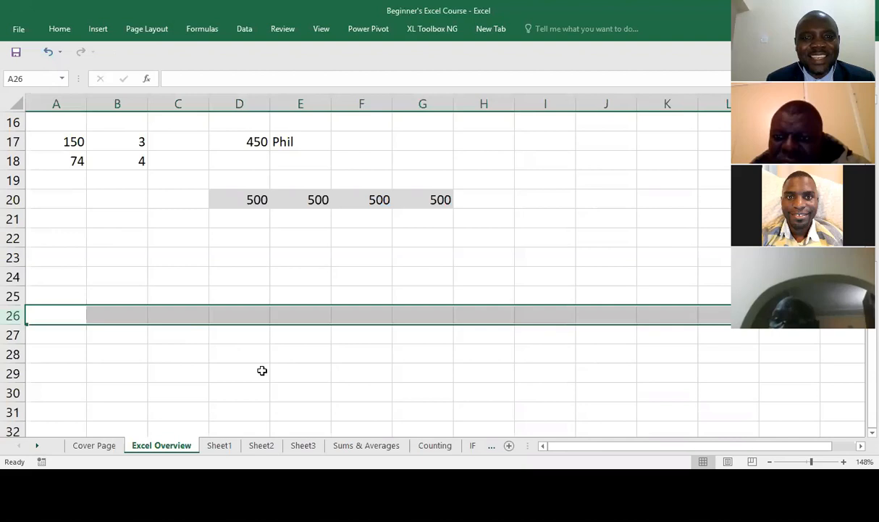
left_click(259, 369)
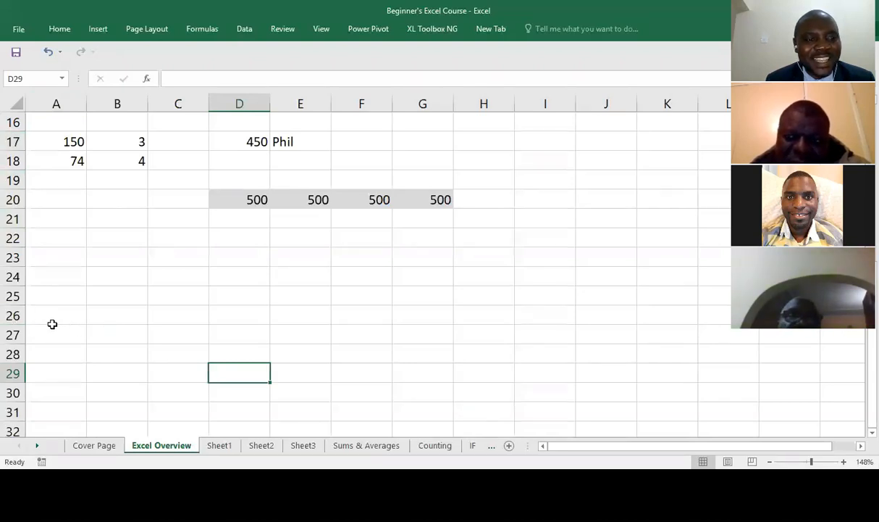
- Set the height of row 26 to 75
left_click(11, 316)
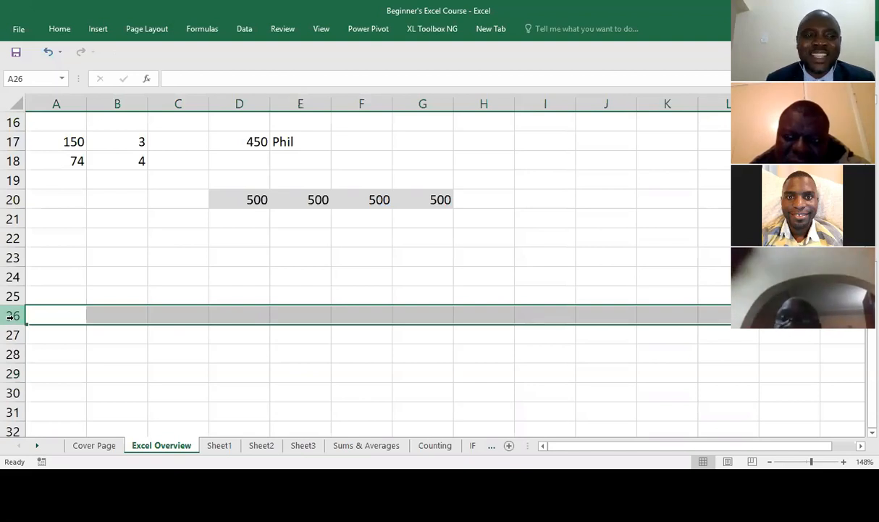
right_click(11, 315)
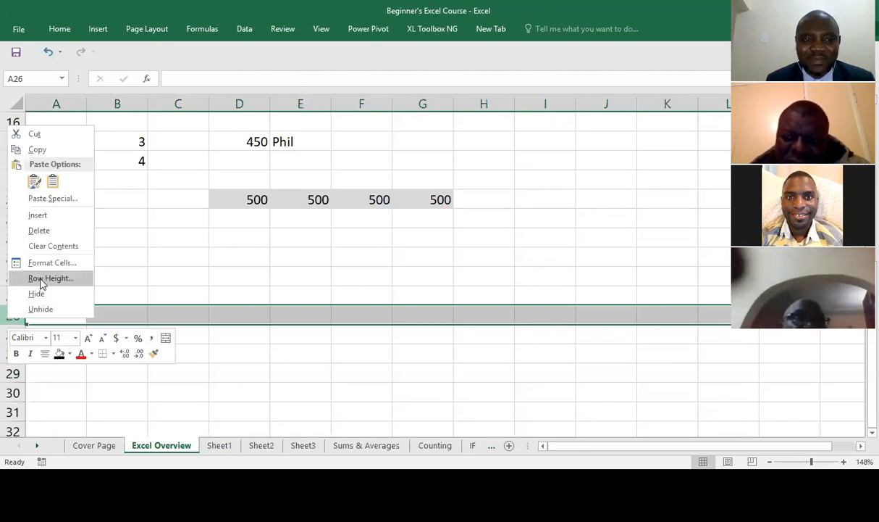
left_click(41, 279)
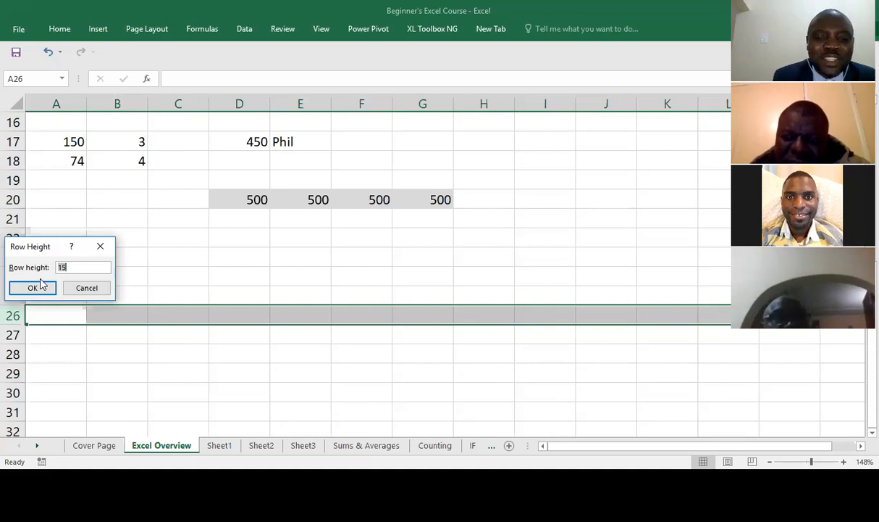
type("75")
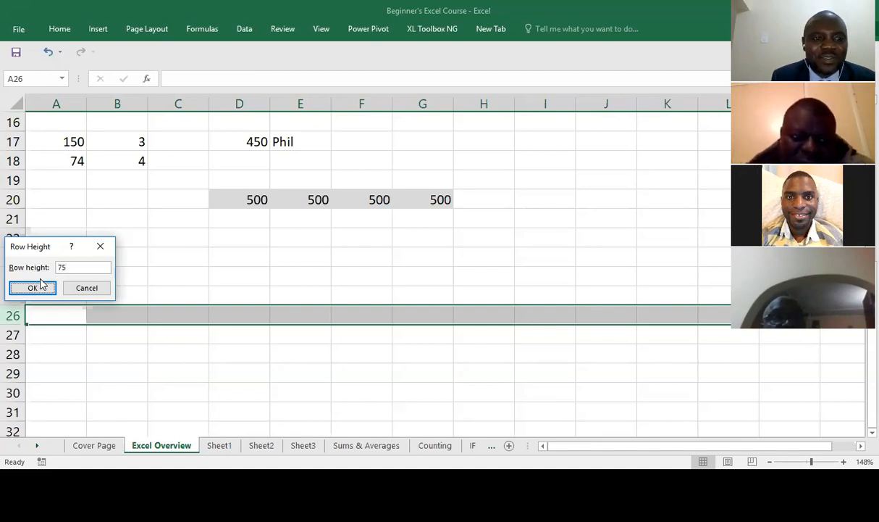
left_click(33, 287)
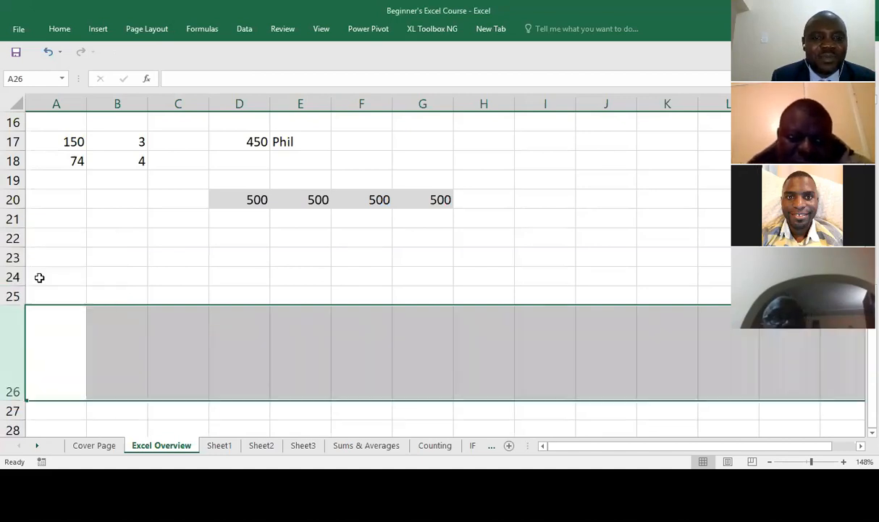
- Enter a person's surname in cell B26 and reselect that cell
left_click(109, 372)
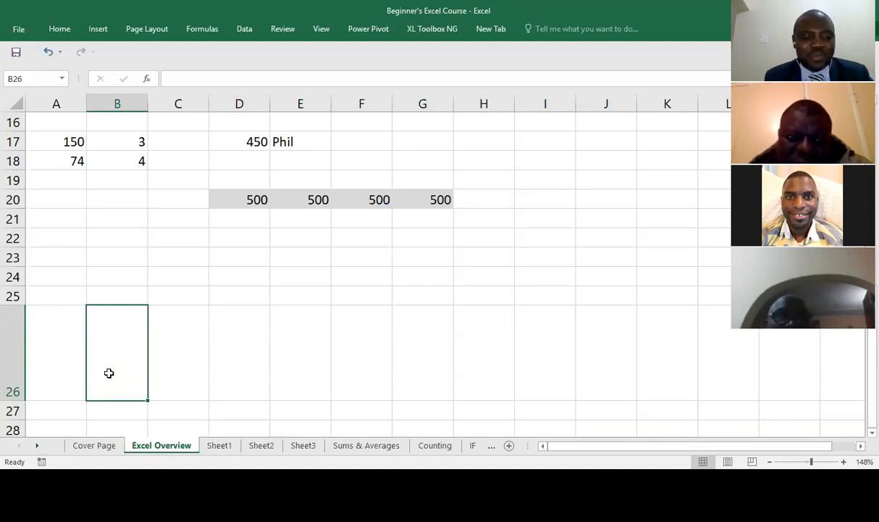
type("A")
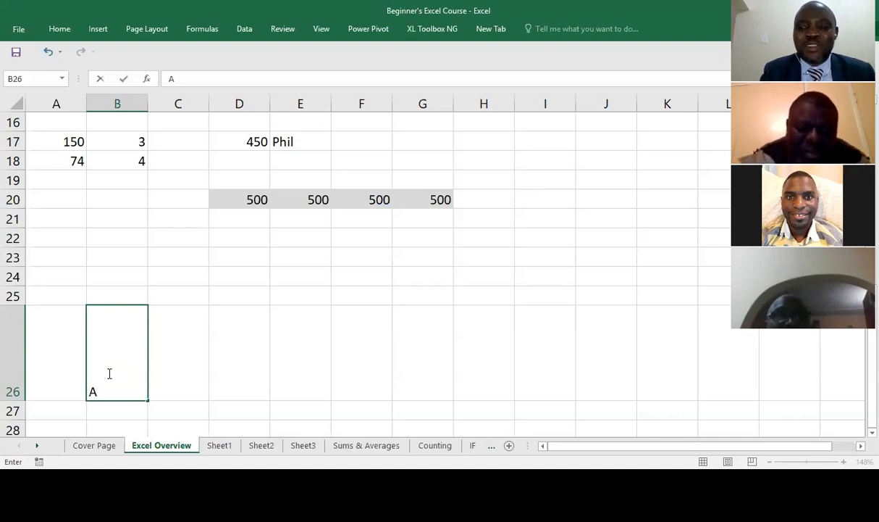
key("BackSpace")
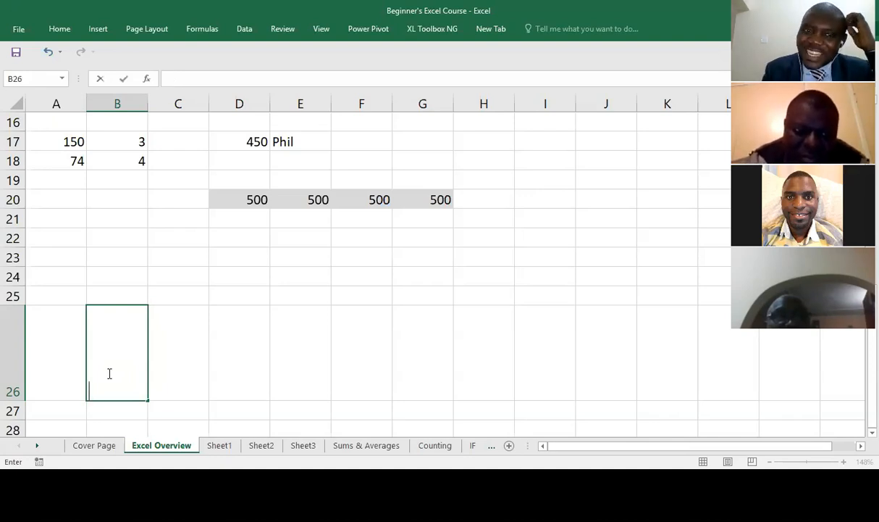
type("Ka")
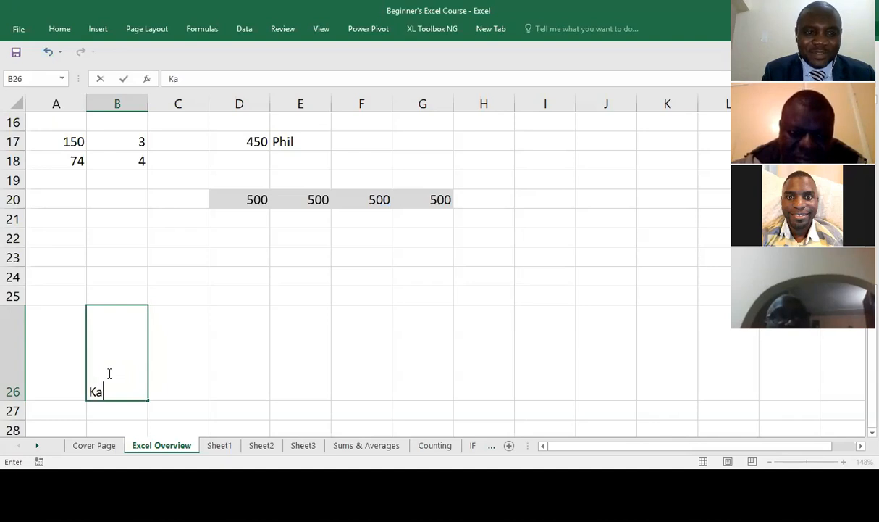
type("mbwili")
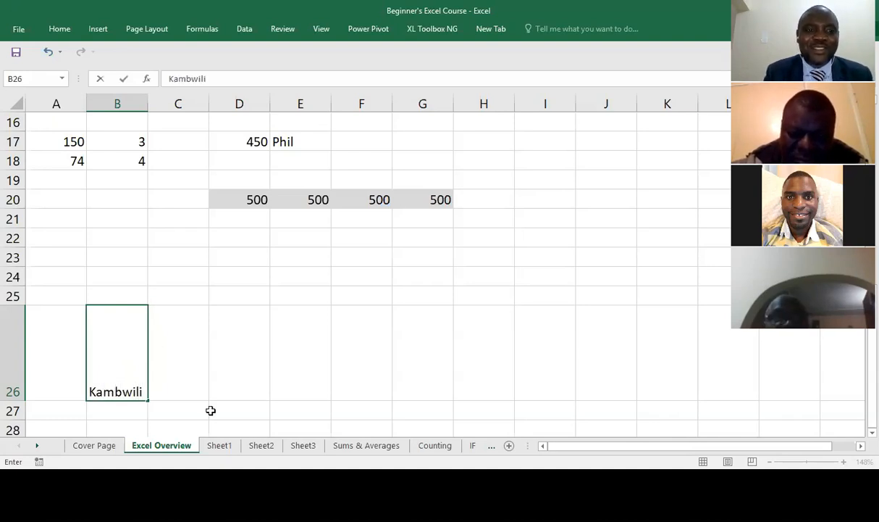
left_click(211, 410)
left_click(98, 373)
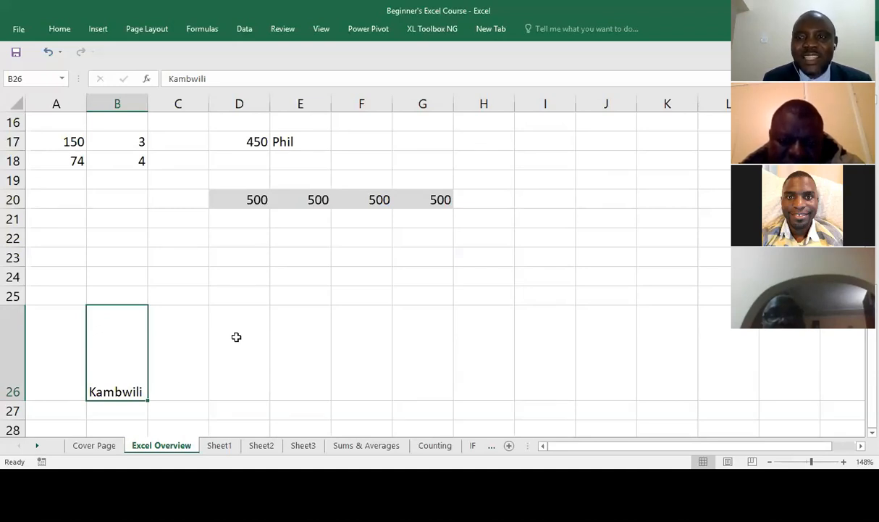
- Enter the shortcut note "Ctrl1" in cell D24
left_click(231, 273)
type("Ctr")
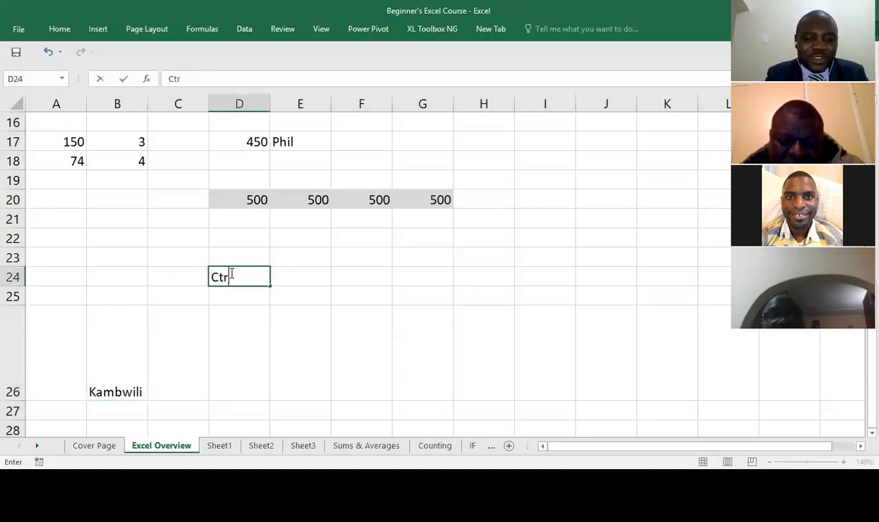
type("l1")
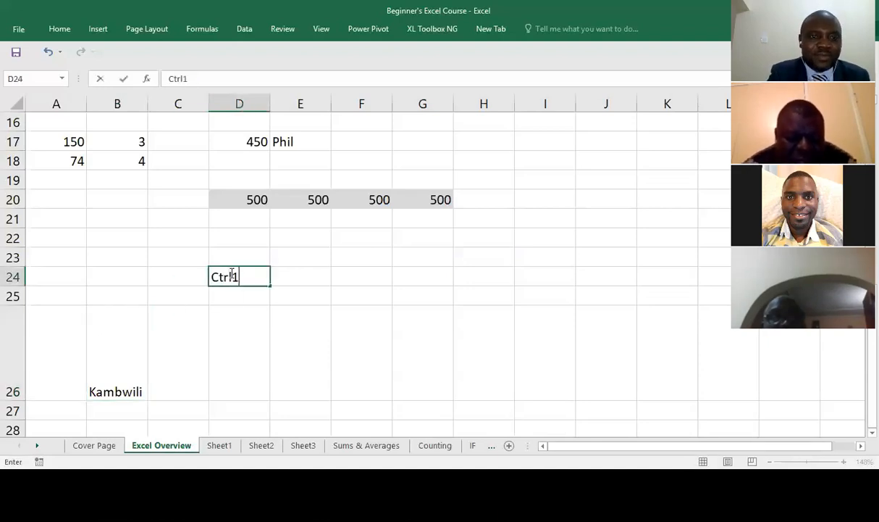
left_click(236, 336)
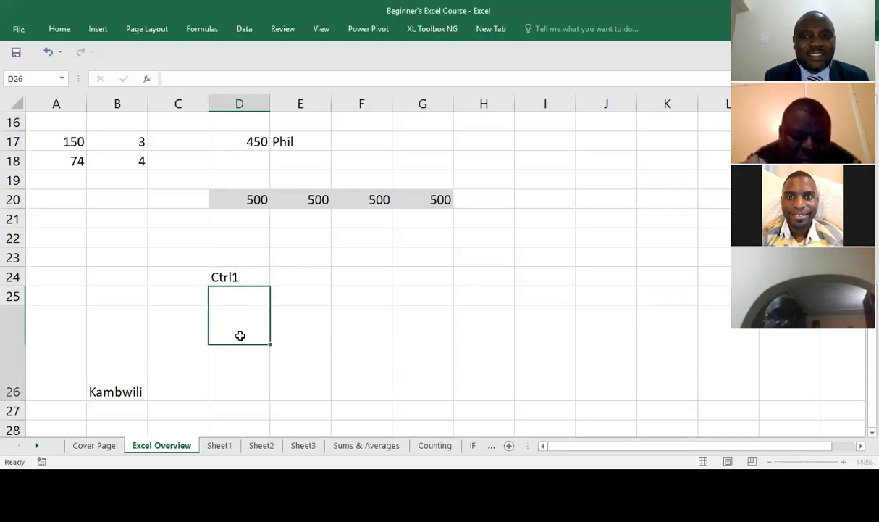
- Show the Font settings of cell B26 in Format Cells and close the dialog without changes
left_click(118, 386)
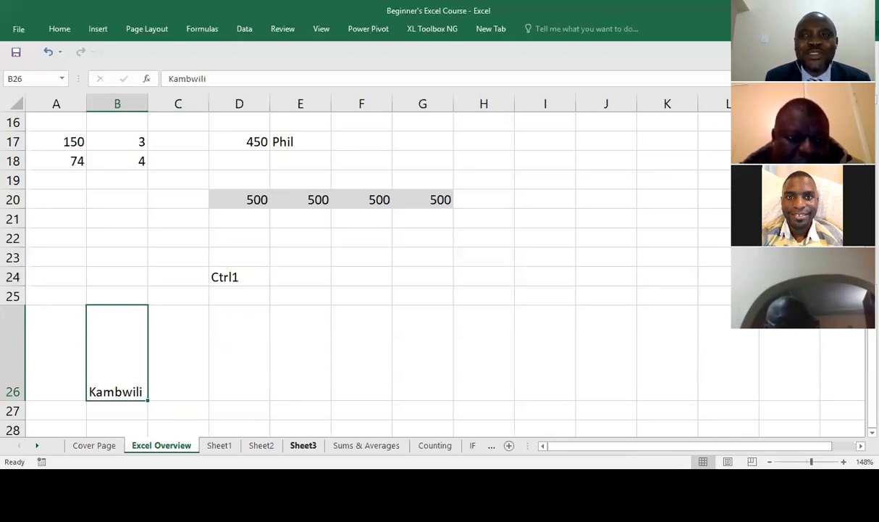
left_click(60, 29)
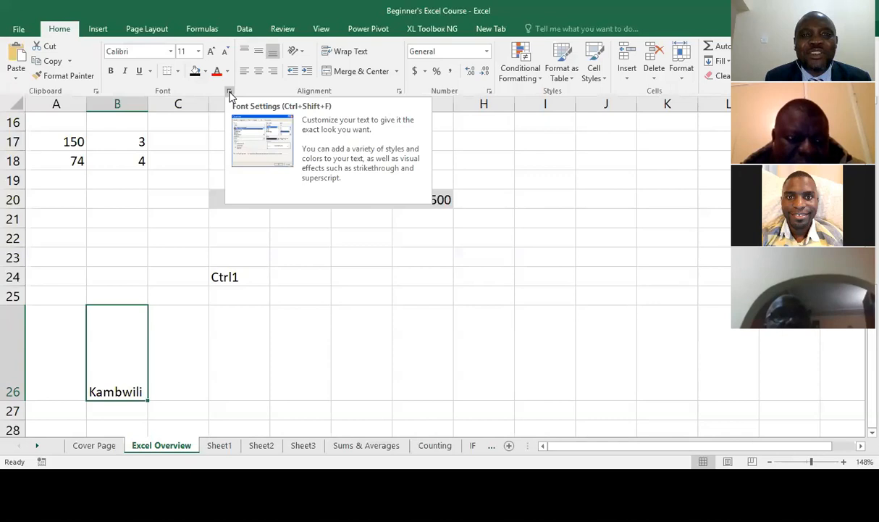
left_click(230, 93)
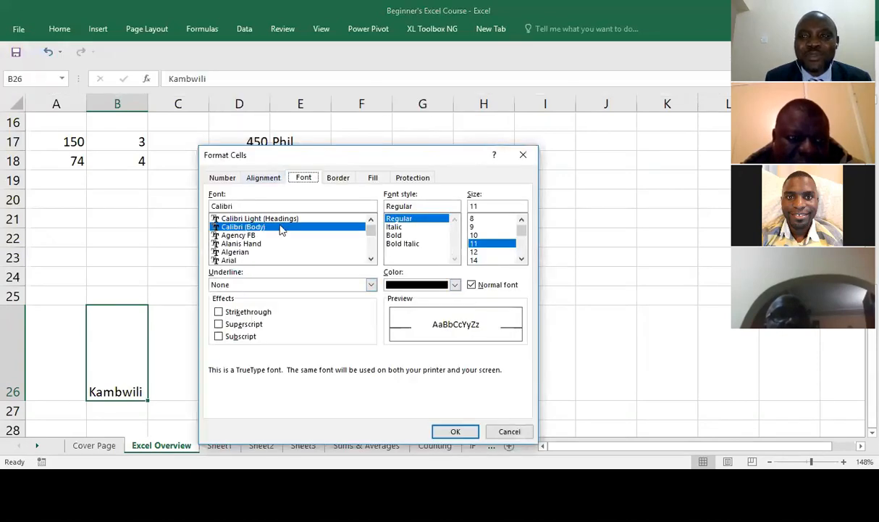
left_click(523, 156)
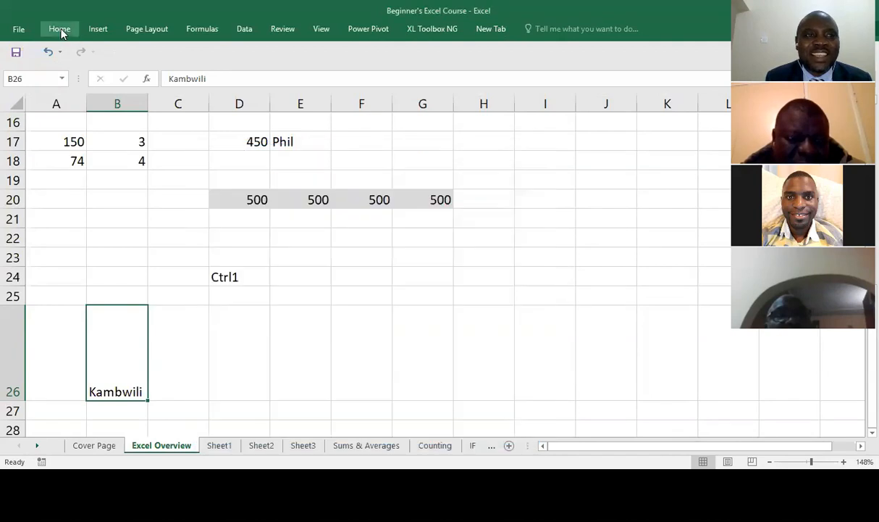
- Rotate the text in cell B26 to an orientation of 89 degrees
left_click(59, 29)
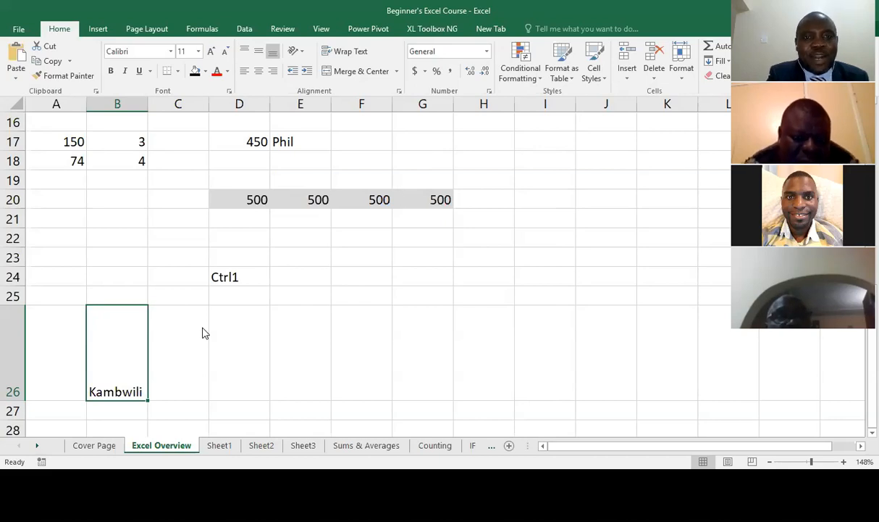
key("ctrl+1")
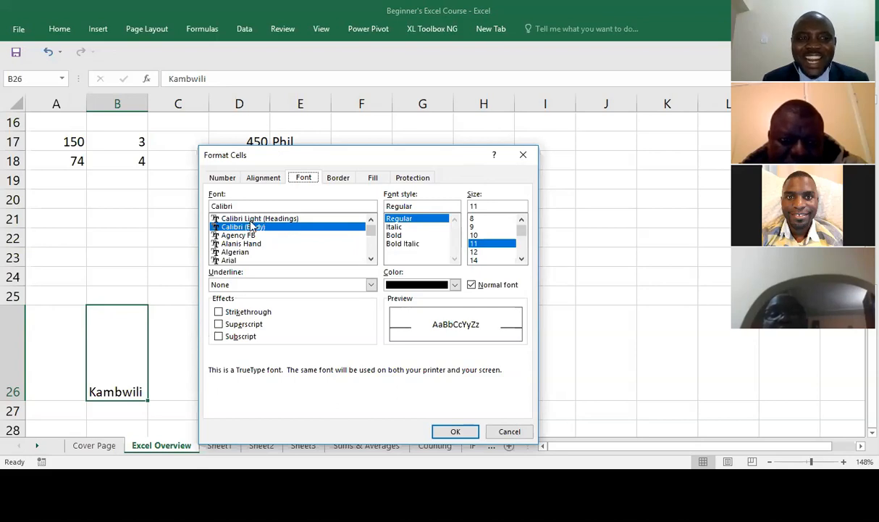
left_click(265, 179)
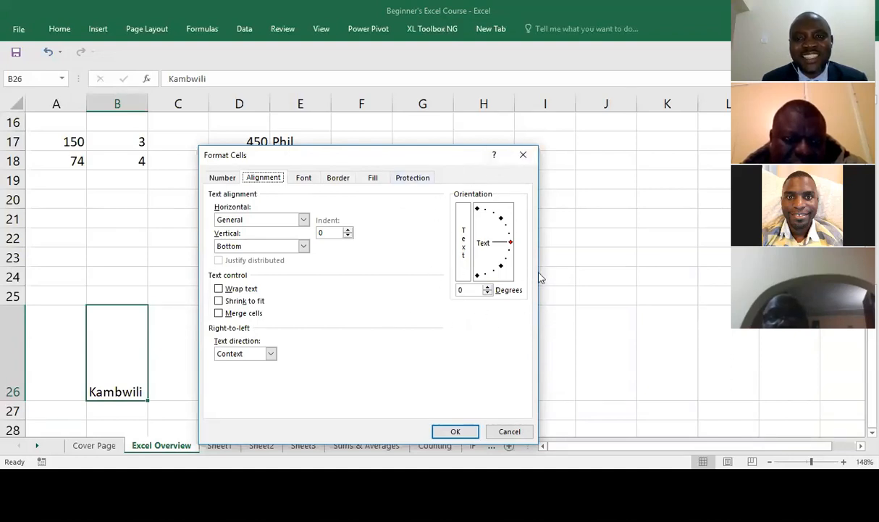
left_click(510, 244)
left_click_drag(509, 242, 508, 237)
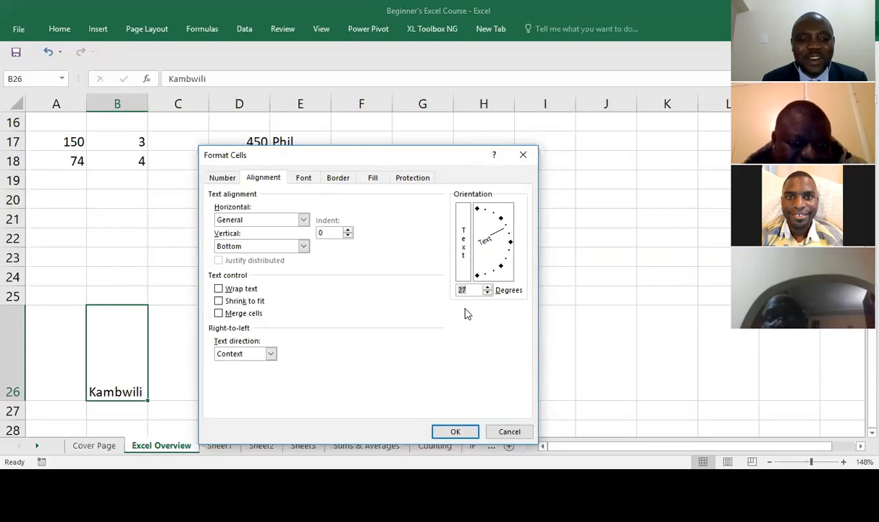
type("00")
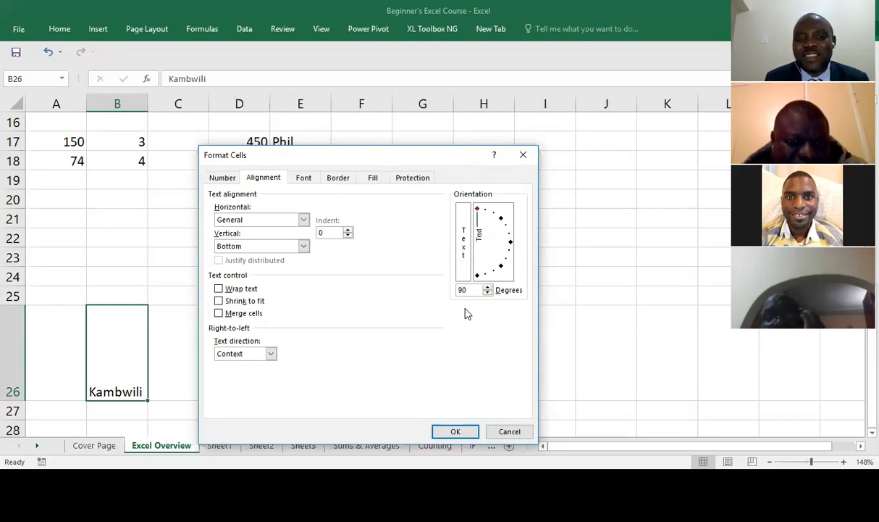
key("BackSpace")
key("BackSpace")
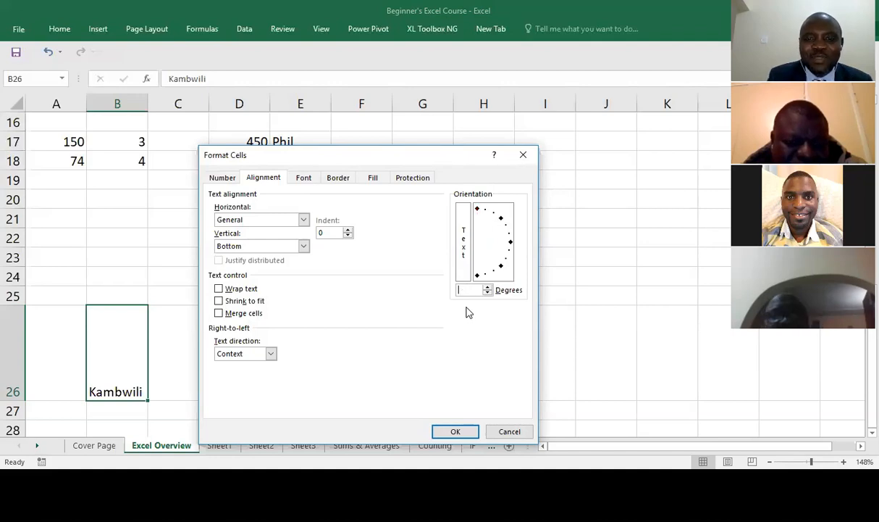
type("87")
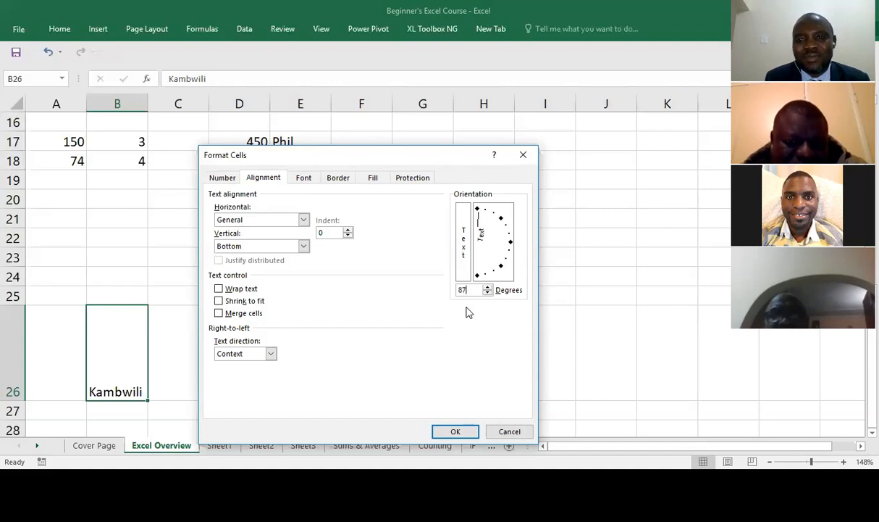
left_click(477, 210)
mouse_move(477, 209)
left_mouse_down()
mouse_move(500, 218)
mouse_move(505, 258)
mouse_move(509, 239)
mouse_move(476, 196)
mouse_move(478, 205)
left_mouse_up()
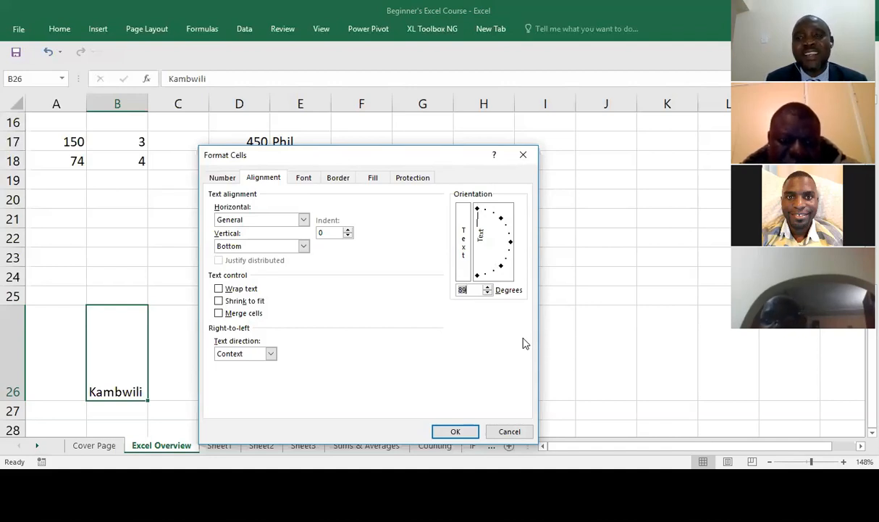
left_click(444, 432)
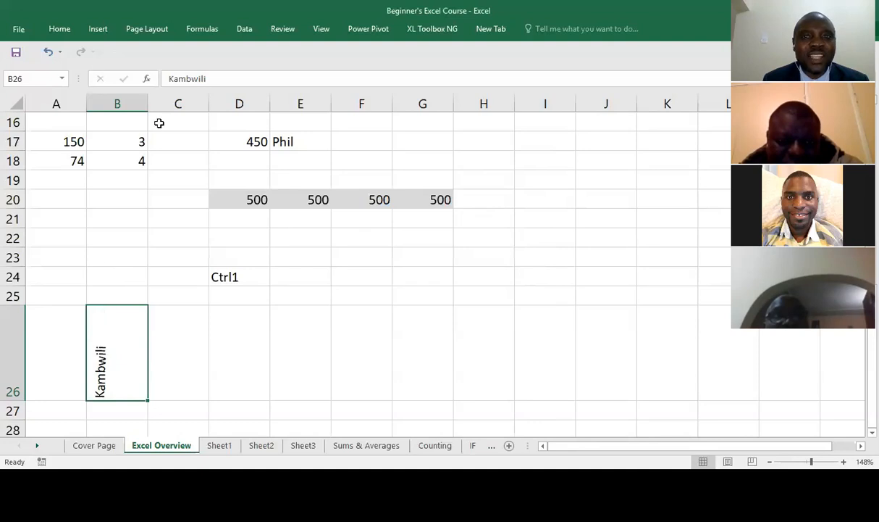
- Middle-align the rotated text vertically in cell B26, collapse the ribbon and reselect the cell
left_click(61, 29)
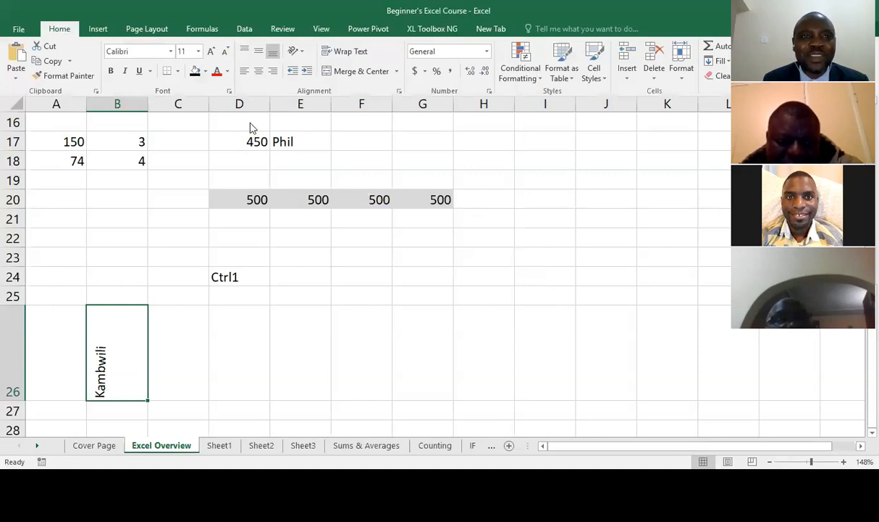
left_click(258, 52)
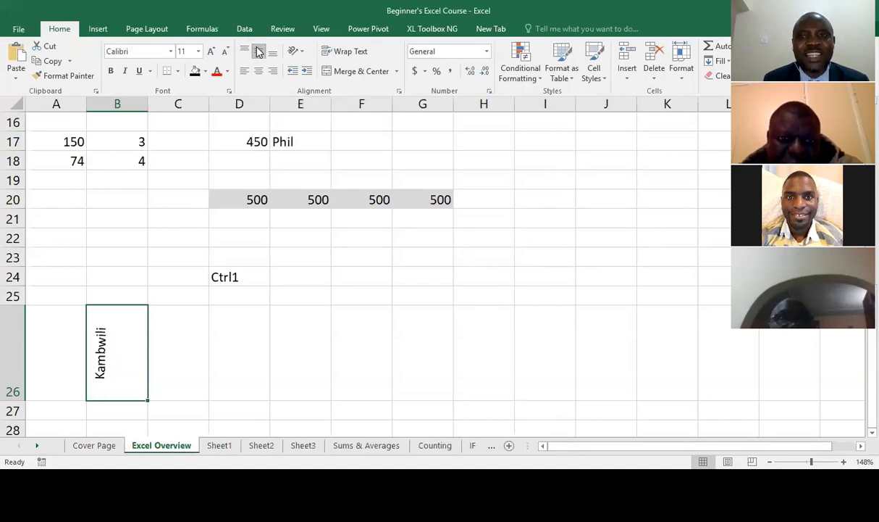
key("ctrl+F1")
left_click(182, 347)
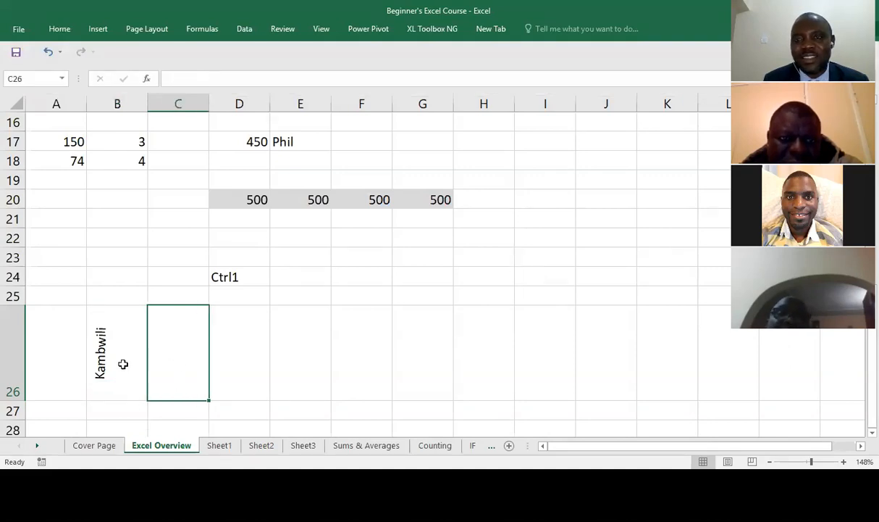
left_click(123, 364)
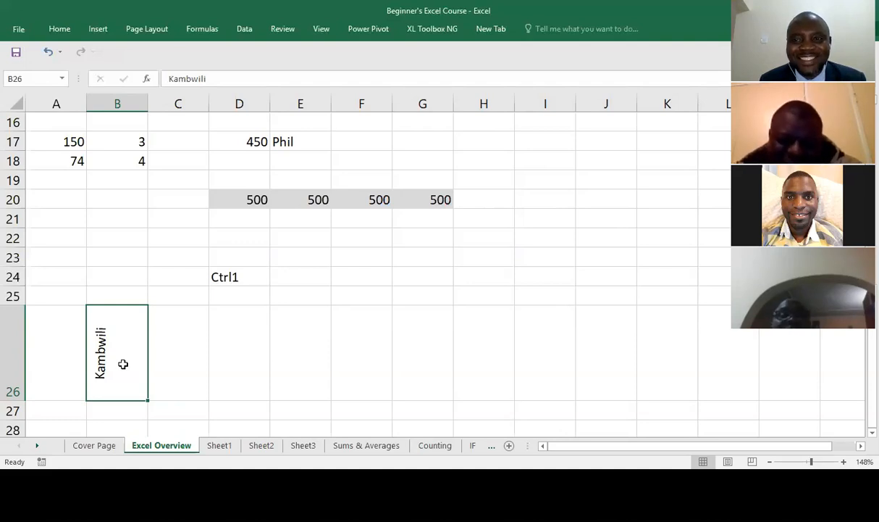
- Review the numbered course topics in column D, from getting started down to Merge, Wrap in D13
key("Up")
key("Up")
key("Up")
key("Up")
key("Up")
key("Up")
key("Up")
key("Up")
key("Up")
key("Up")
key("Up")
key("Up")
key("Up")
key("Up")
key("Up")
key("Up")
key("Up")
key("Up")
key("Up")
key("Up")
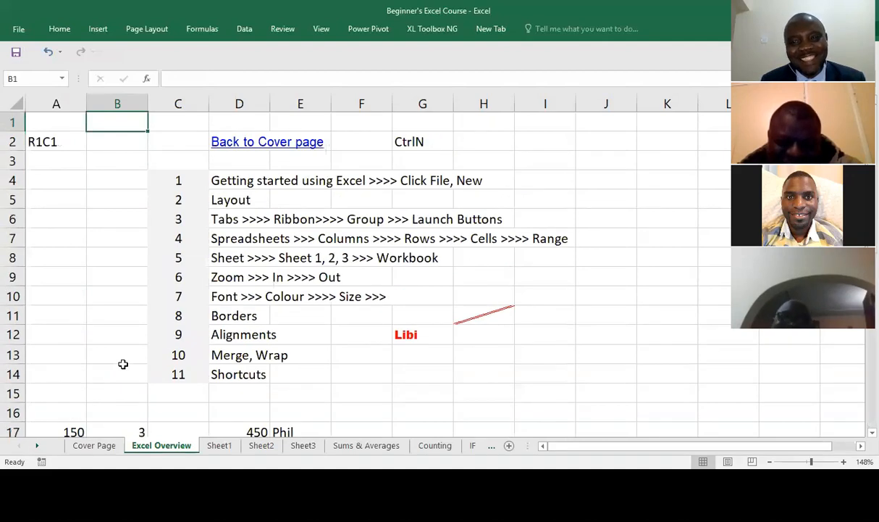
key("Right")
key("Right")
key("Down")
key("Down")
key("Down")
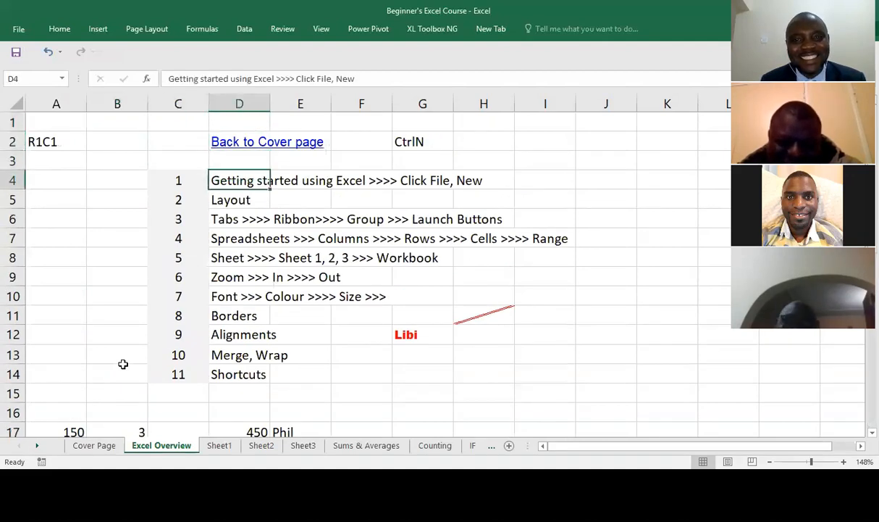
key("Down")
key("Down")
key("Down")
key("Down")
key("Down")
key("Down")
key("Down")
key("Down")
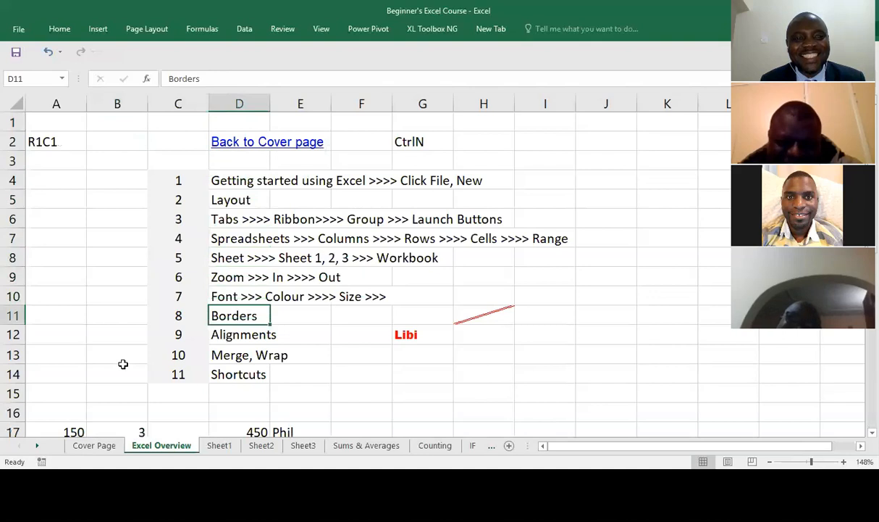
key("Up")
key("Down")
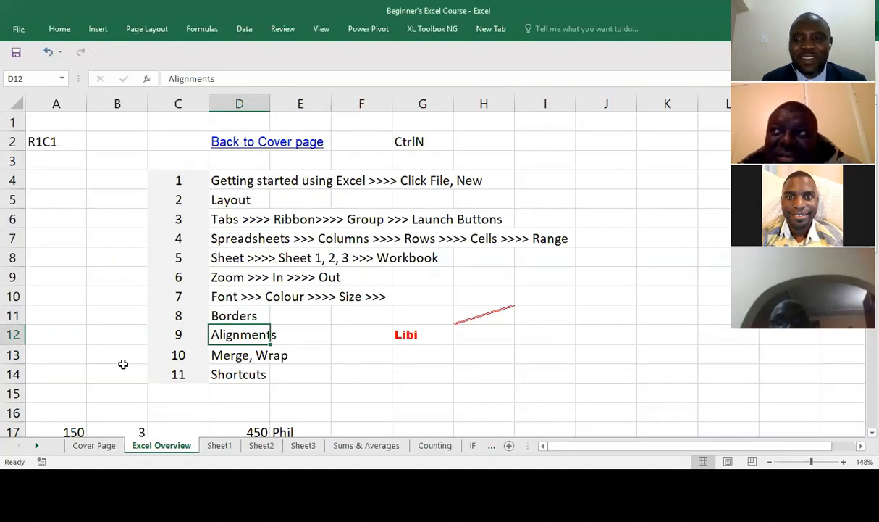
key("Down")
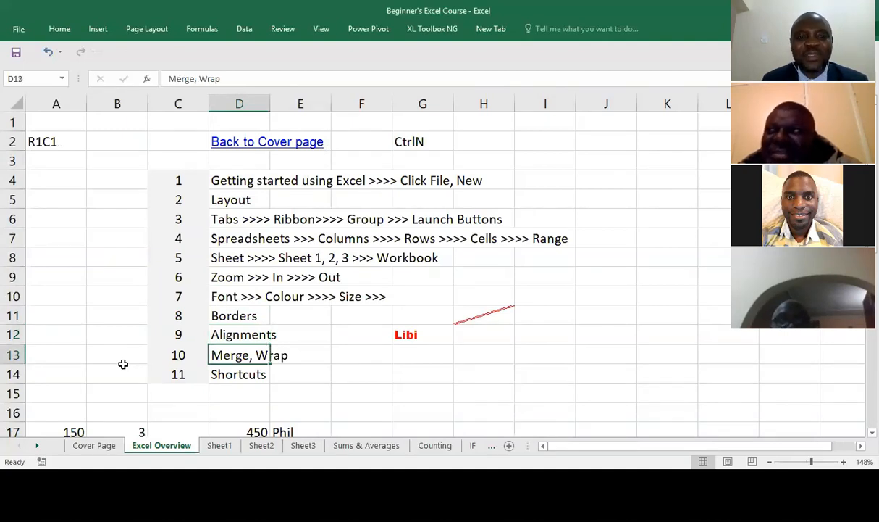
key("Down")
key("Down")
key("Down")
key("Down")
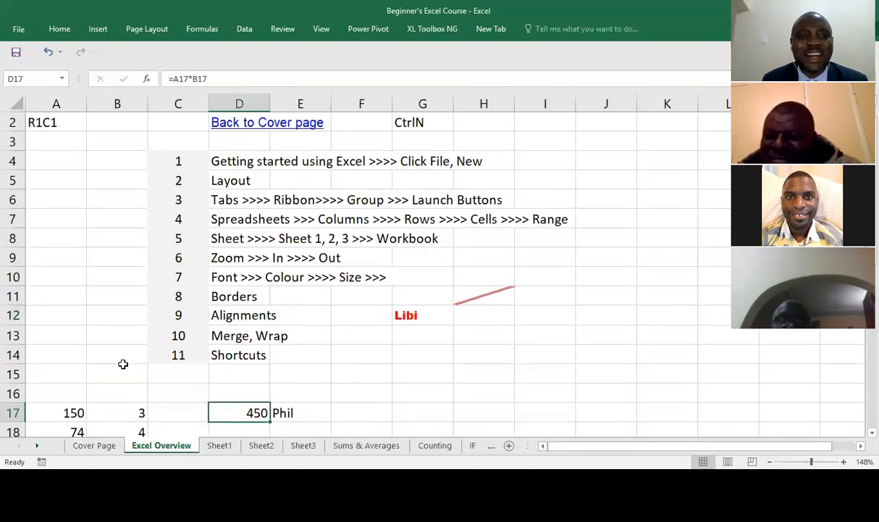
key("Up")
key("Up")
key("Up")
key("Up")
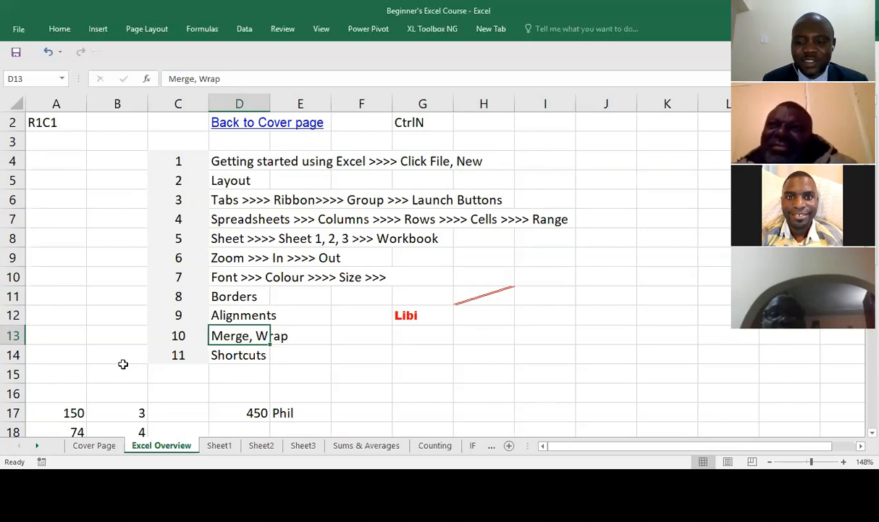
- Enter "see you soon. And if I see you no more" in cell B29 and reselect that cell
key("Down")
key("Down")
key("Down")
key("Down")
key("Down")
key("Down")
key("Down")
key("Down")
key("Down")
key("Down")
key("Down")
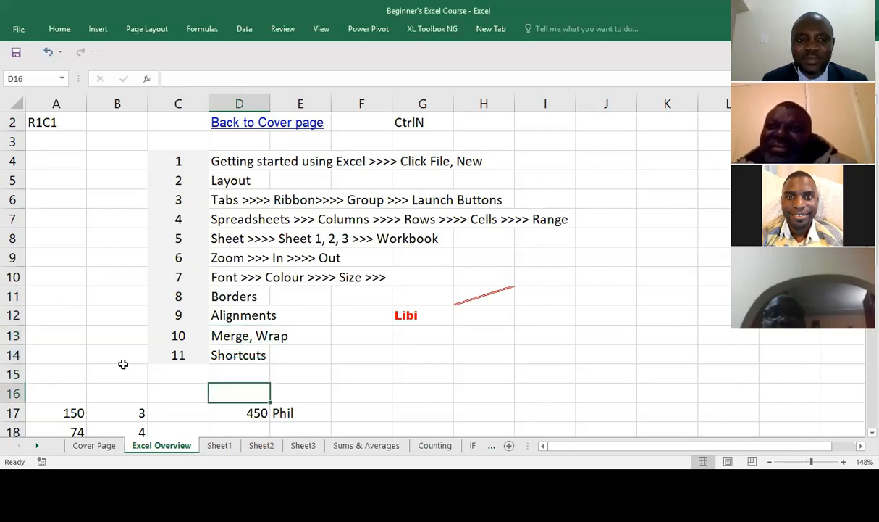
key("Down")
key("Down")
key("Down")
key("Down")
key("Down")
key("Down")
key("Down")
key("Down")
key("Down")
key("Down")
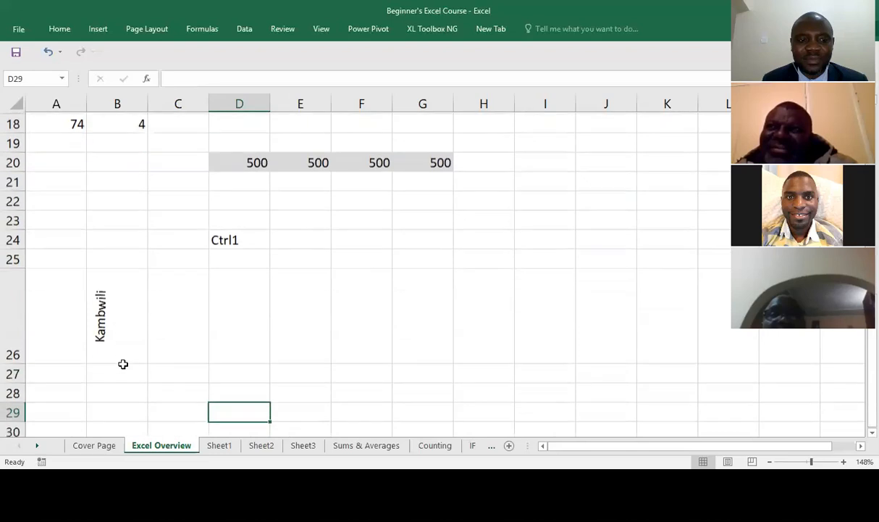
key("Up")
key("Up")
key("Up")
key("Up")
key("Up")
key("Up")
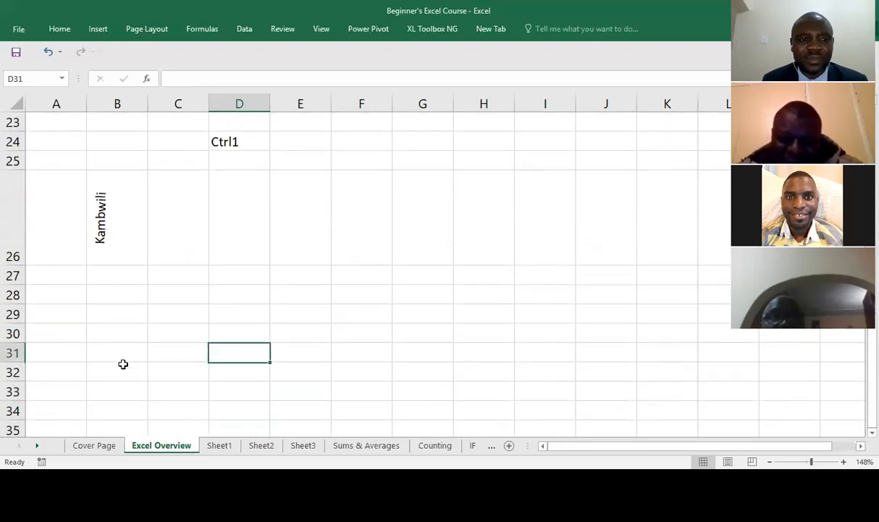
key("Left")
key("Left")
key("Down")
key("Up")
key("Down")
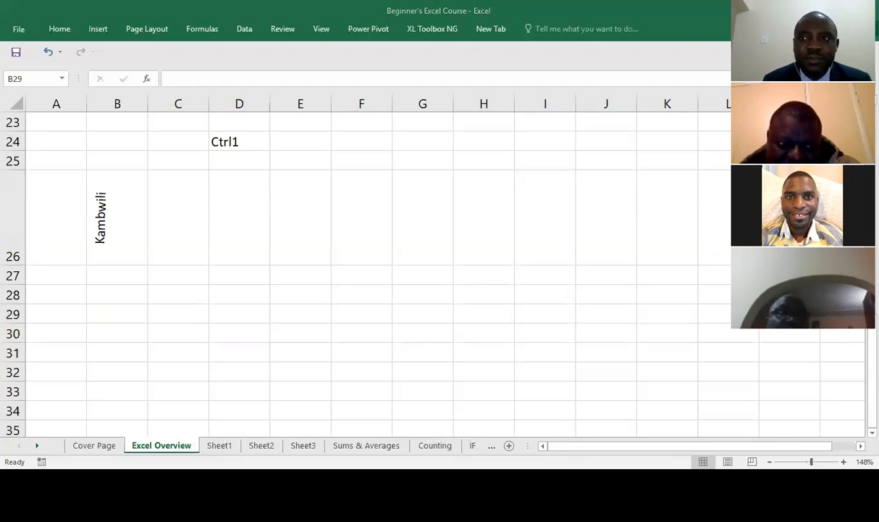
left_click(261, 293)
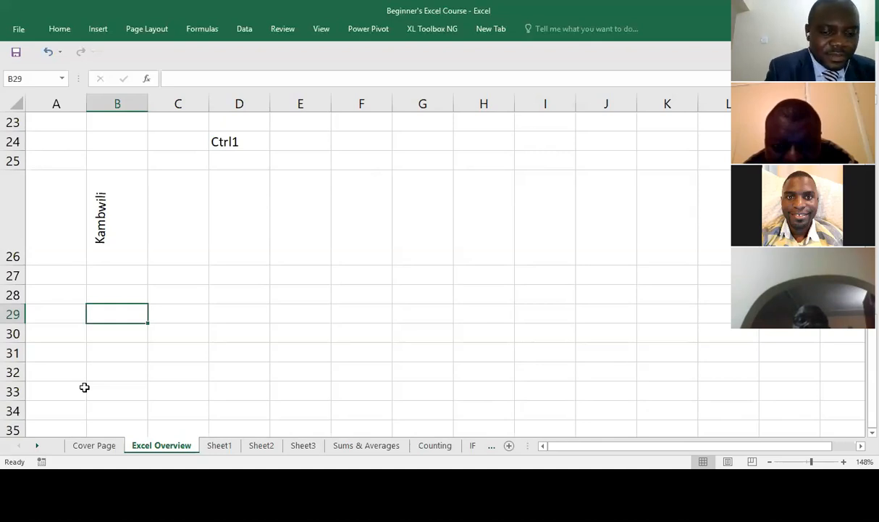
type("se")
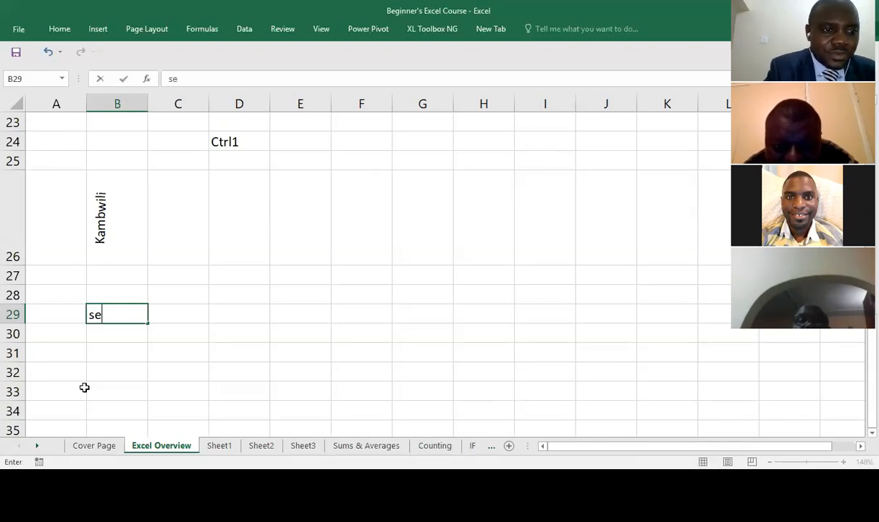
type("e yo")
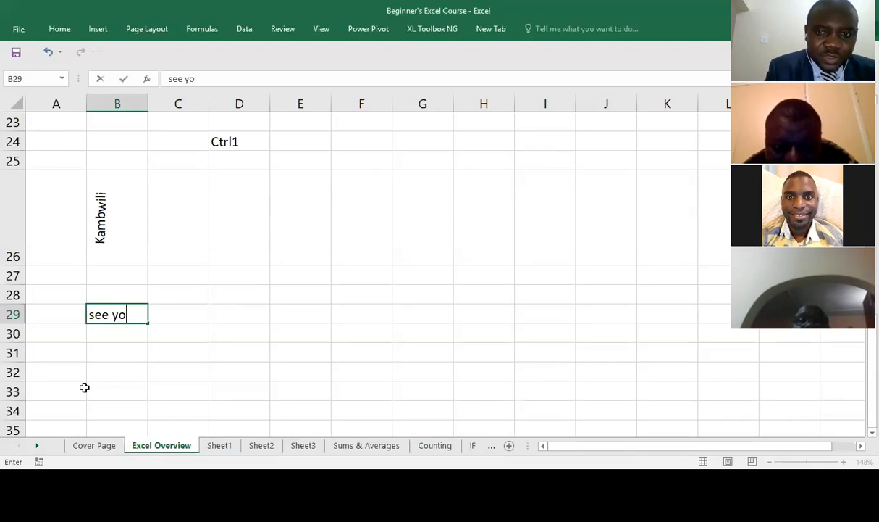
type("u soo")
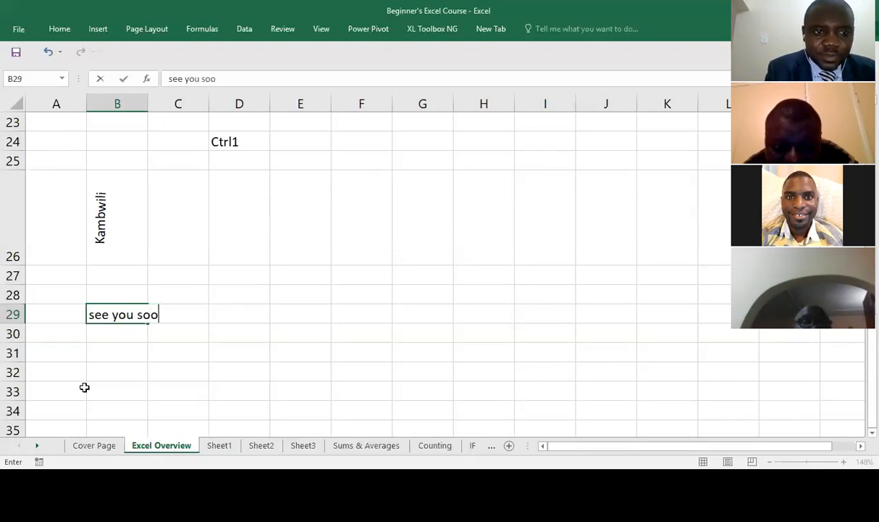
type("n")
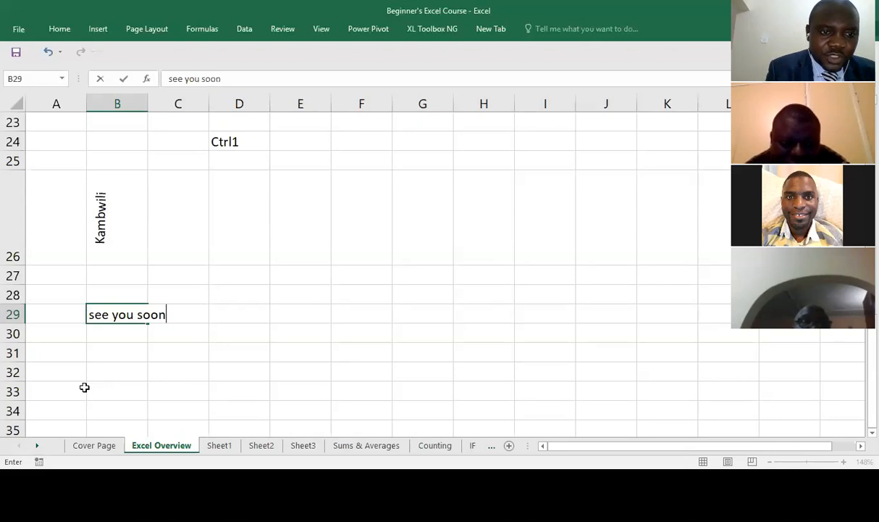
type(". And")
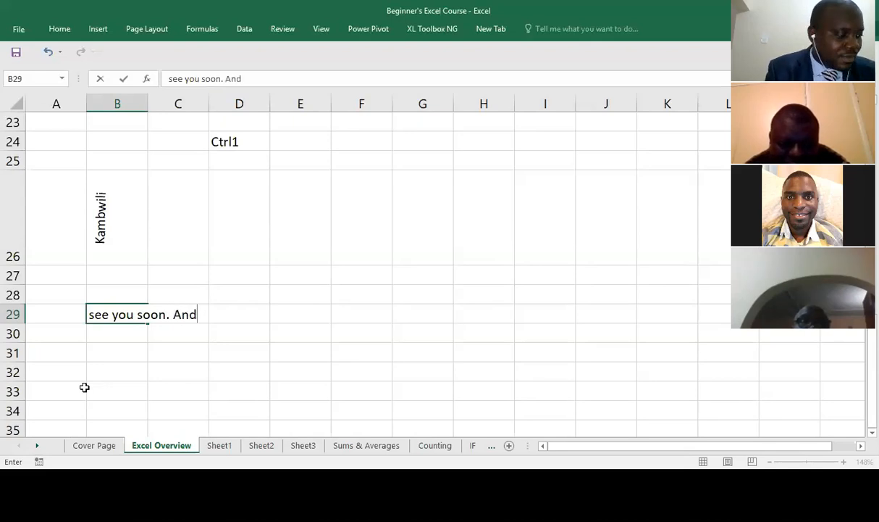
type(" if ")
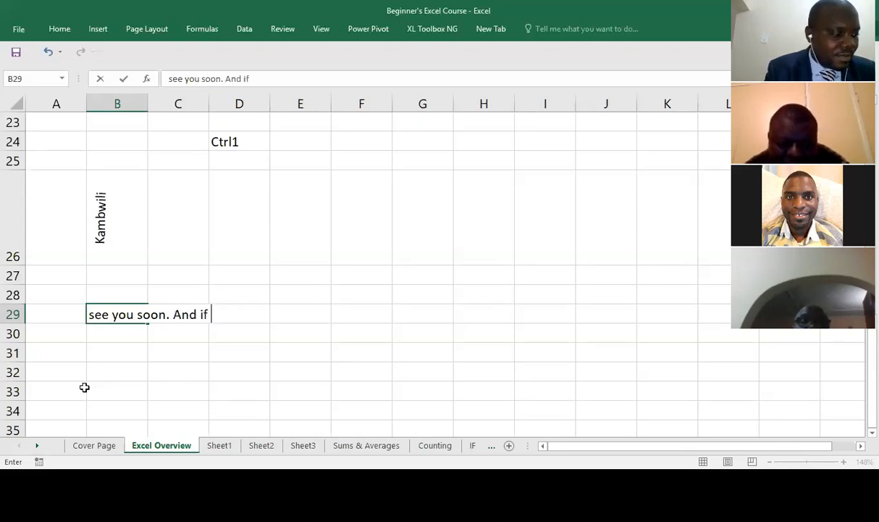
type("I s")
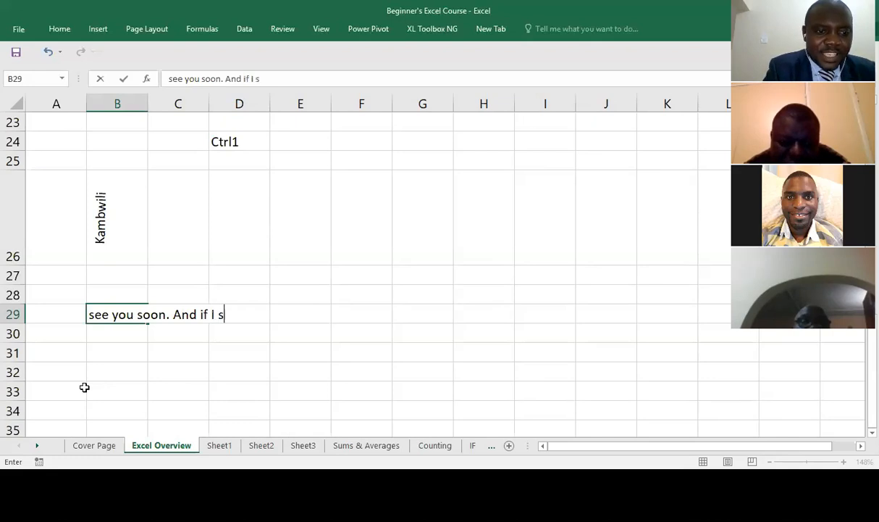
type("ee you no more")
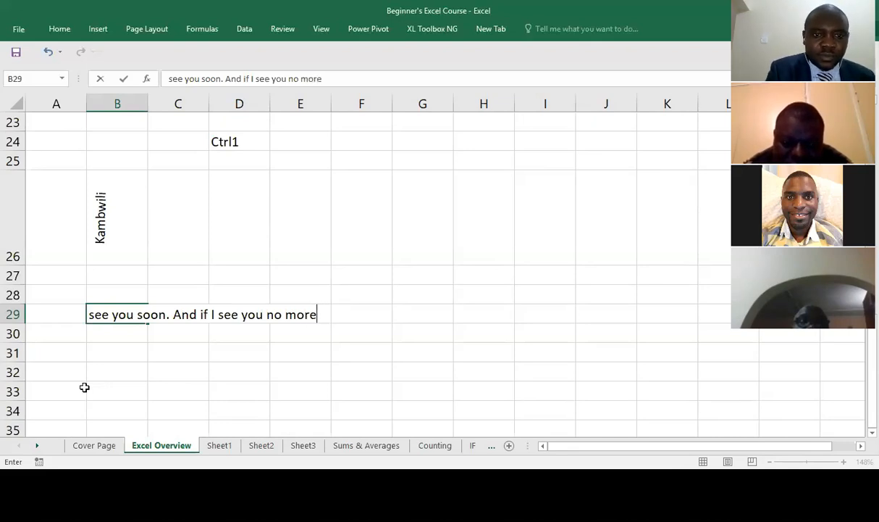
left_click(129, 362)
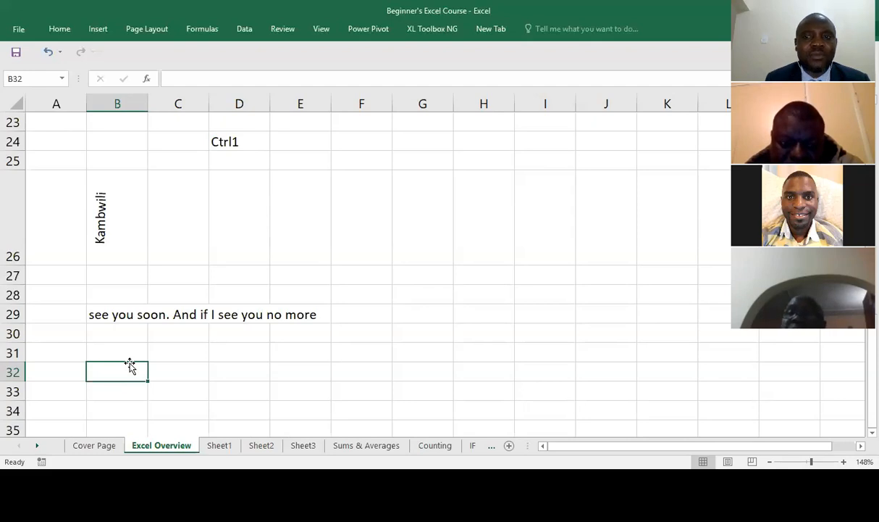
left_click(106, 313)
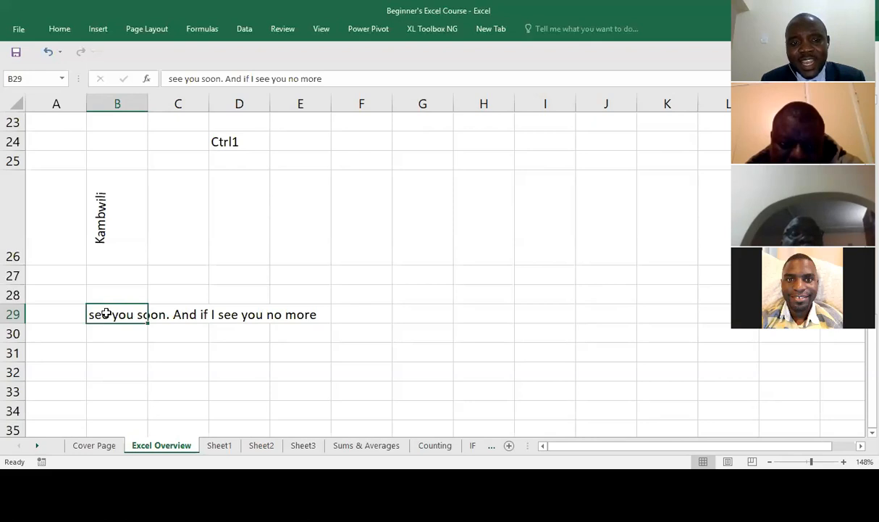
- Merge and center cells B29:C29 containing the sample sentence, collapse the ribbon and reselect the merged cell
key("shift+Right")
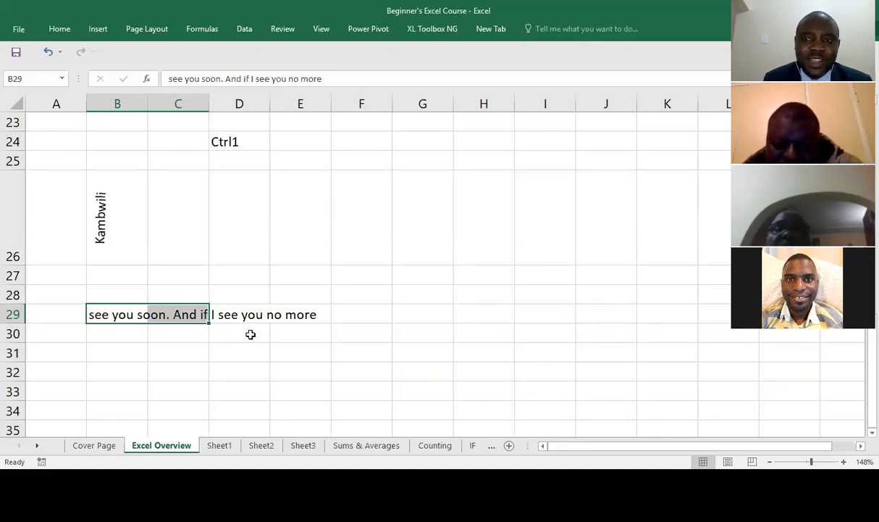
left_click(63, 29)
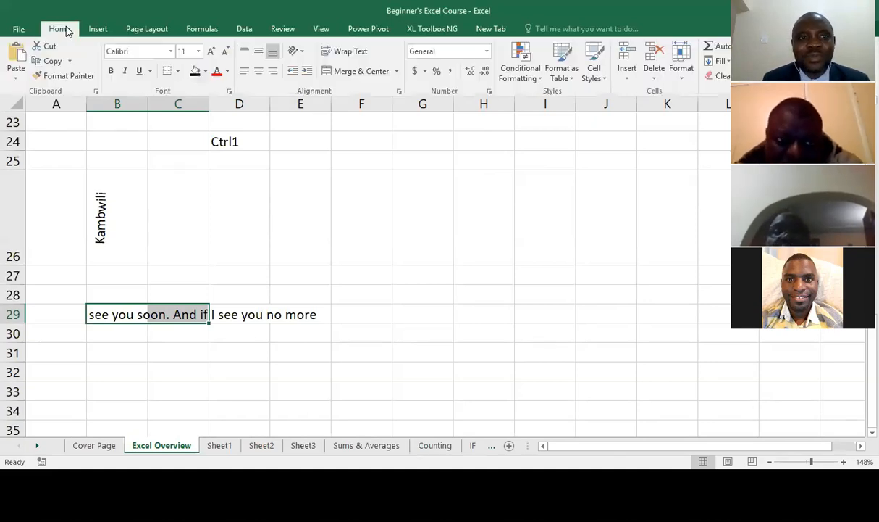
left_click(344, 73)
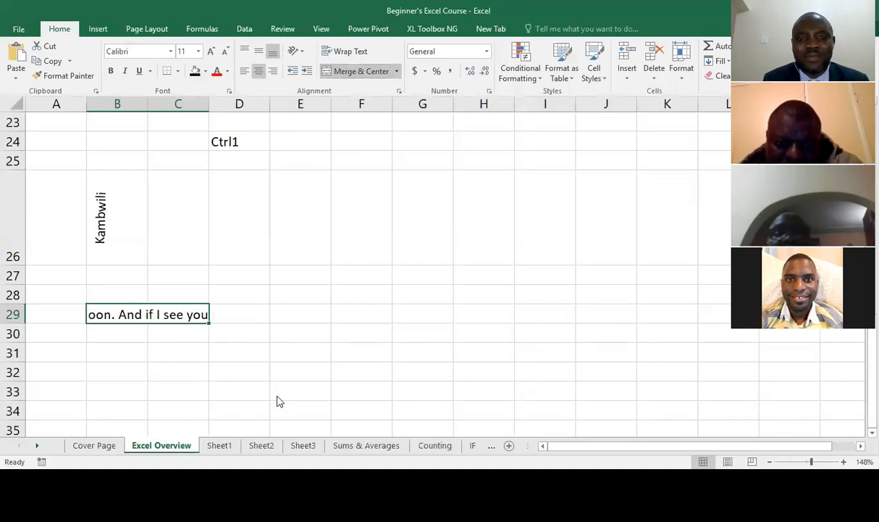
key("ctrl+F1")
left_click(110, 372)
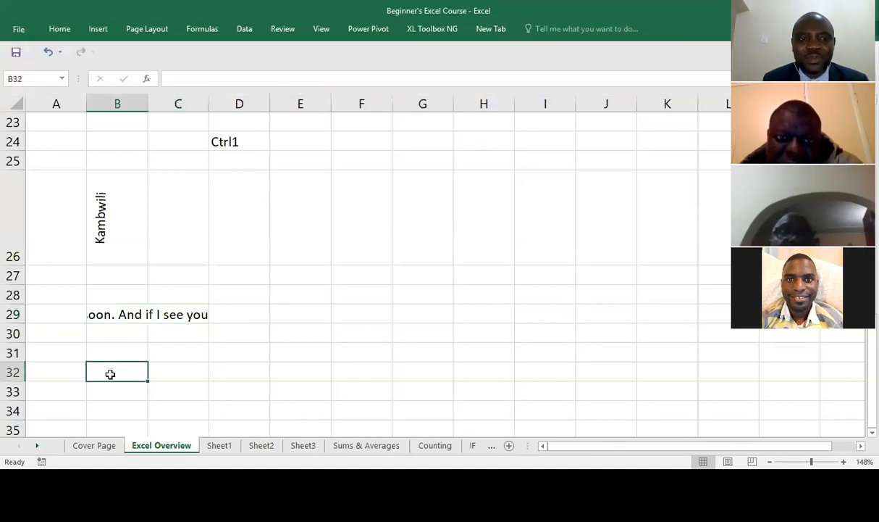
left_click(95, 312)
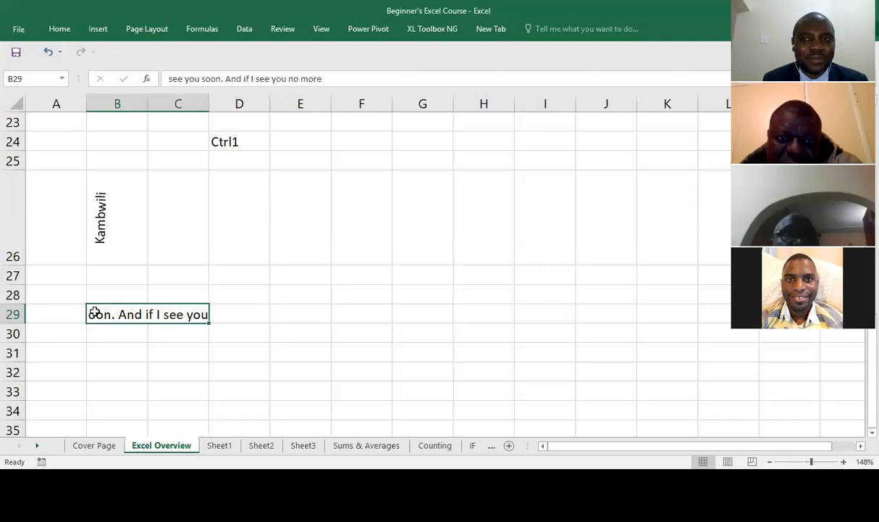
- Increase the height of row 29 to fit about two lines of text
left_click(10, 312)
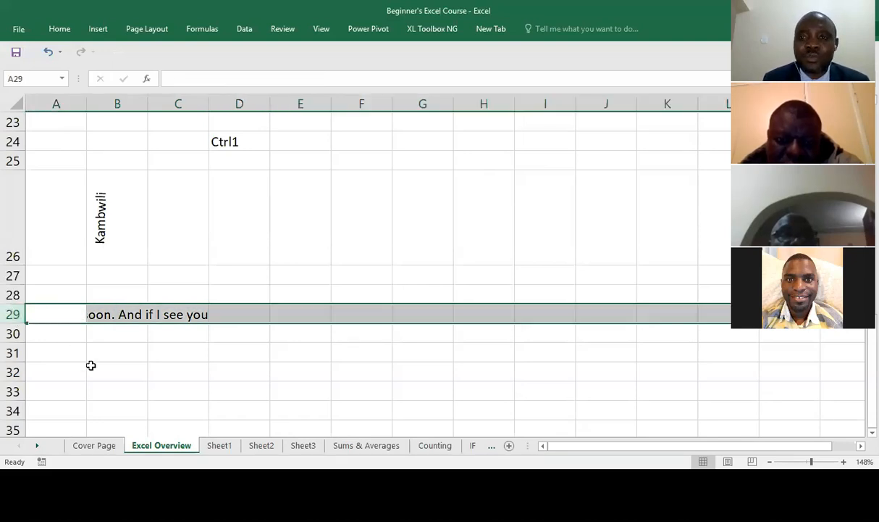
right_click(10, 314)
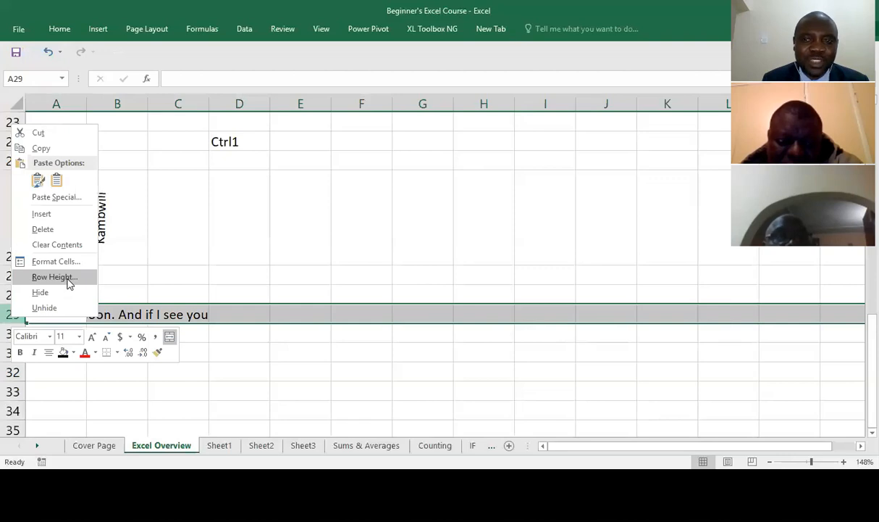
left_click(68, 279)
left_click(110, 247)
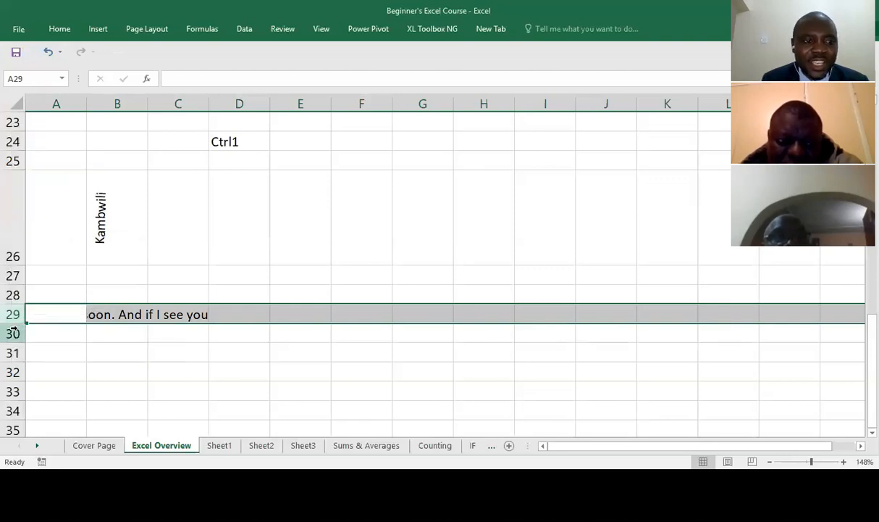
left_click_drag(16, 322, 16, 346)
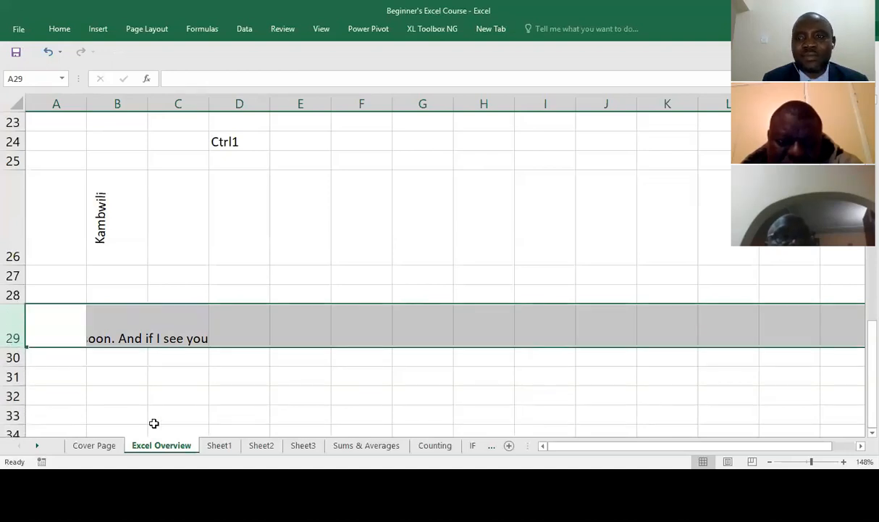
- Check the alignment and text control settings of merged cell B29:C29 in Format Cells
left_click(117, 334)
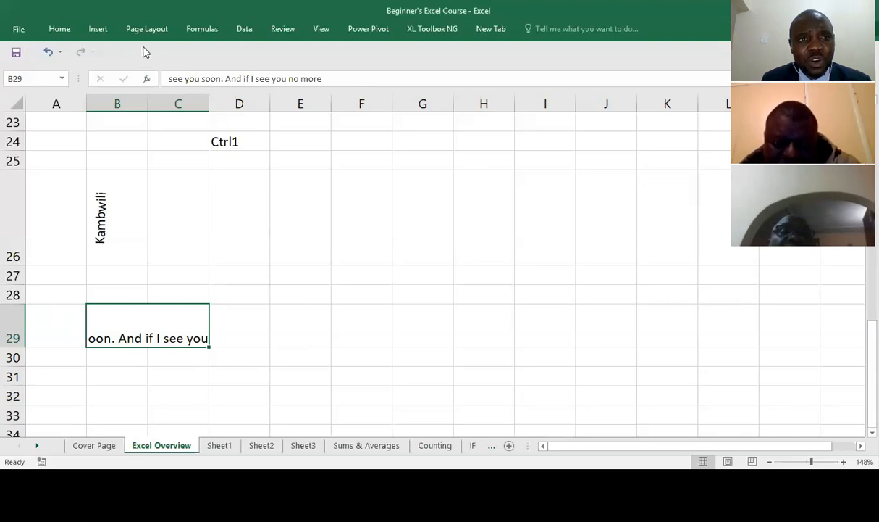
left_click(62, 30)
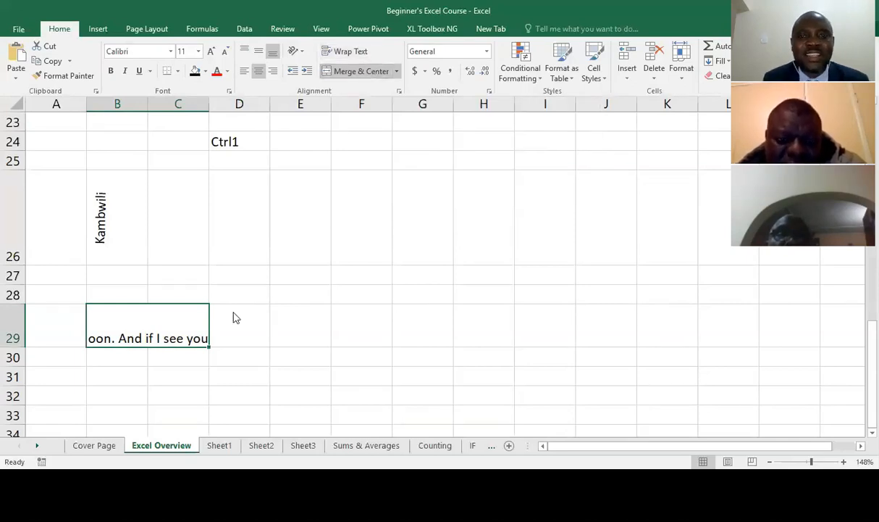
key("ctrl+1")
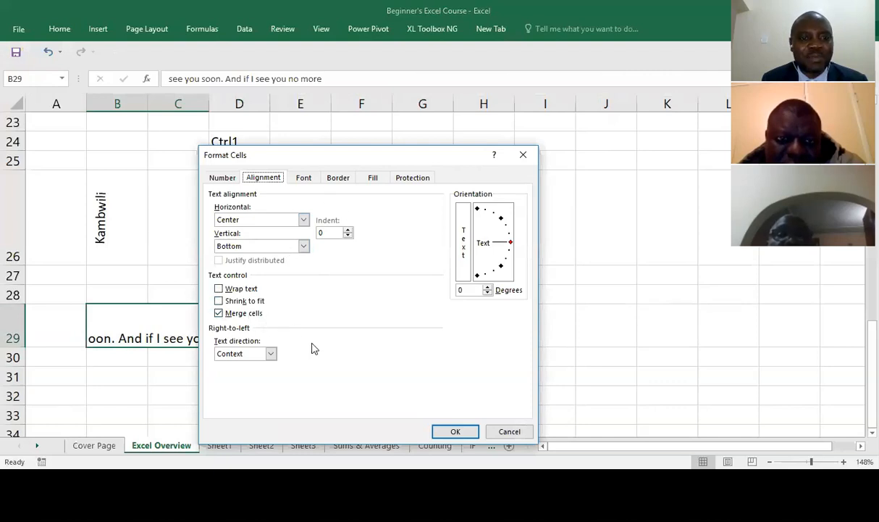
left_click(464, 434)
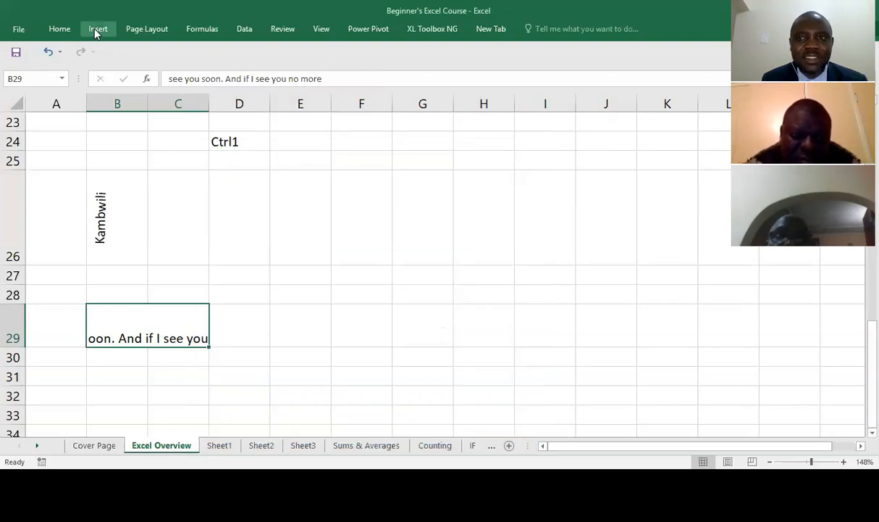
- Wrap the text in merged cell B29:C29, collapse the ribbon and reselect the cell
left_click(53, 31)
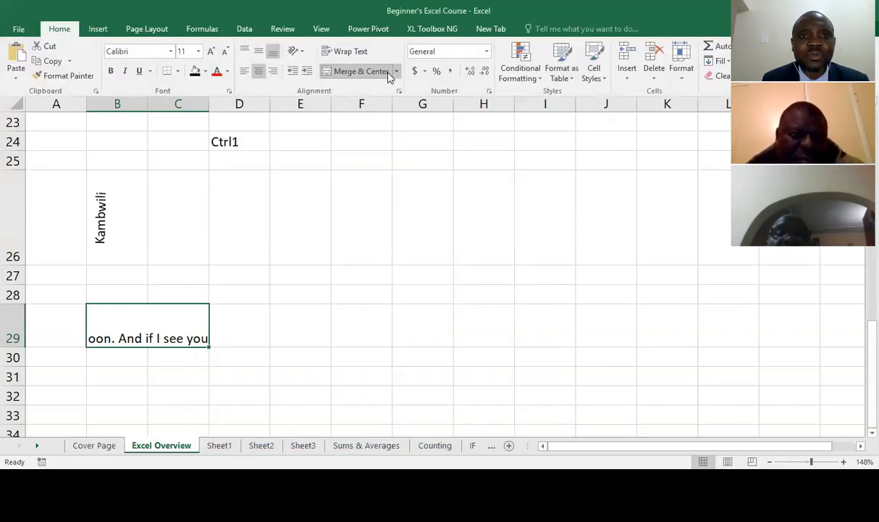
left_click(354, 57)
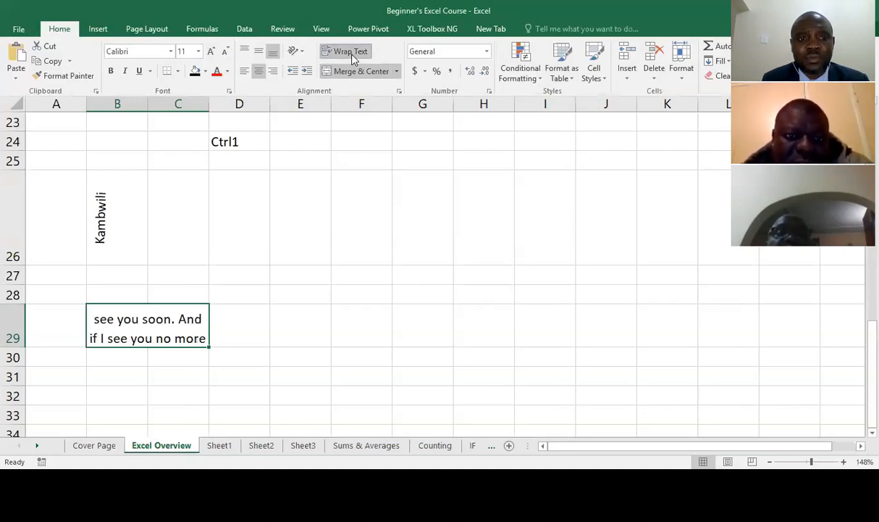
left_click(354, 57)
left_click(353, 57)
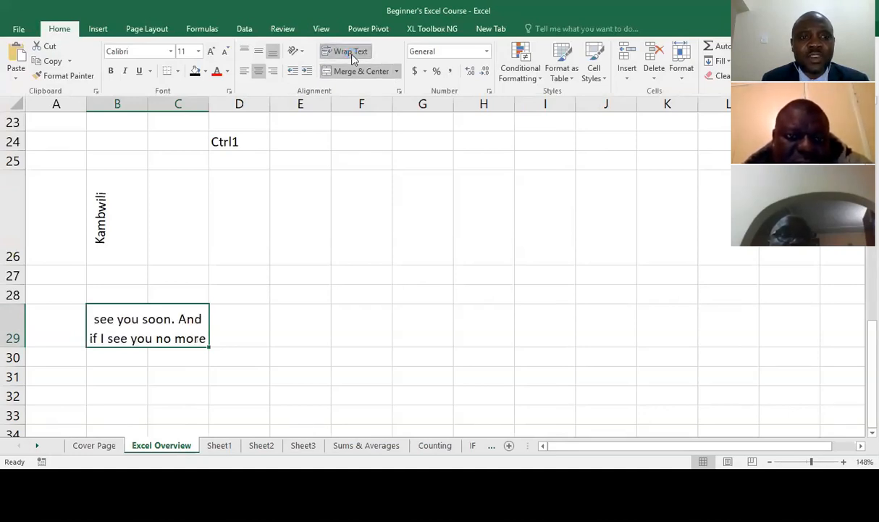
key("ctrl+F1")
left_click(133, 377)
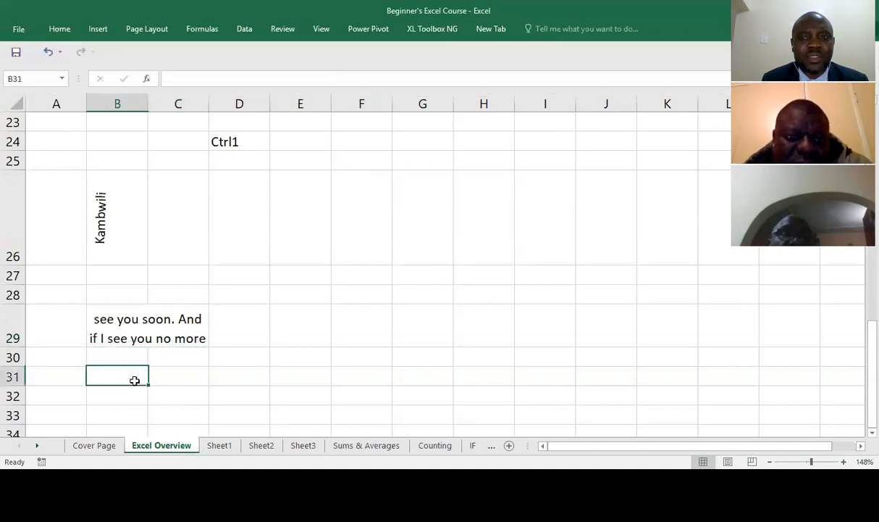
left_click(141, 398)
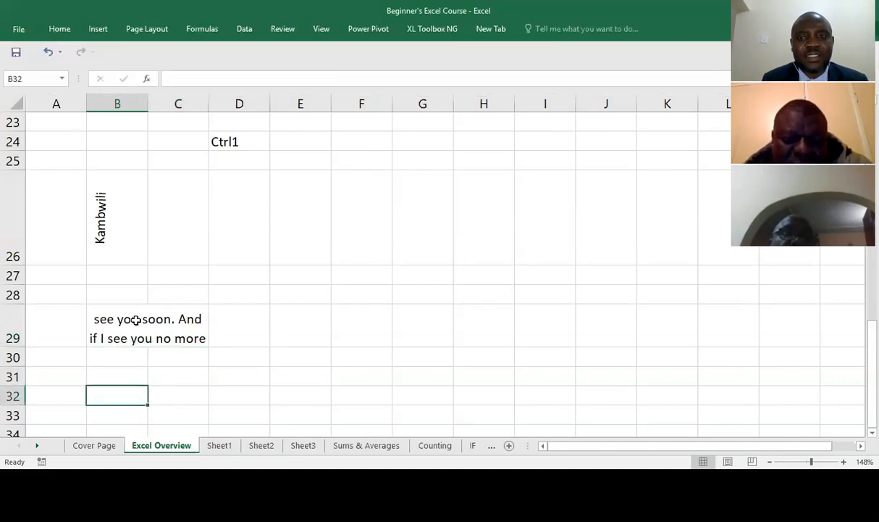
left_click(131, 313)
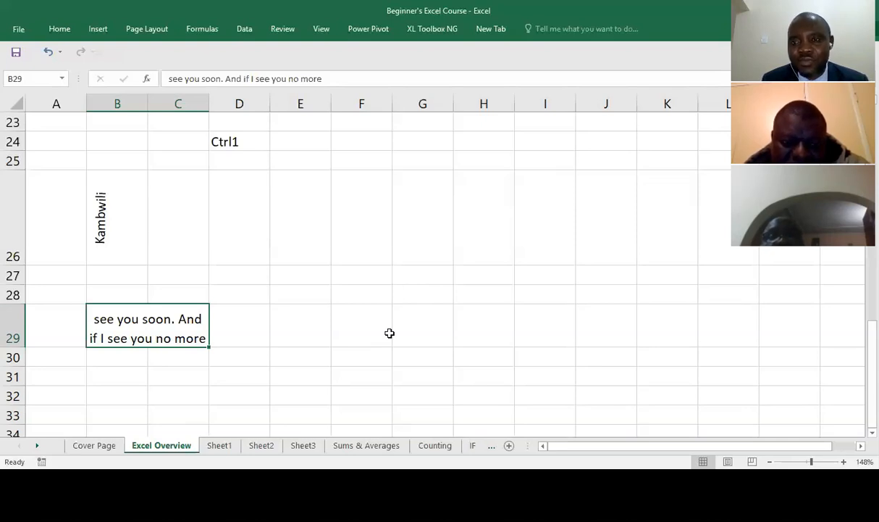
- Return to the numbered course topics in column D and review them down to Shortcuts in D14
key("Up")
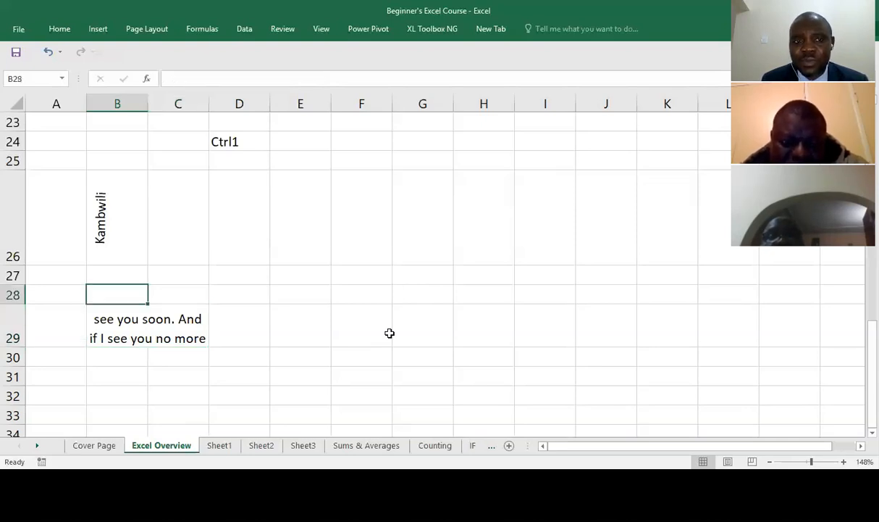
key("Up")
key("Up")
key("Up")
key("Up")
key("Up")
key("Up")
key("Up")
key("Up")
key("Up")
key("Up")
key("Up")
key("Up")
key("Up")
key("Up")
key("Up")
key("Up")
key("Up")
key("Up")
key("Up")
key("Up")
key("Up")
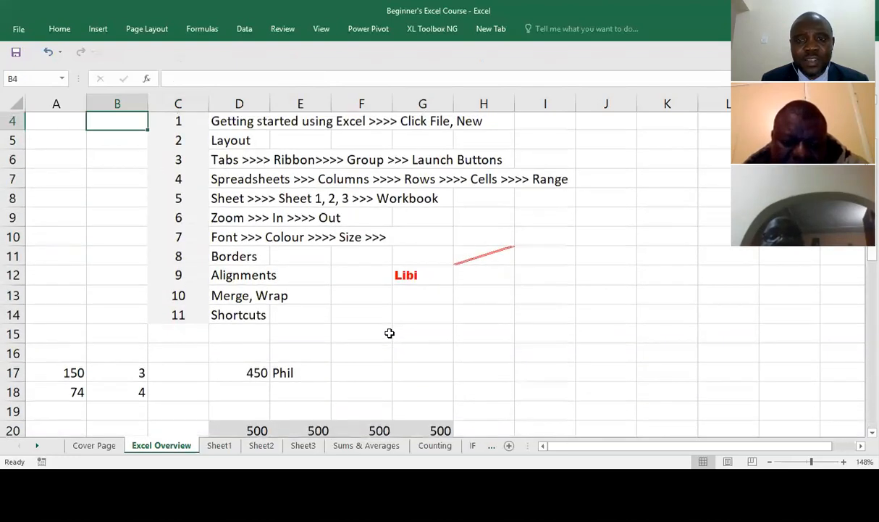
key("Up")
key("Down")
key("Down")
key("Down")
key("Down")
key("Down")
key("Down")
key("Right")
key("Right")
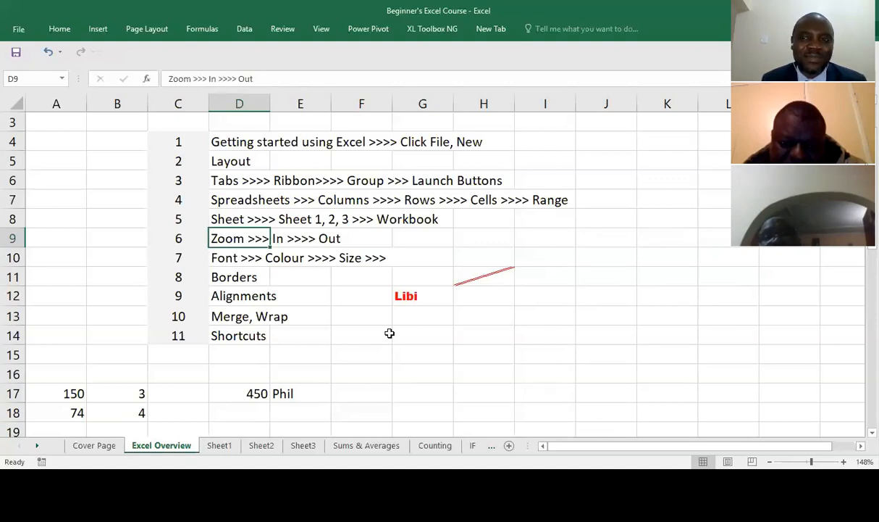
key("Down")
key("Down")
key("Down")
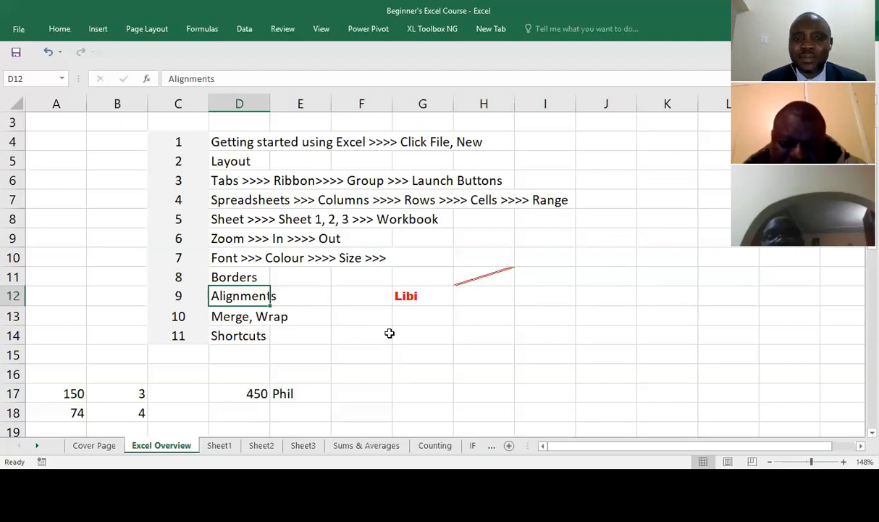
key("Down")
key("Down")
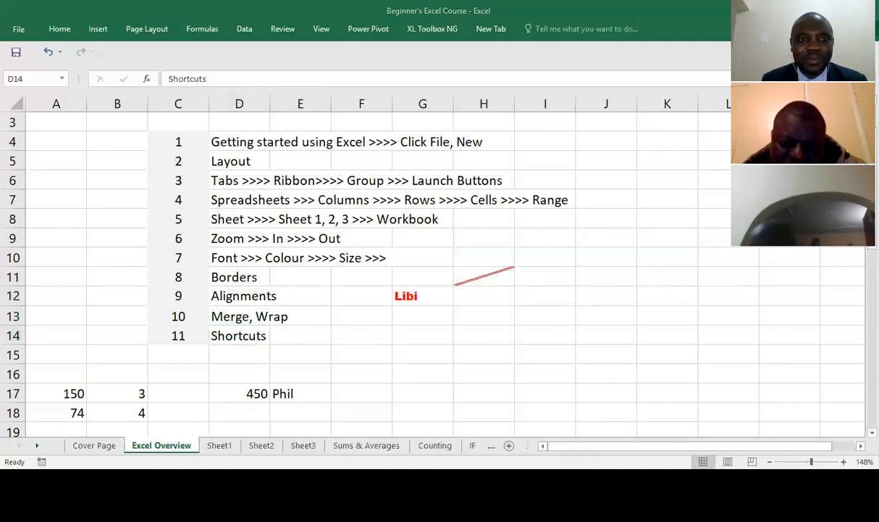
- Hide the gridlines on the Excel Overview sheet and show them again
left_click(224, 259)
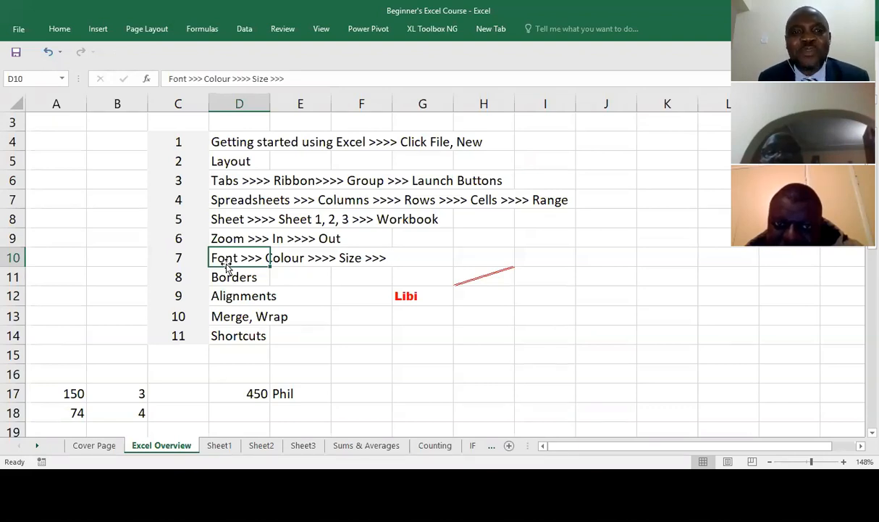
left_click(137, 251)
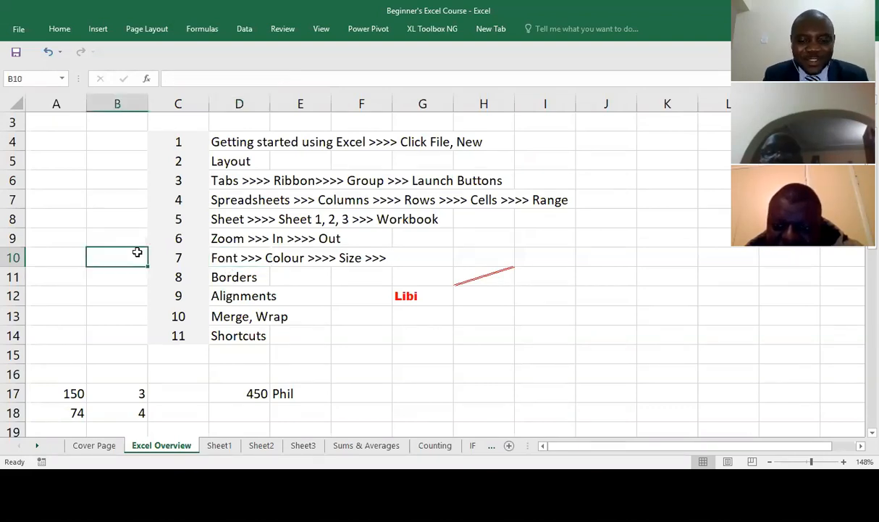
key("alt")
key("p")
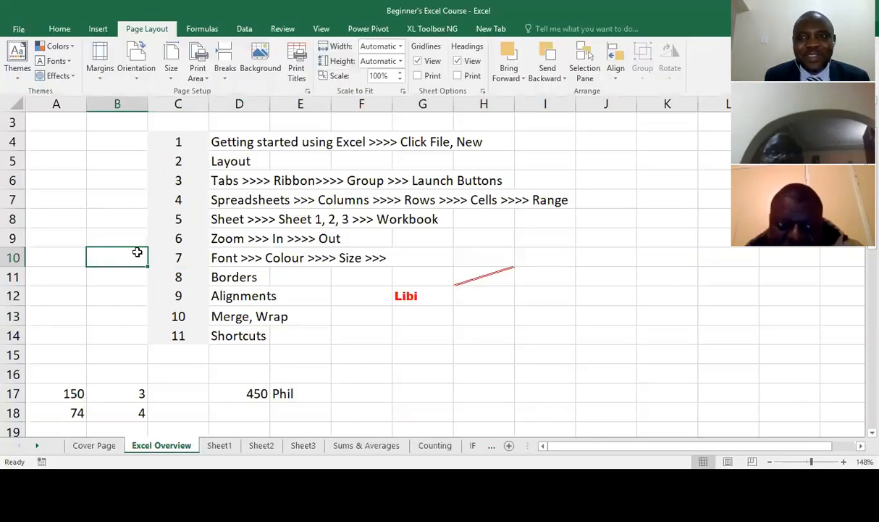
key("v")
key("g")
key("alt")
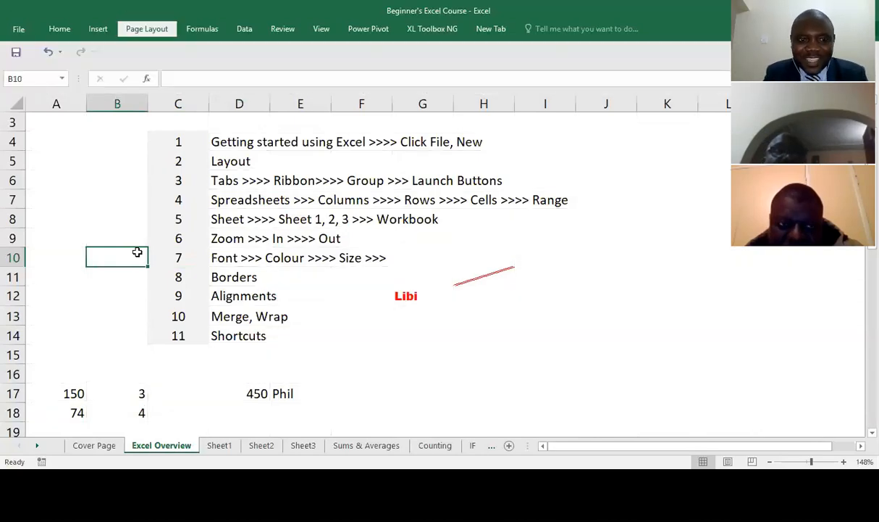
key("p")
key("v")
key("g")
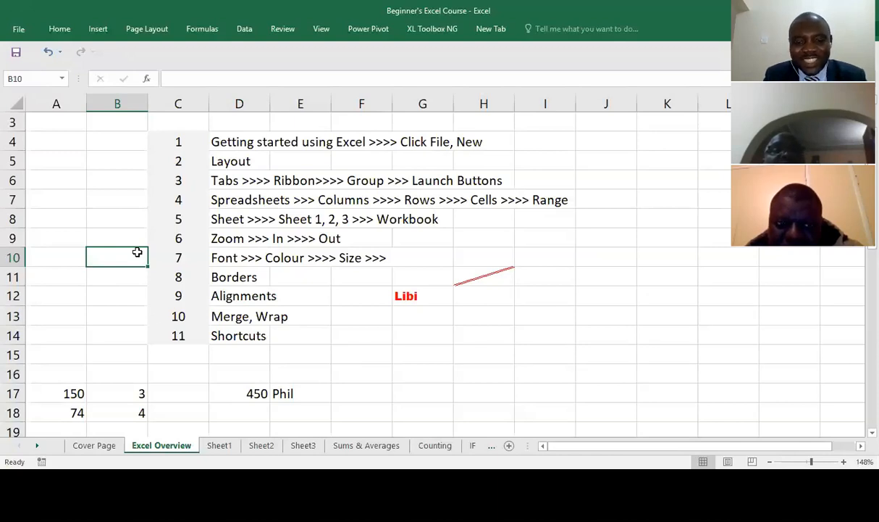
- Examine the shortcut key tips for the page layout commands and dismiss them by selecting cell F3
key("alt+p")
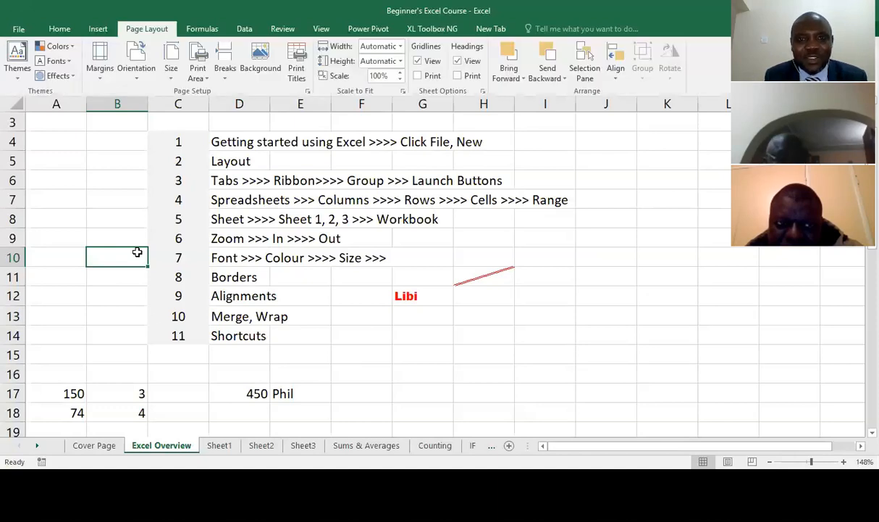
key("alt")
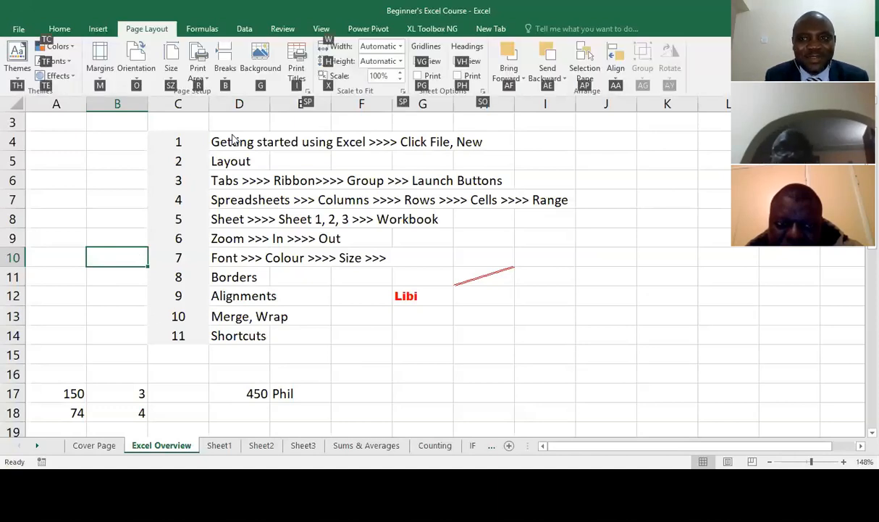
left_click(360, 124)
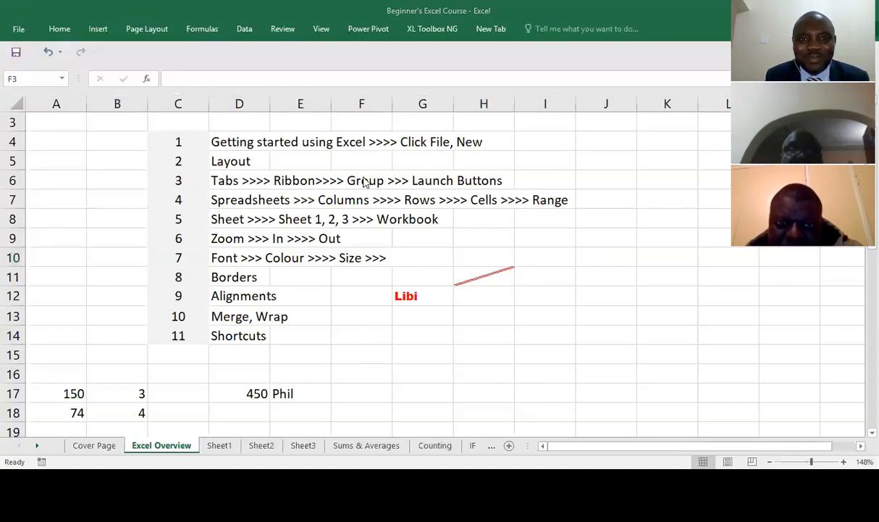